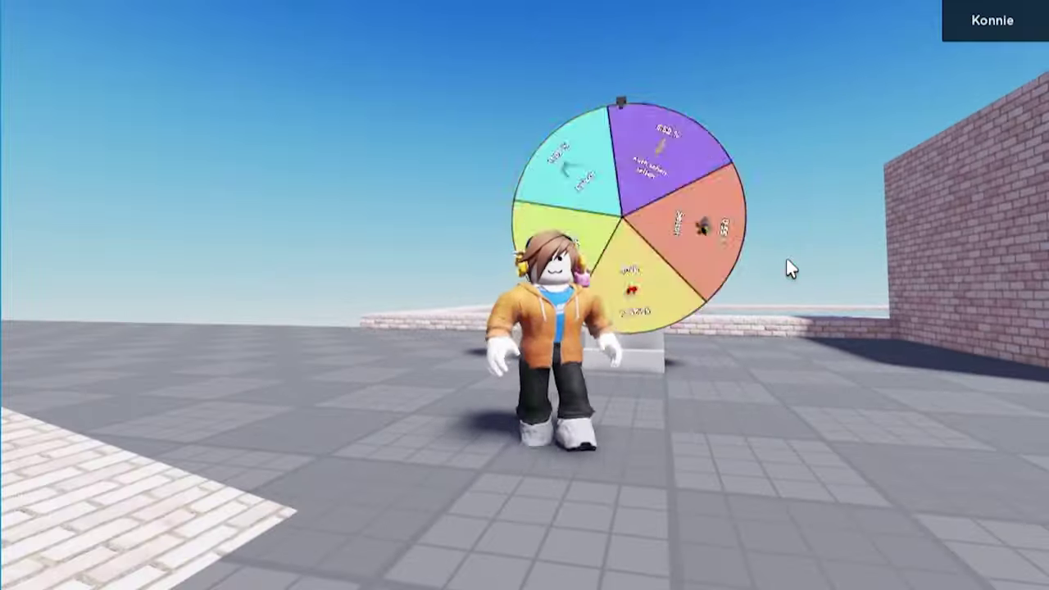
Examine the prize wheel model and its five coloured segments from several angles.
key(w)
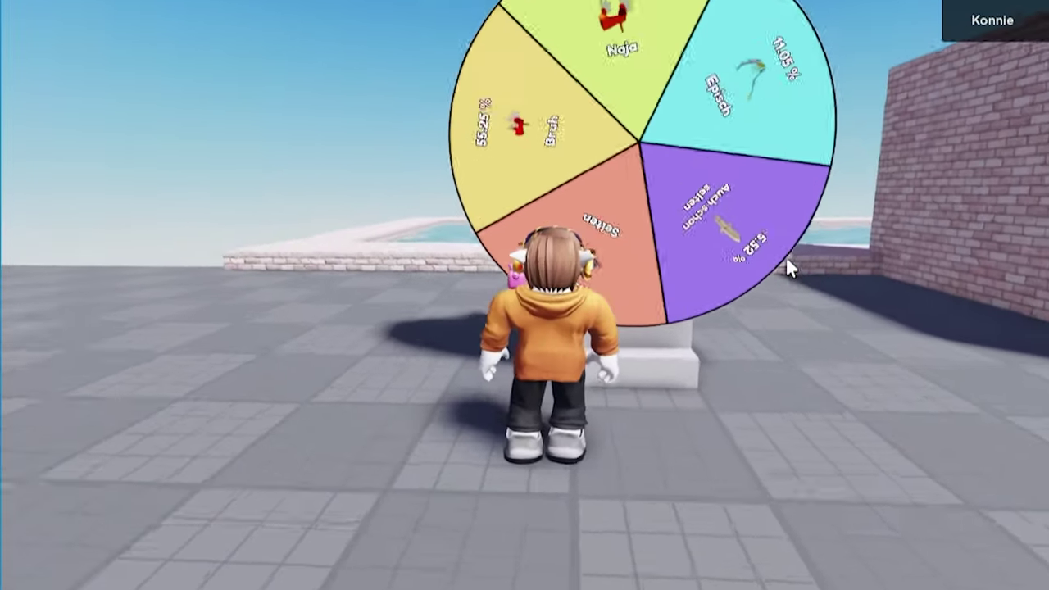
scroll(786, 259, up, 3)
key(space)
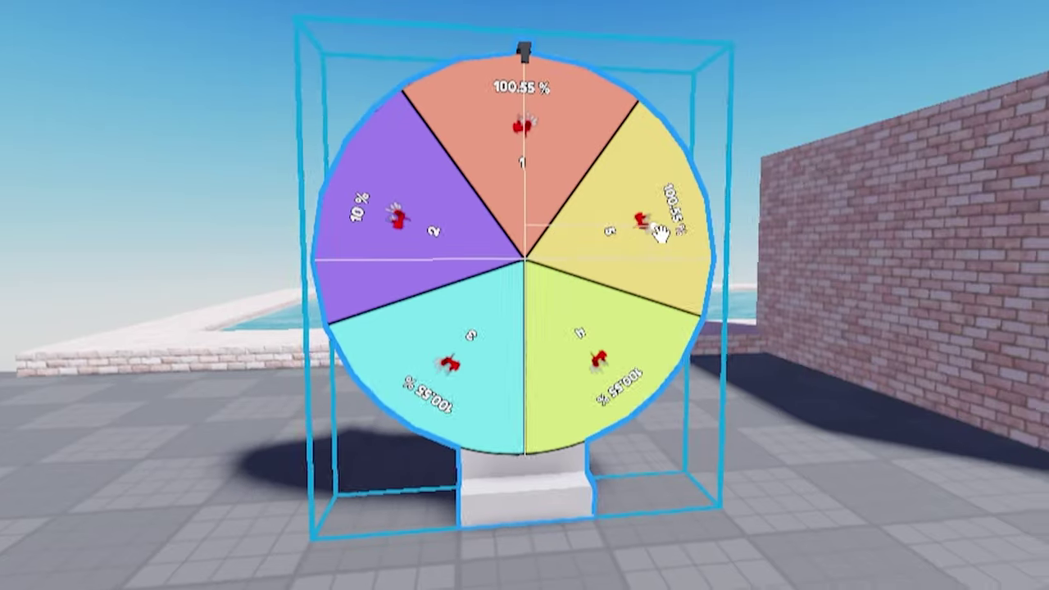
key(a)
right_drag(660, 233, 655, 234)
key(d)
right_drag(882, 249, 883, 248)
key(a)
key(w)
key(a)
key(s)
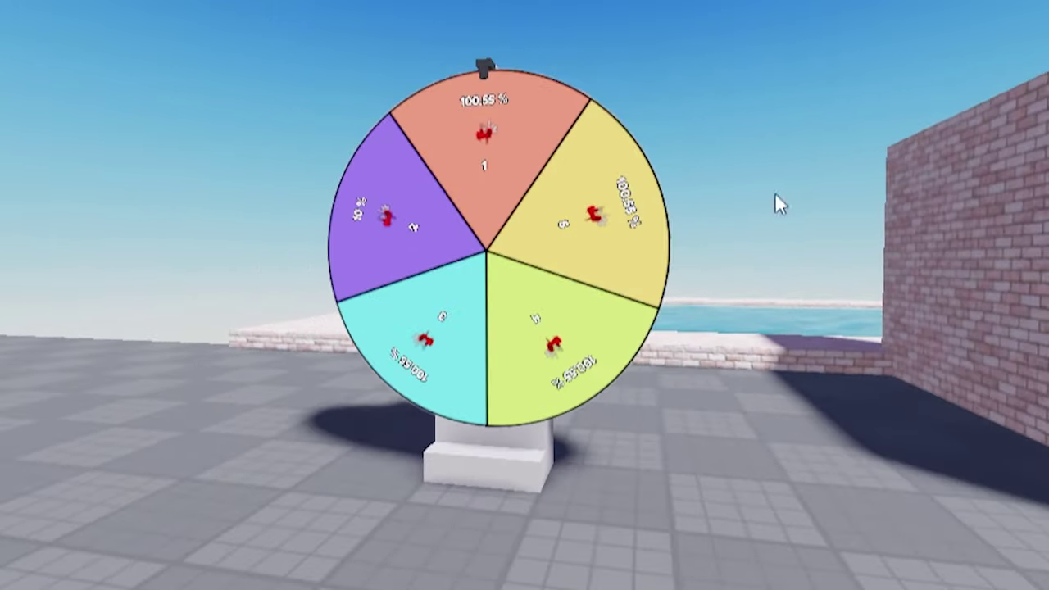
key(a)
mouse_move(557, 263)
right_down()
mouse_move(578, 267)
mouse_move(555, 273)
mouse_move(557, 264)
right_up()
key(w)
key(w)
key(s)
key(d)
scroll(554, 262, down, 2)
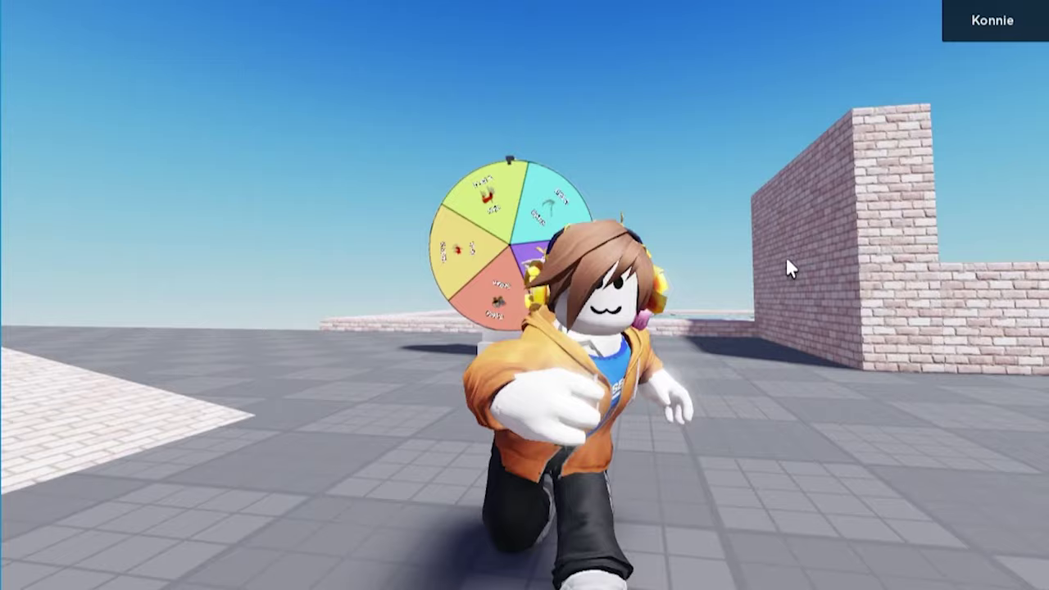
key(s)
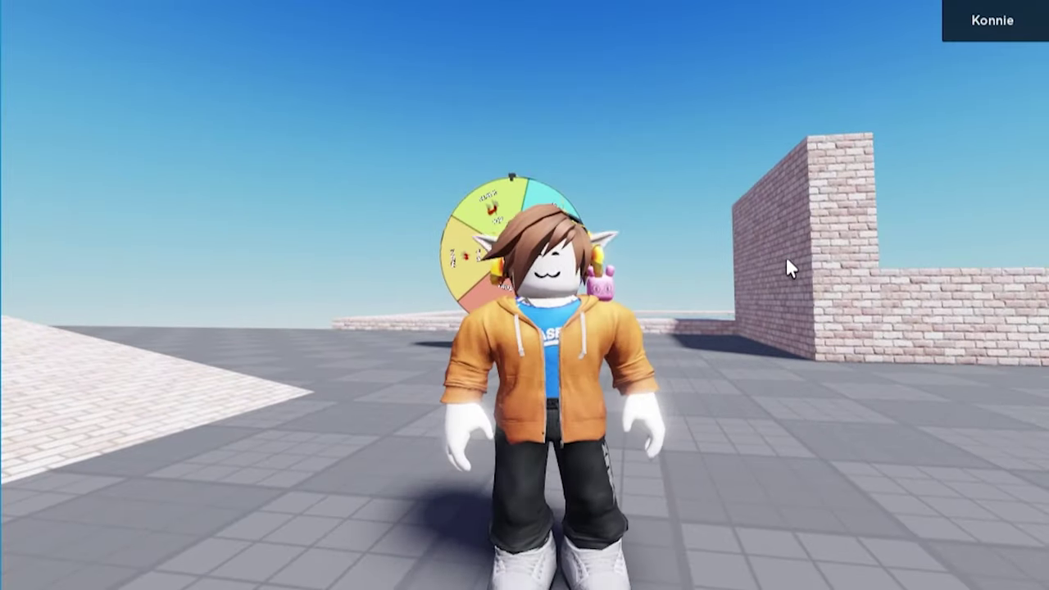
scroll(787, 260, up, 3)
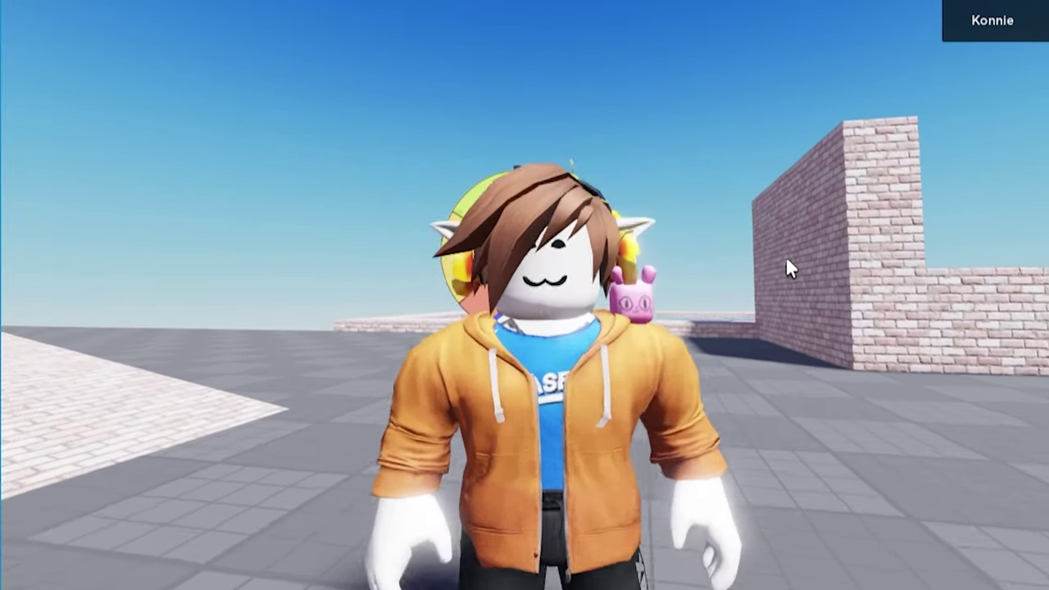
scroll(787, 259, up, 1)
right_drag(786, 259, 787, 259)
key(w)
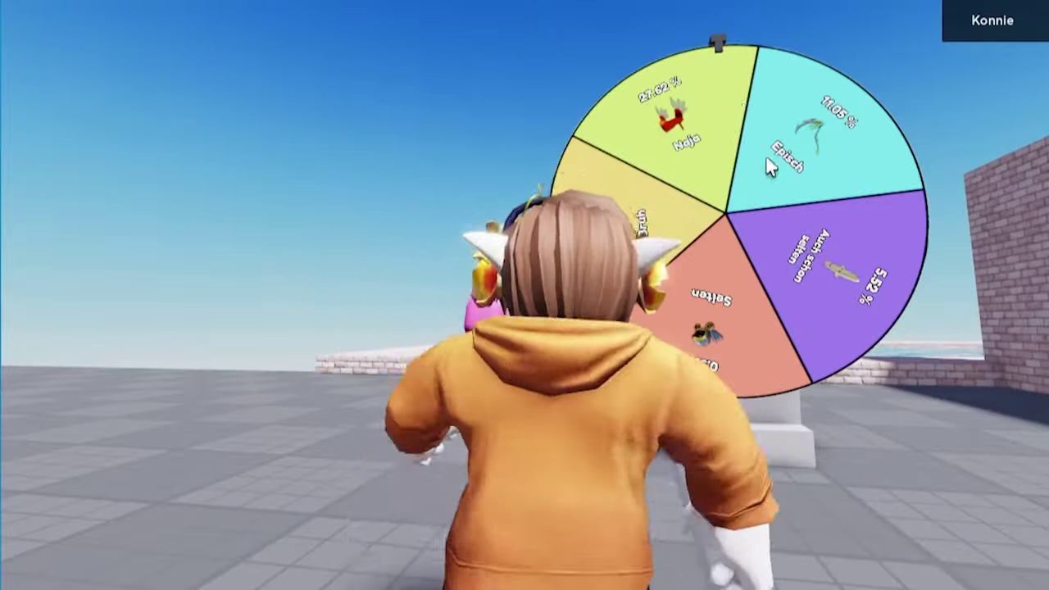
right_drag(777, 219, 776, 219)
key(s)
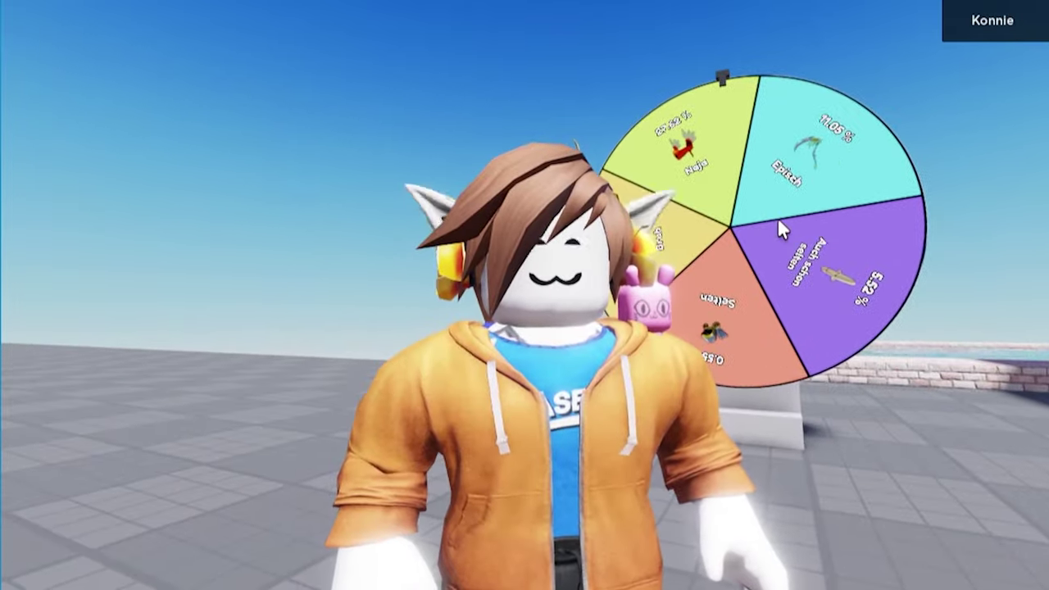
right_drag(776, 218, 778, 221)
key(s)
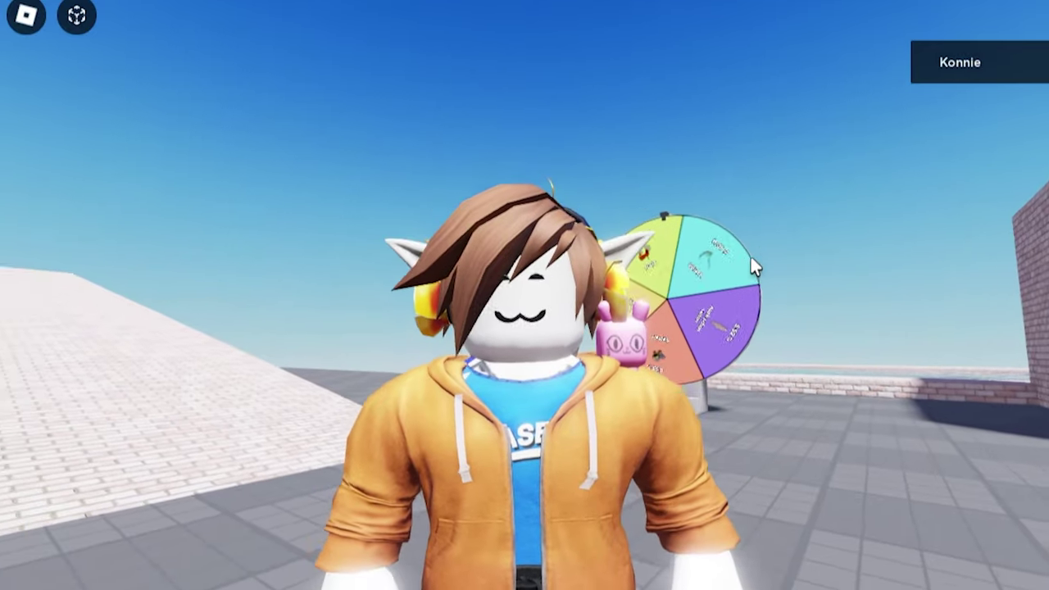
scroll(755, 267, up, 2)
scroll(755, 267, down, 3)
Walk the avatar up to the prize wheel and spin it twice to test it.
key(w)
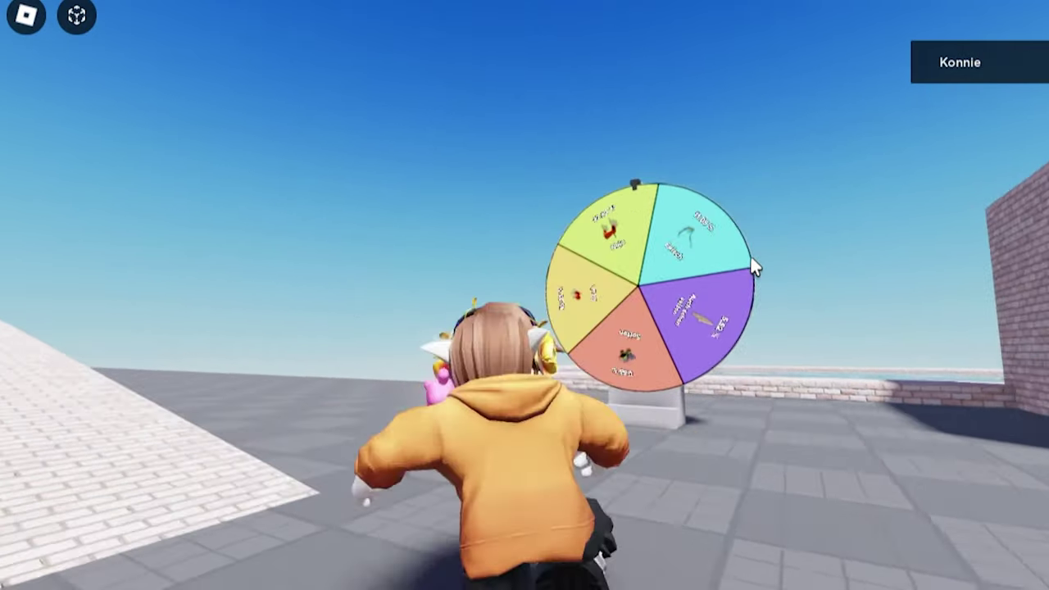
key(w)
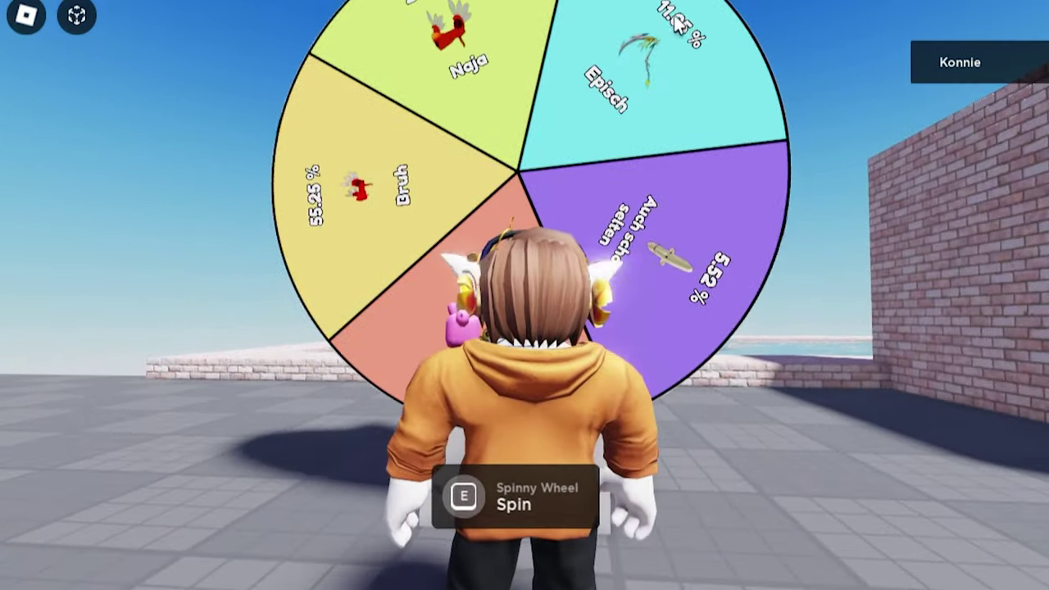
scroll(637, 72, down, 4)
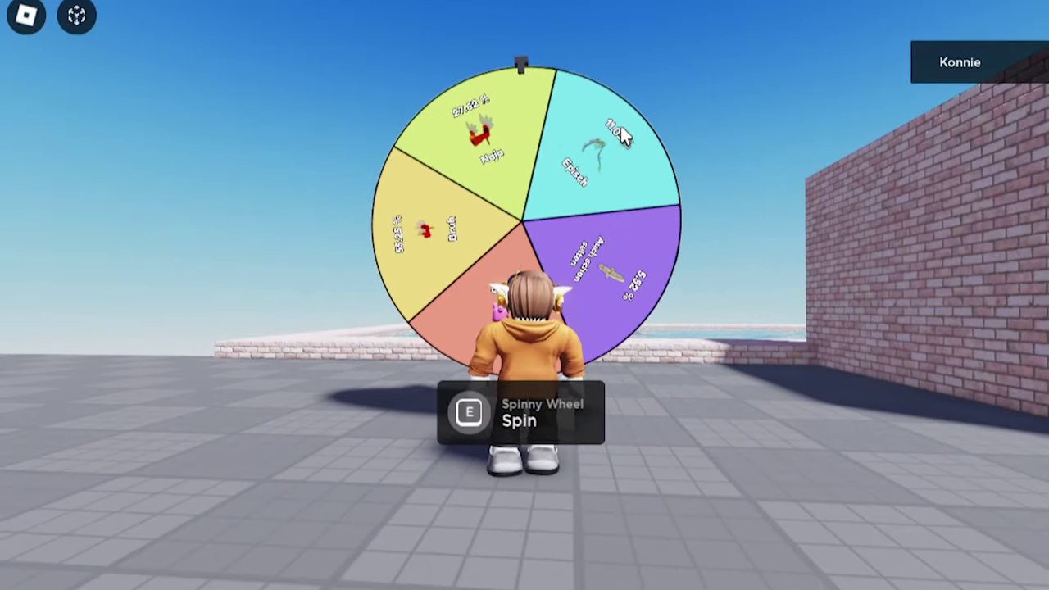
key(e)
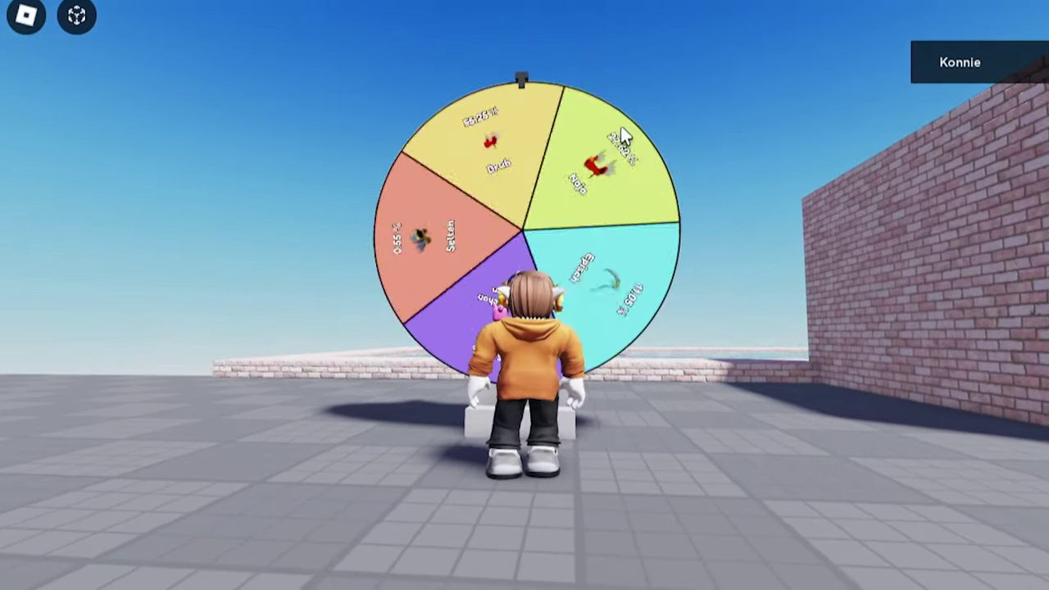
scroll(683, 136, up, 2)
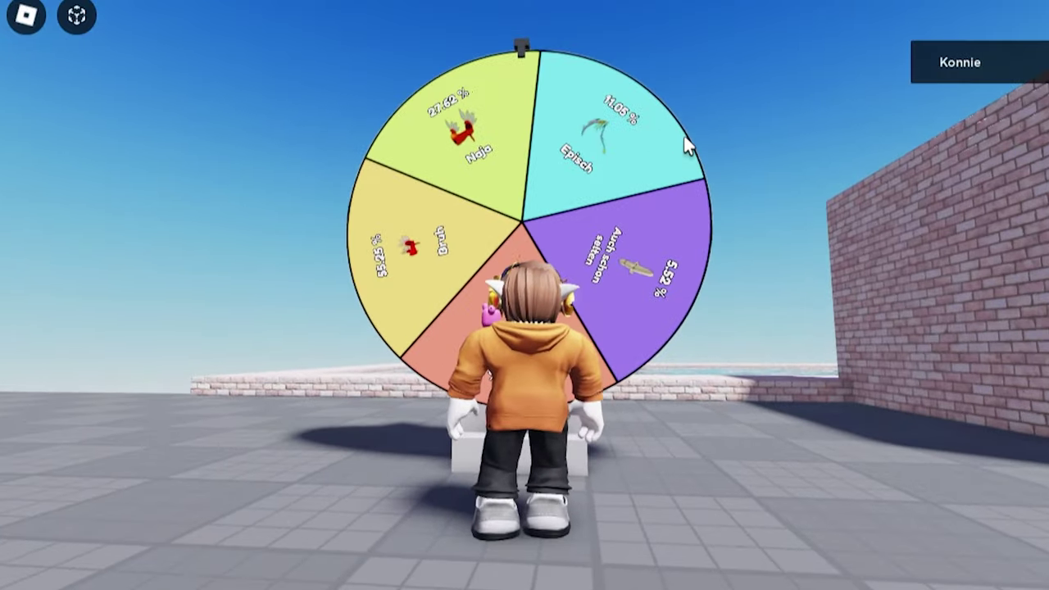
right_drag(684, 136, 683, 136)
key(e)
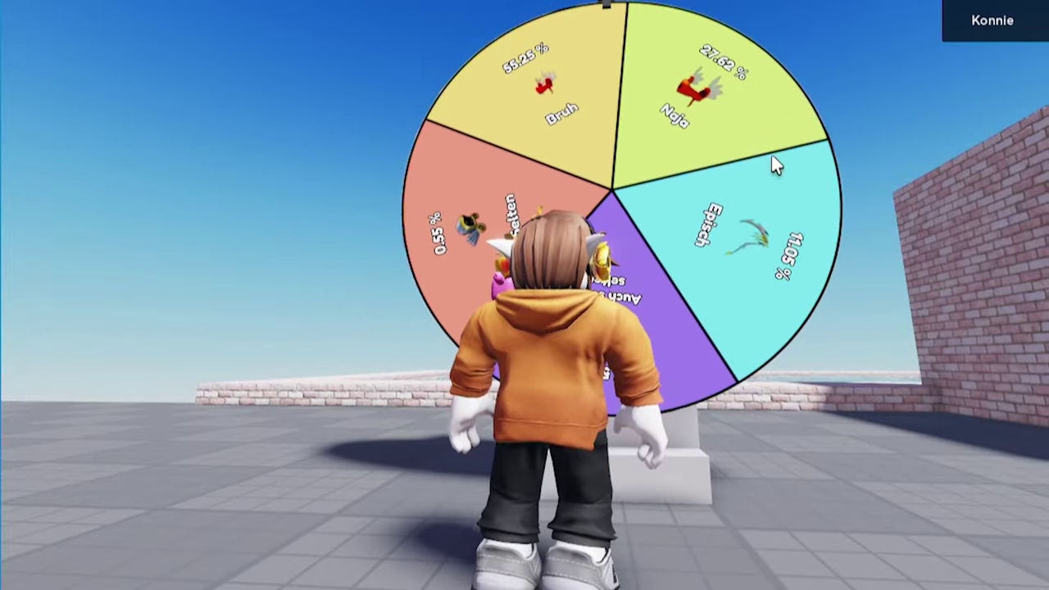
key(s)
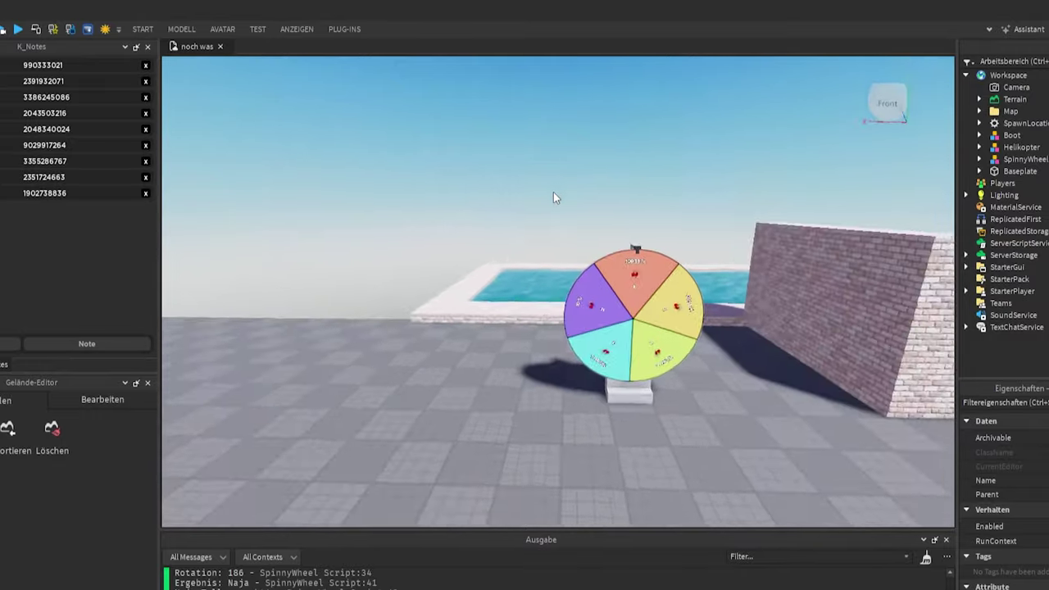
Insert a block part in the open area in front of the wheel and scale it into a tall upright pillar.
right_drag(553, 193, 554, 193)
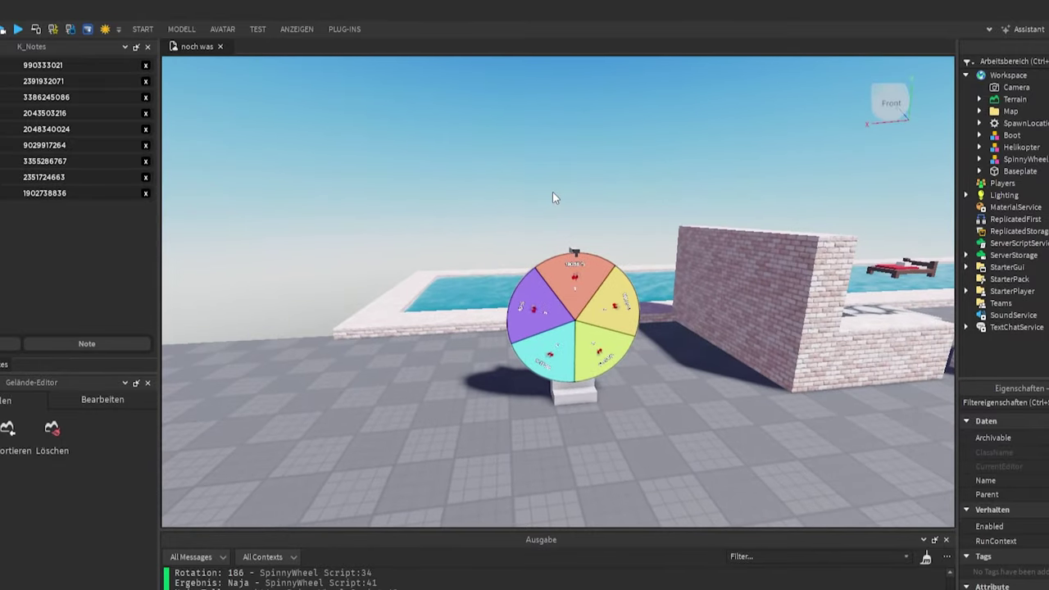
click(597, 313)
right_drag(627, 328, 626, 328)
key(s)
click(609, 350)
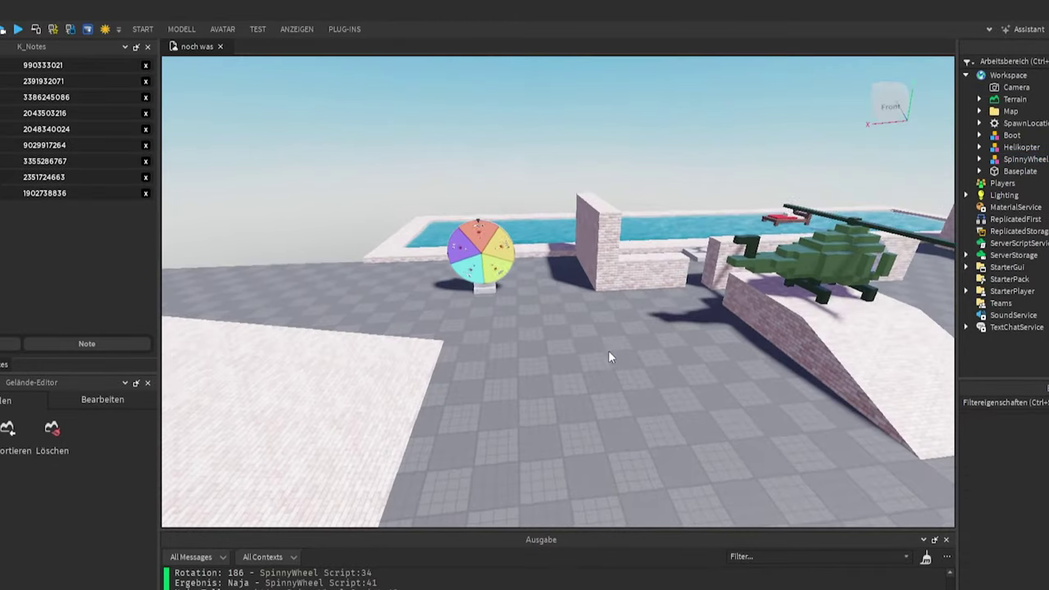
scroll(608, 350, up, 2)
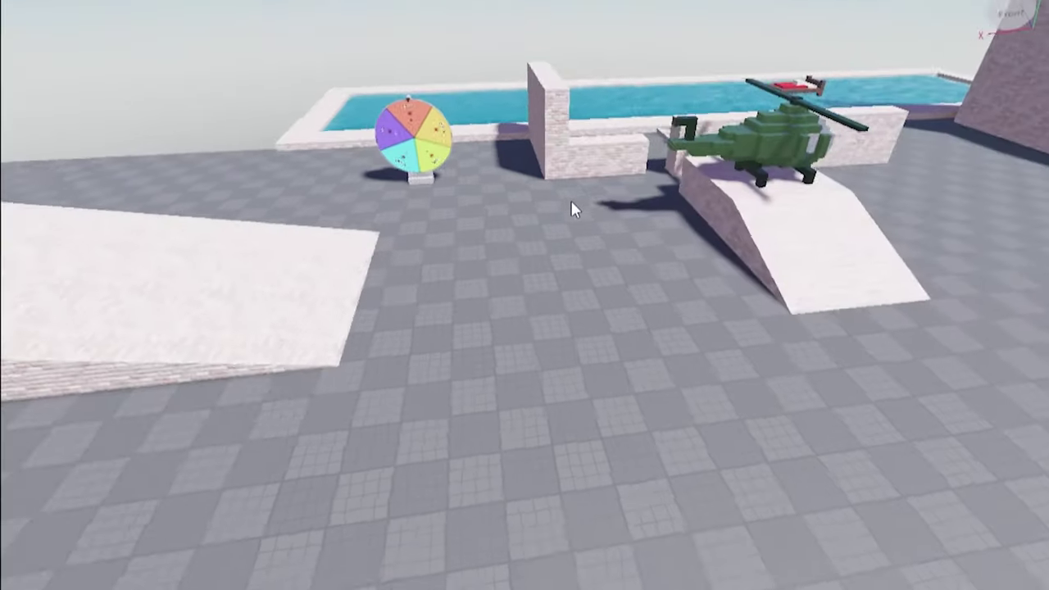
scroll(569, 208, up, 4)
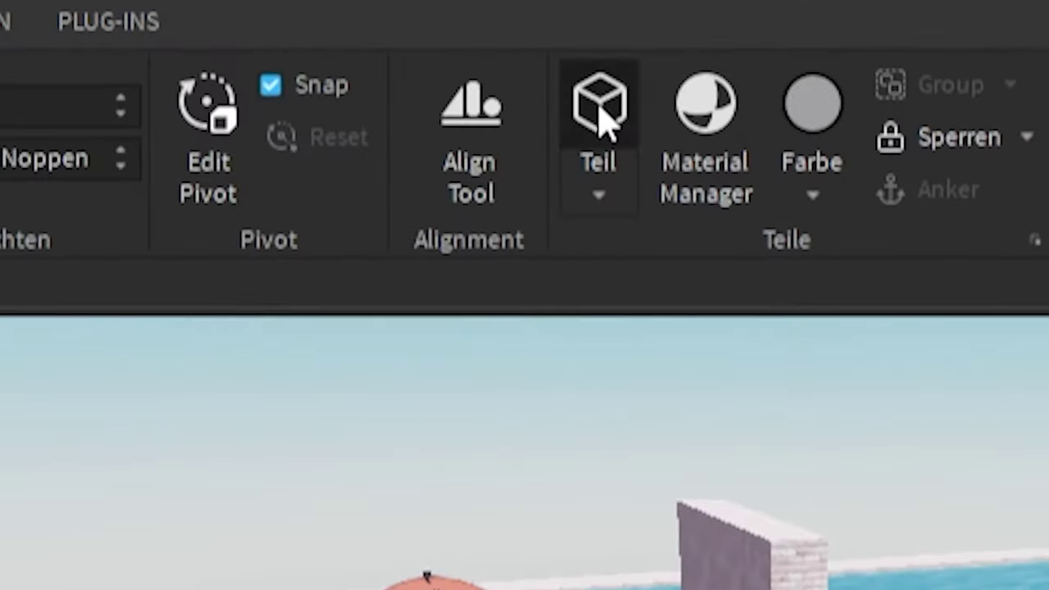
click(600, 113)
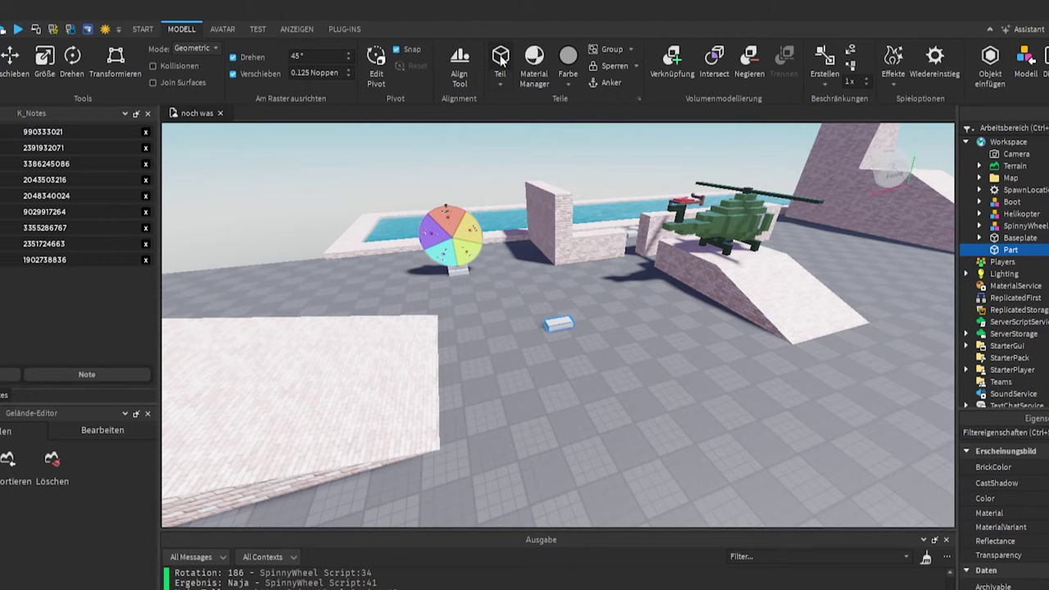
scroll(649, 256, up, 6)
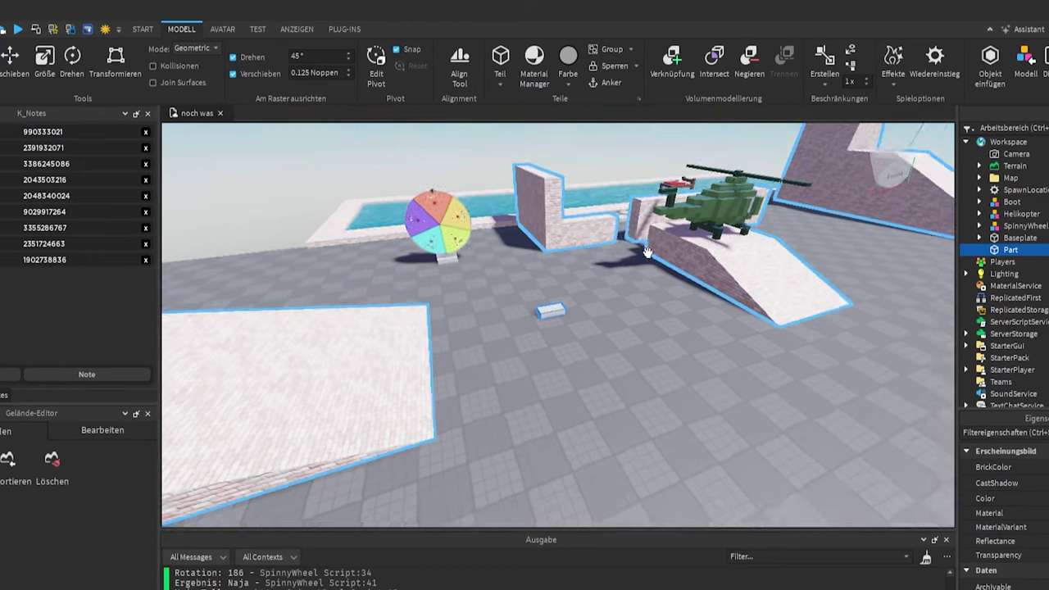
drag(567, 260, 598, 330)
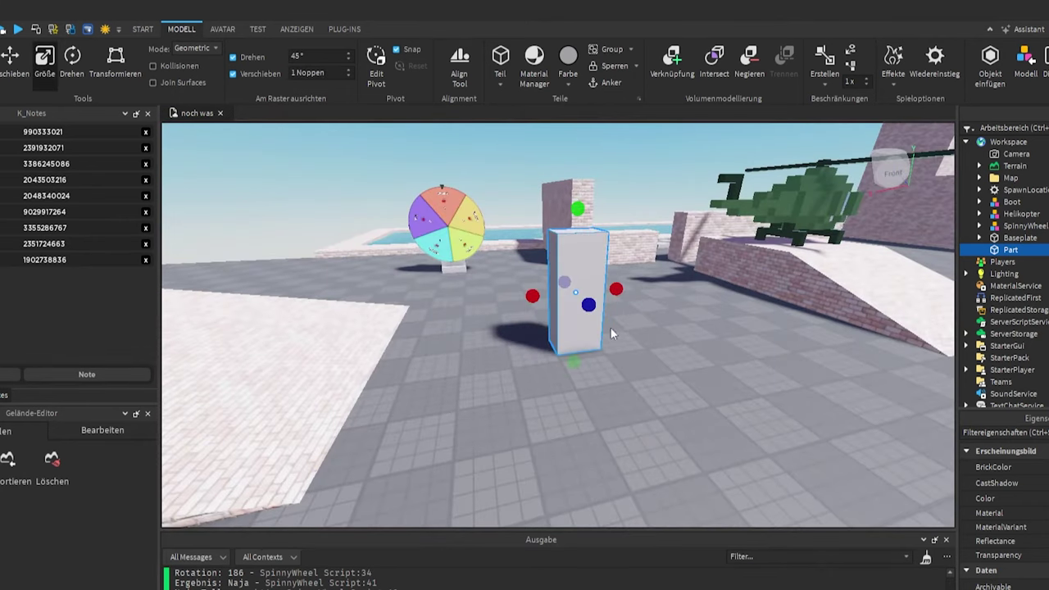
drag(579, 298, 576, 296)
Add a second, shorter block as a protruding base at the pillar's foot and anchor both parts.
drag(586, 348, 591, 361)
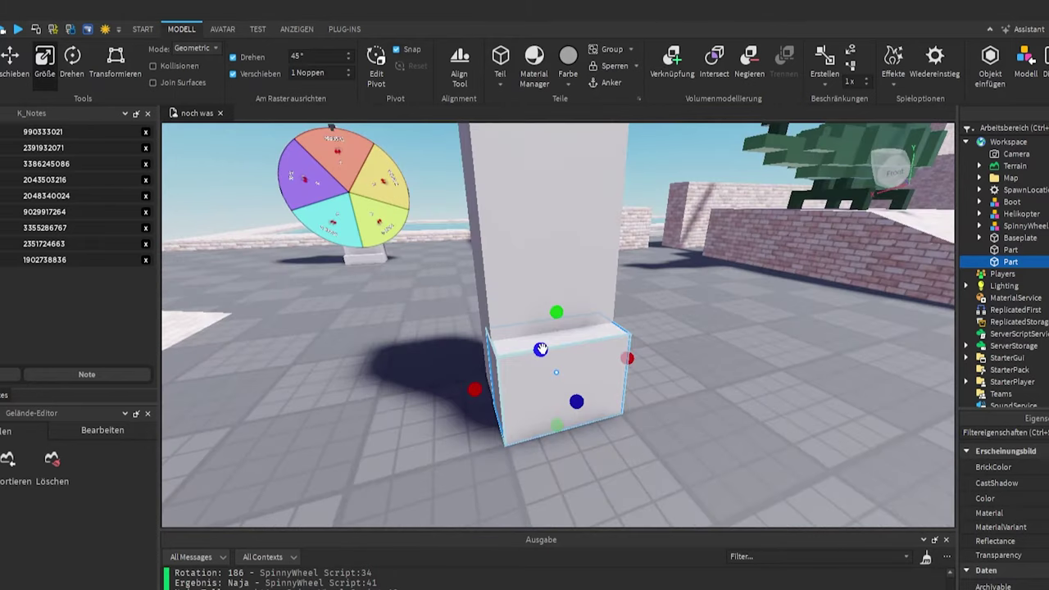
drag(541, 349, 546, 359)
ctrl+click(526, 273)
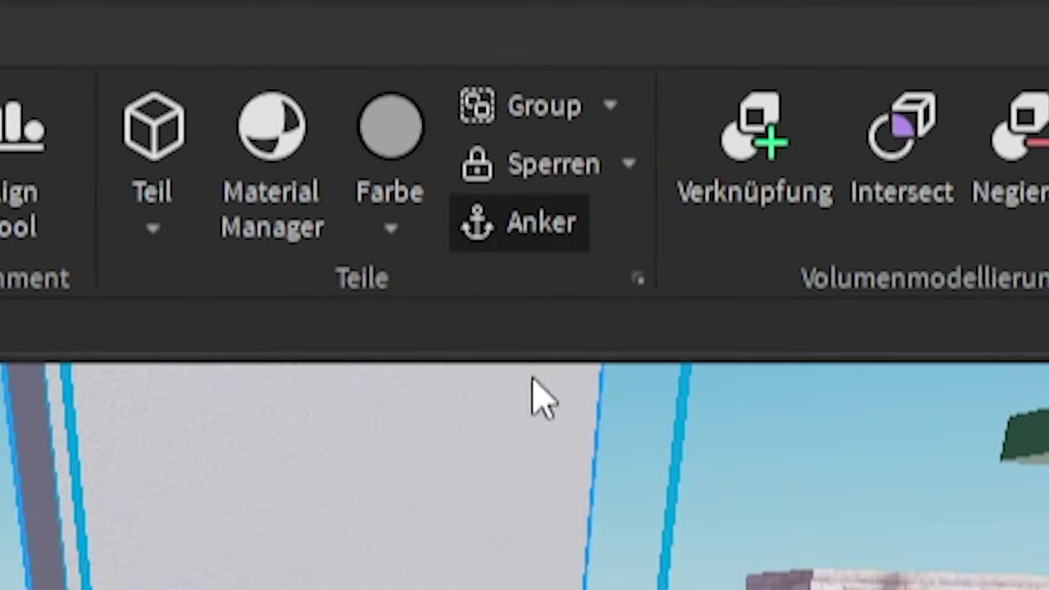
scroll(532, 377, down, 3)
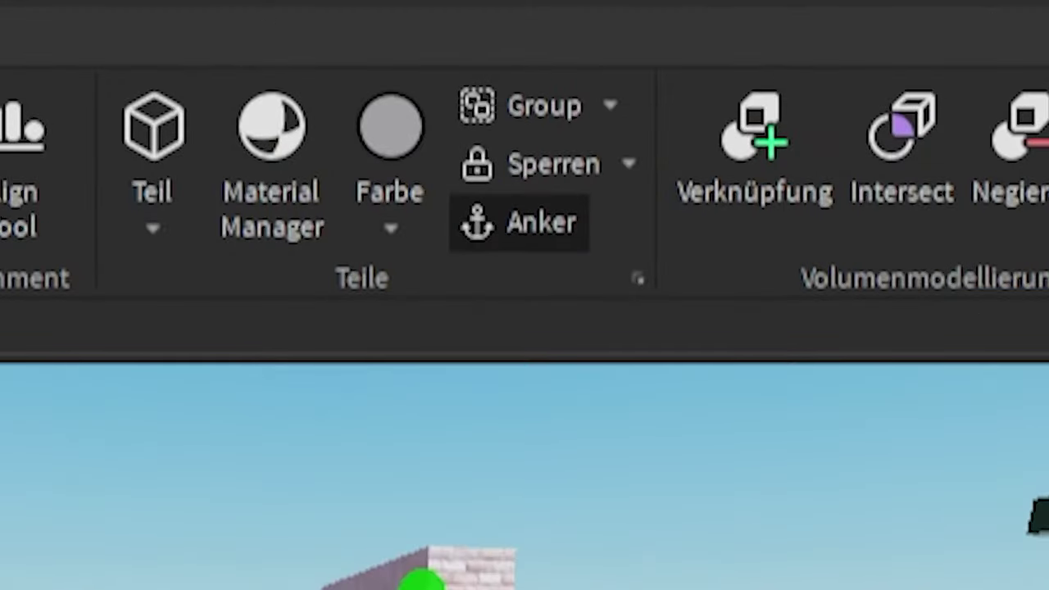
click(631, 315)
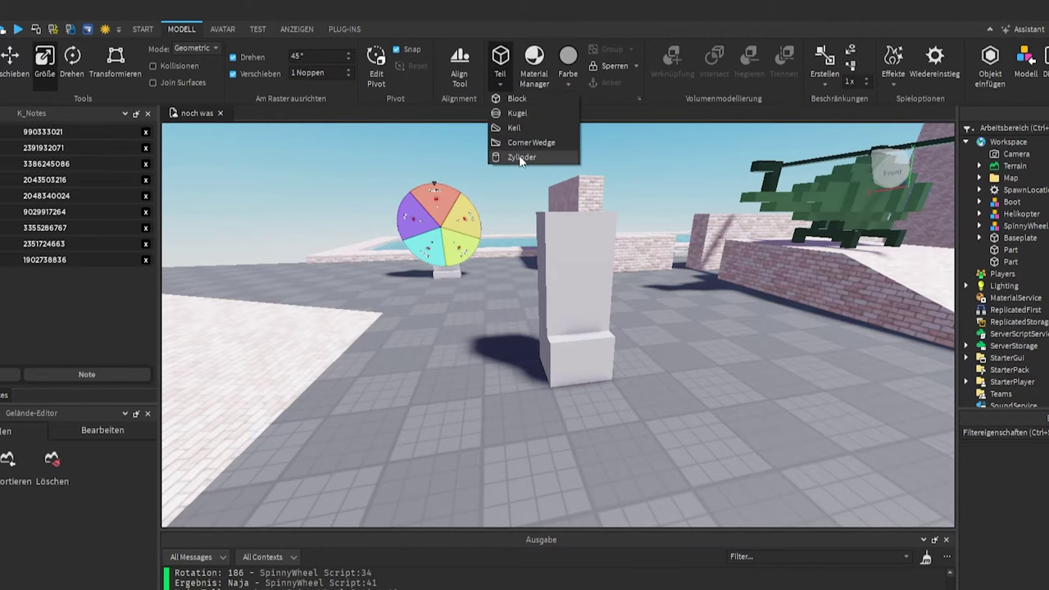
Insert a cylinder on the pillar's upper front and rotate it so its round face points forward.
click(520, 157)
drag(562, 177, 586, 219)
scroll(587, 218, up, 2)
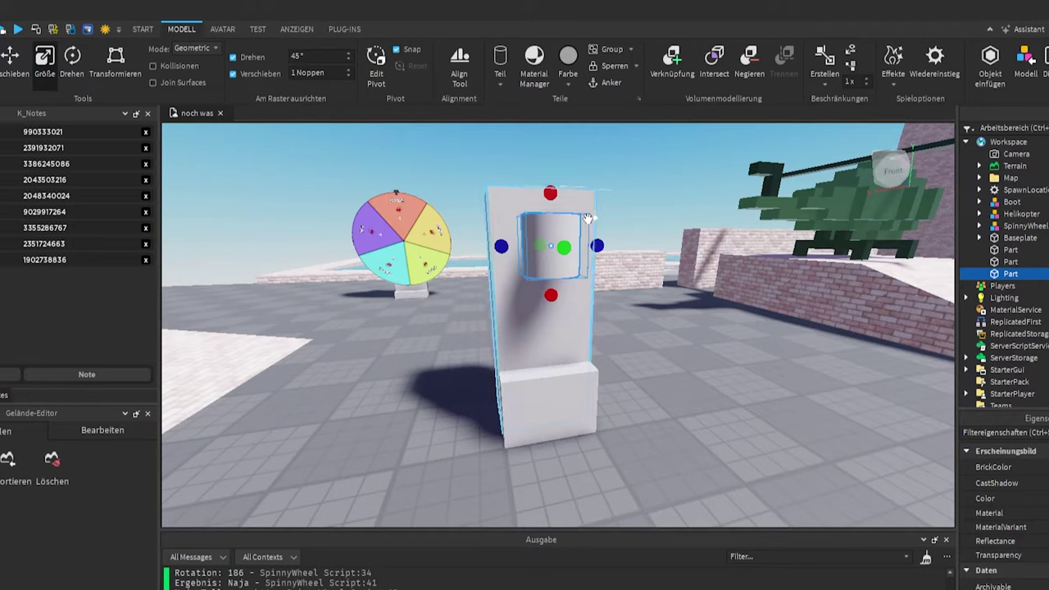
key(ctrl+t)
right_drag(578, 220, 547, 237)
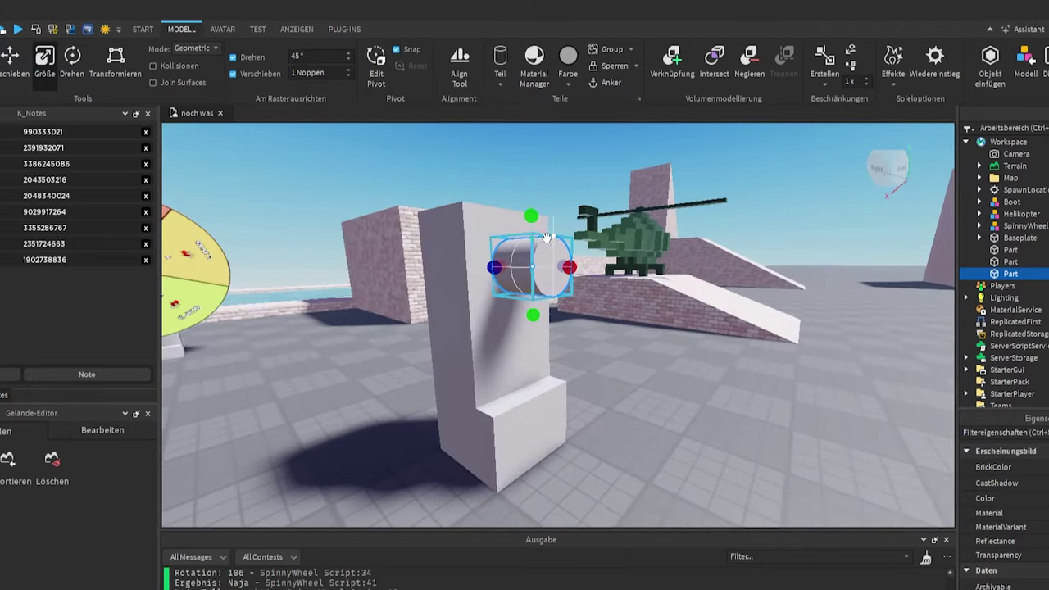
Scale the cylinder into a thin disc wider than the pillar to form the wheel.
drag(565, 269, 541, 269)
drag(527, 215, 516, 161)
drag(474, 236, 395, 241)
right_drag(395, 242, 525, 243)
drag(568, 239, 568, 200)
drag(614, 272, 646, 277)
right_drag(646, 276, 646, 276)
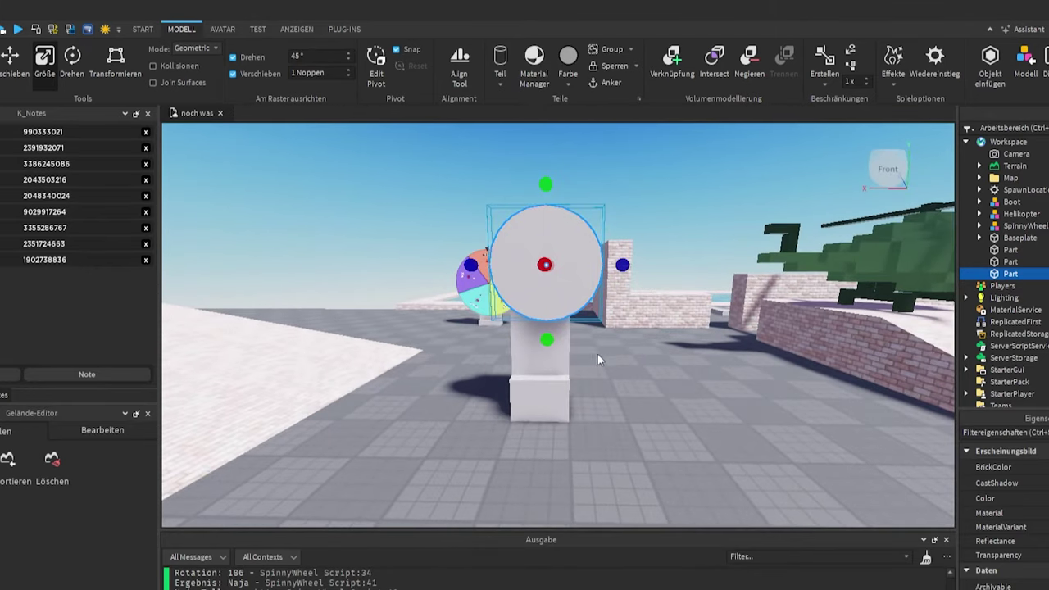
Delete the hand-built disc, pillar and base block.
key(Delete)
click(558, 328)
key(Delete)
click(539, 398)
key(Delete)
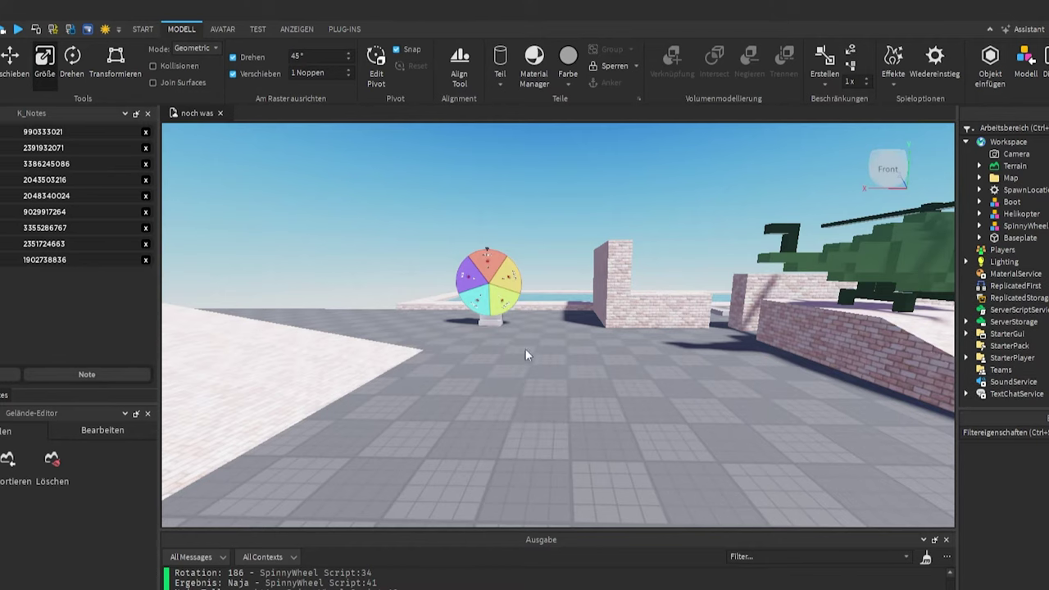
Duplicate the SpinnyWheel model and move the copy forward and about 12 studs sideways into the open area.
click(490, 308)
key(ctrl+d)
key(ctrl+2)
drag(479, 286, 332, 319)
drag(439, 313, 621, 315)
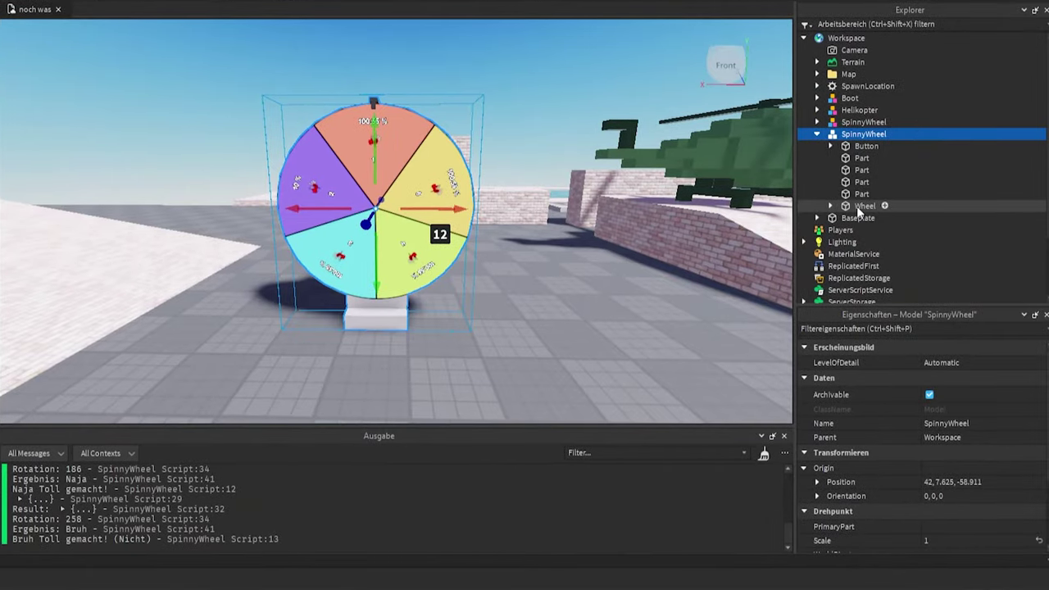
Inspect the copied SpinnyWheel's Button part and open the properties of its ProximityPrompt.
click(1024, 312)
click(861, 146)
key(f)
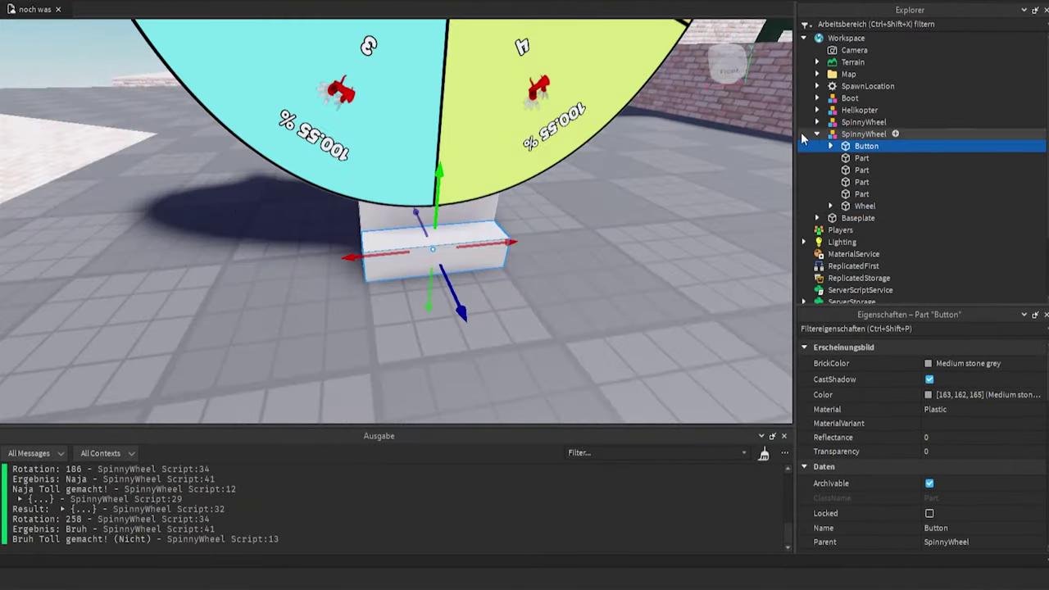
right_drag(613, 171, 613, 171)
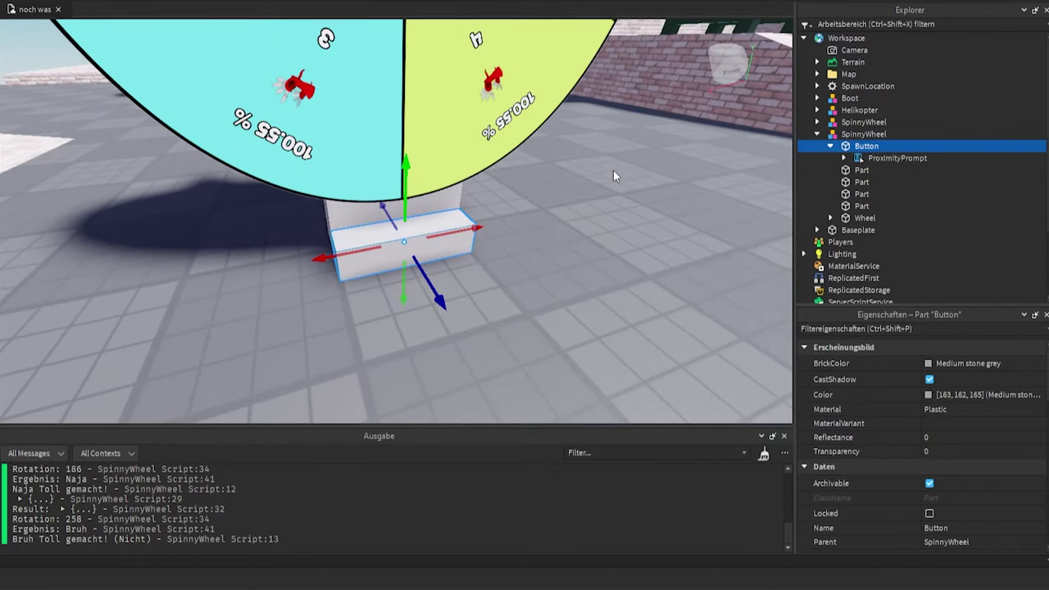
scroll(613, 169, down, 5)
click(897, 158)
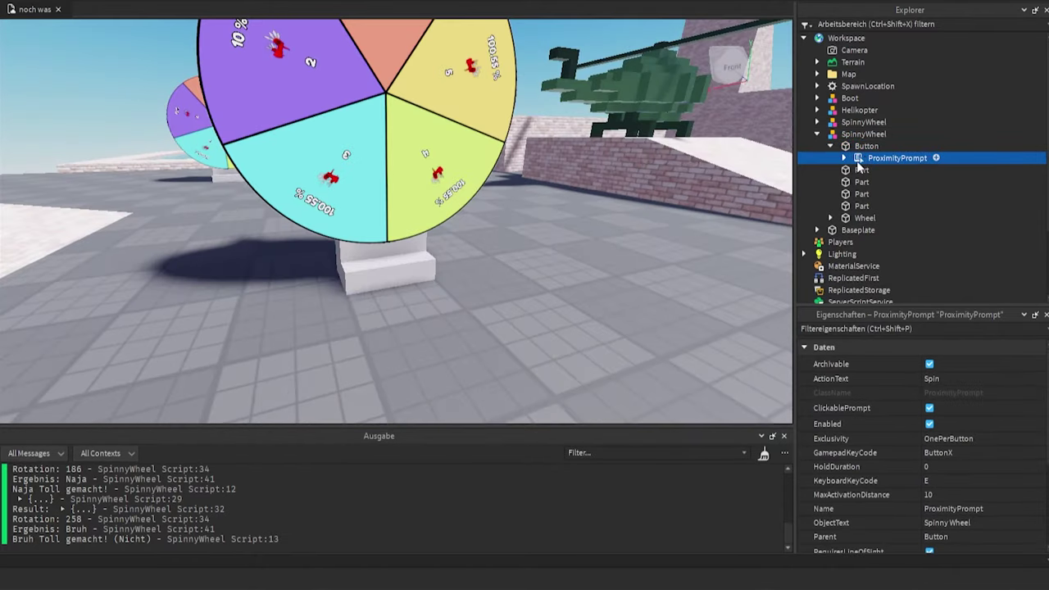
Select the SpinnyWheel Script inside the ProximityPrompt and look over the copied wheel from the front.
click(864, 171)
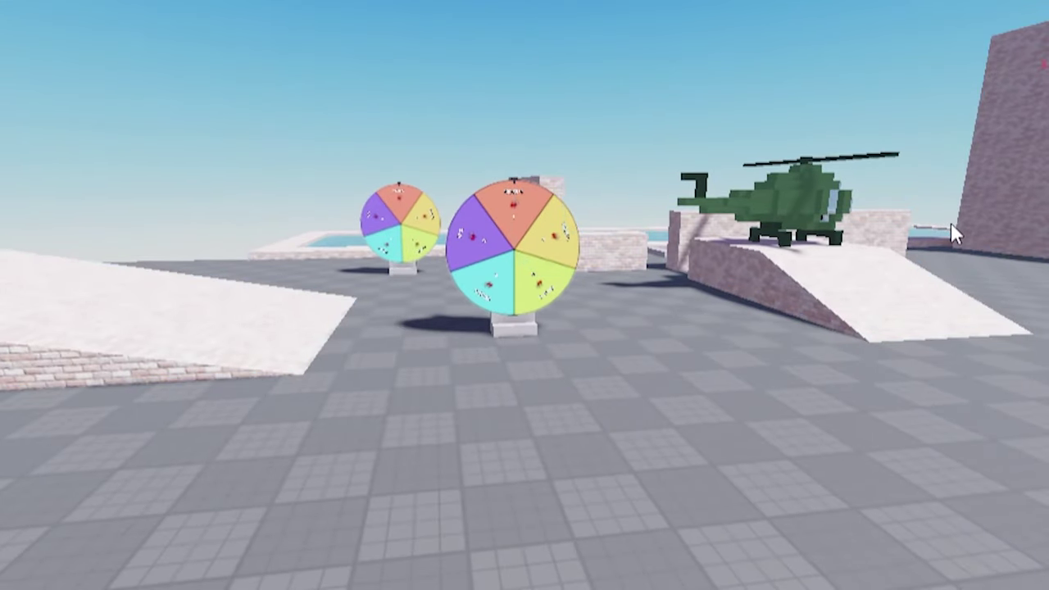
right_drag(916, 227, 917, 230)
scroll(916, 230, up, 4)
scroll(916, 229, down, 2)
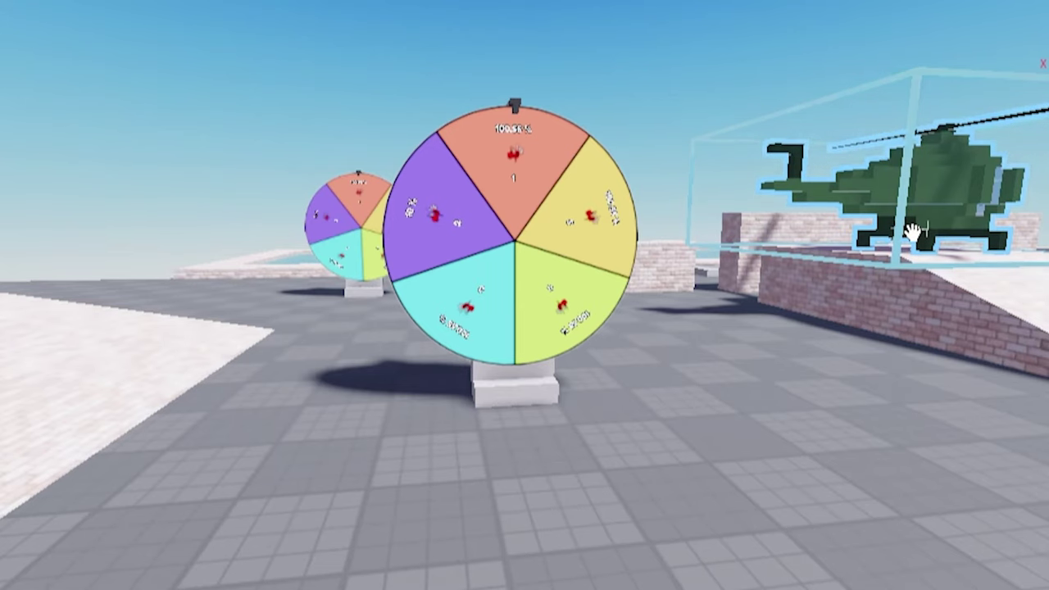
right_drag(718, 345, 723, 343)
key(s)
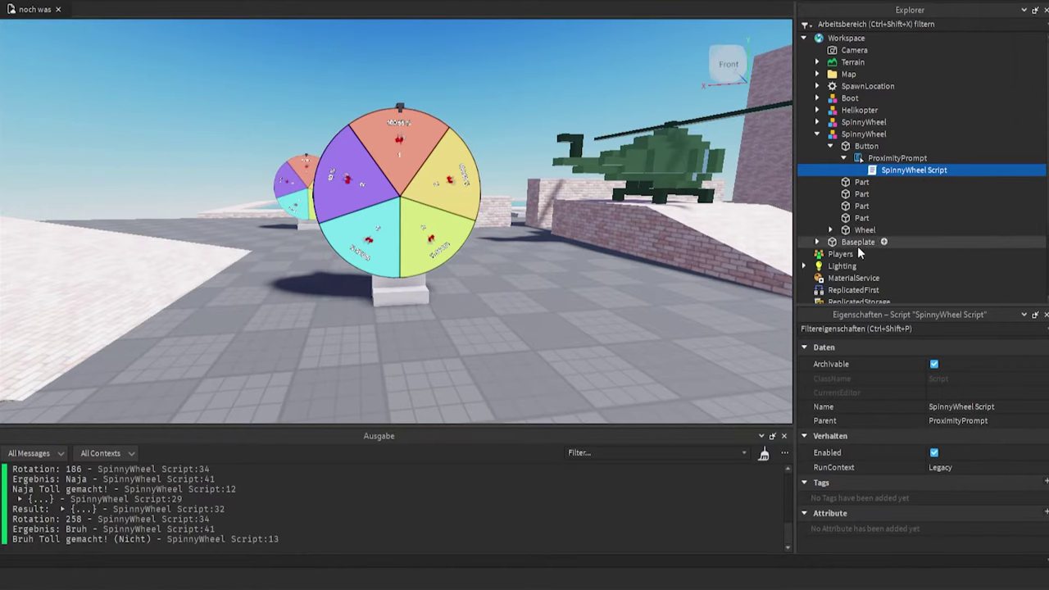
Delete the SurfaceGui from the copied SpinnyWheel's Wheel part.
click(862, 230)
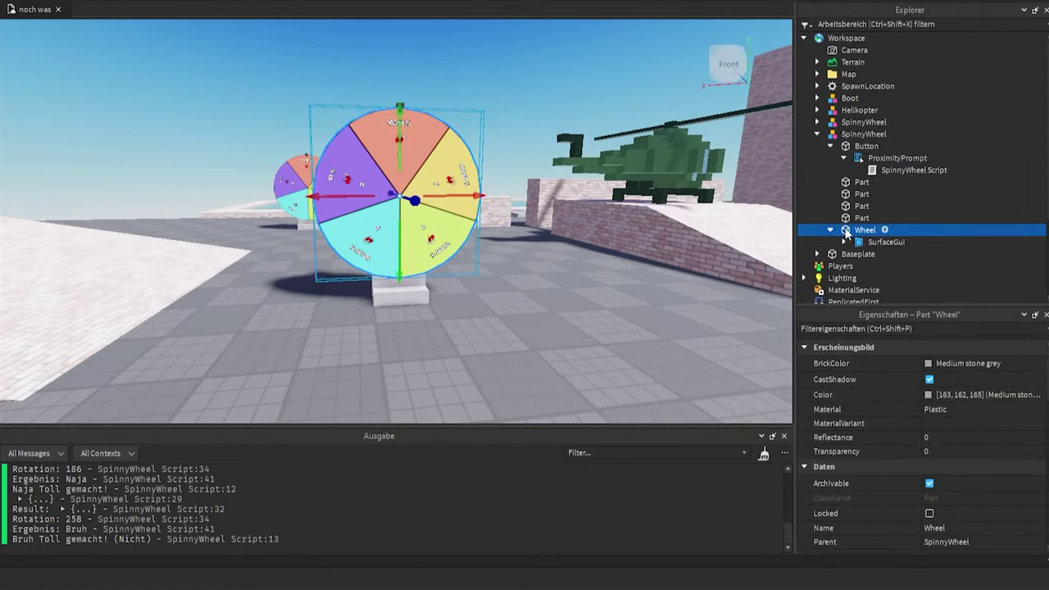
click(870, 243)
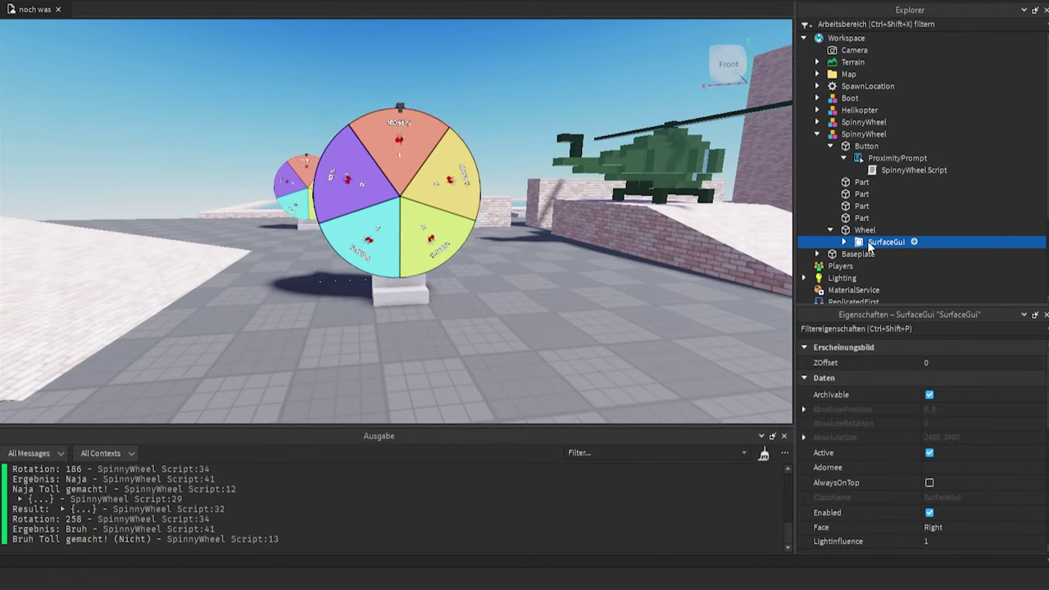
key(Delete)
Insert a new, empty SurfaceGui into the blank Wheel part and select it.
click(867, 231)
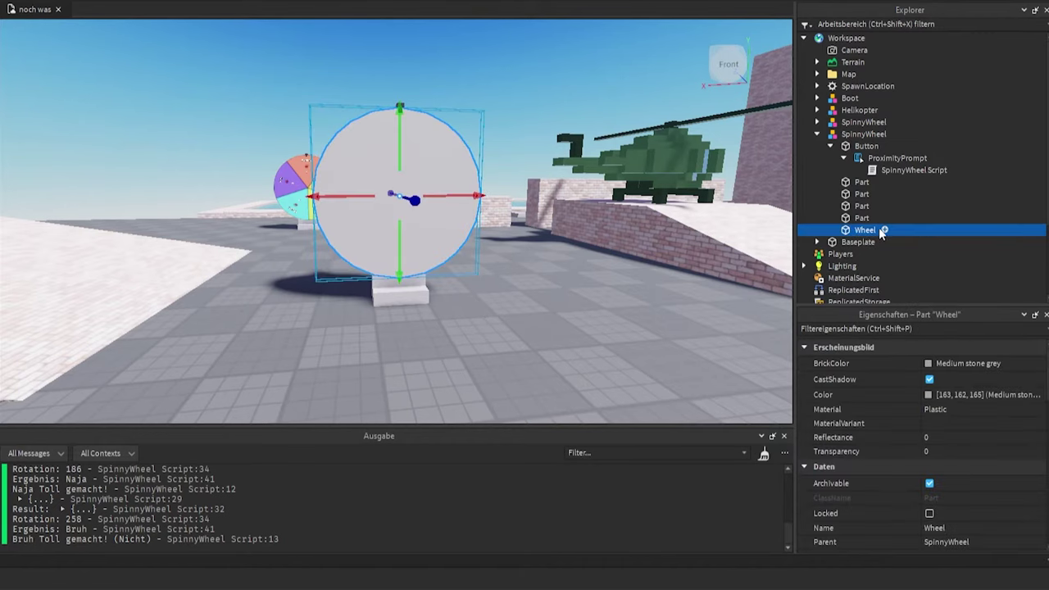
click(884, 230)
text(surface)
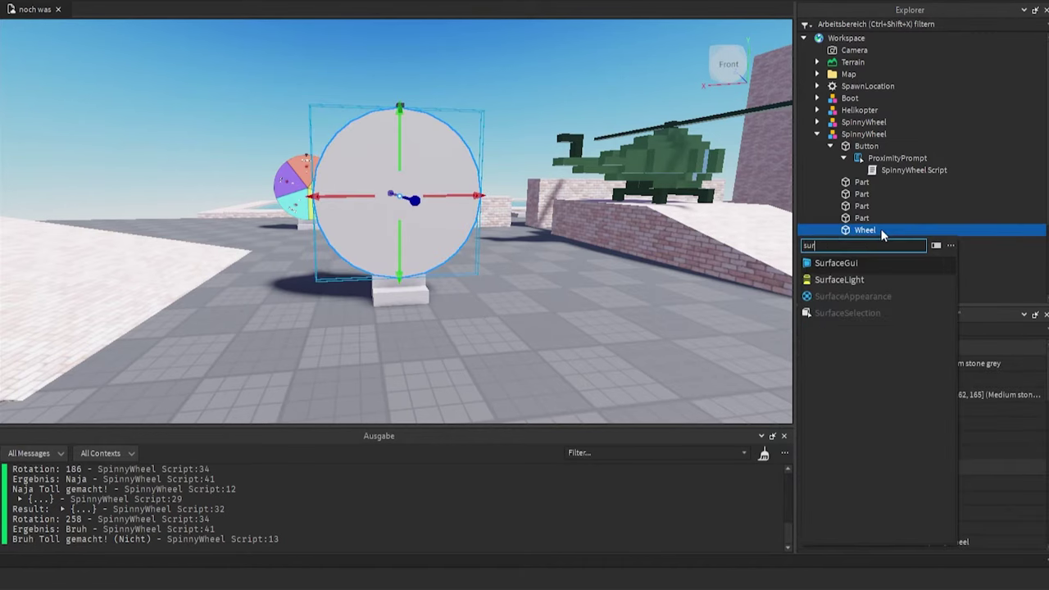
key(Return)
click(868, 242)
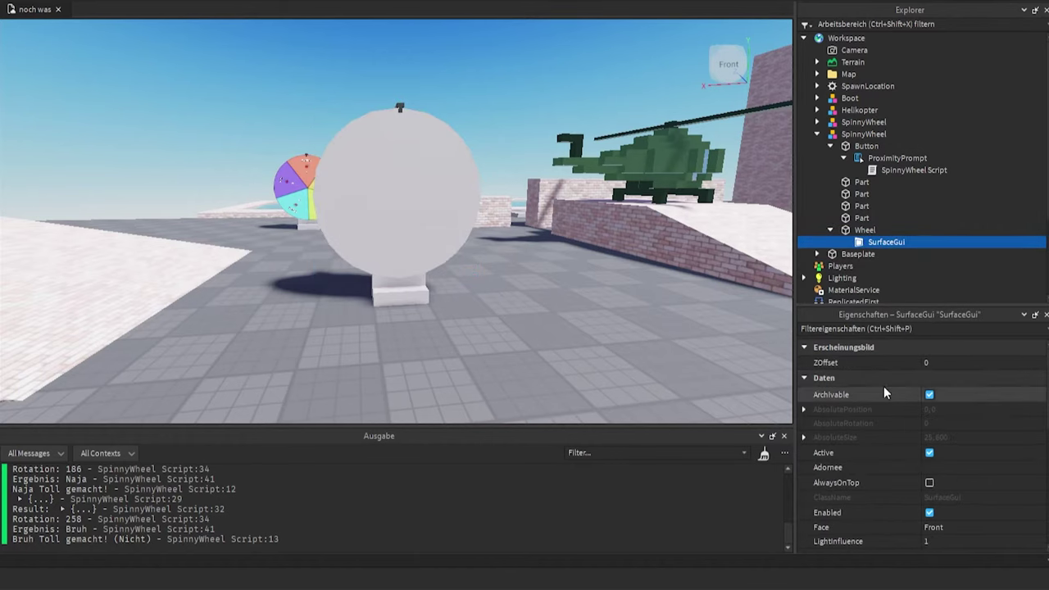
Set the new SurfaceGui's Face to Right and check that side of the wheel.
scroll(884, 386, down, 2)
click(943, 488)
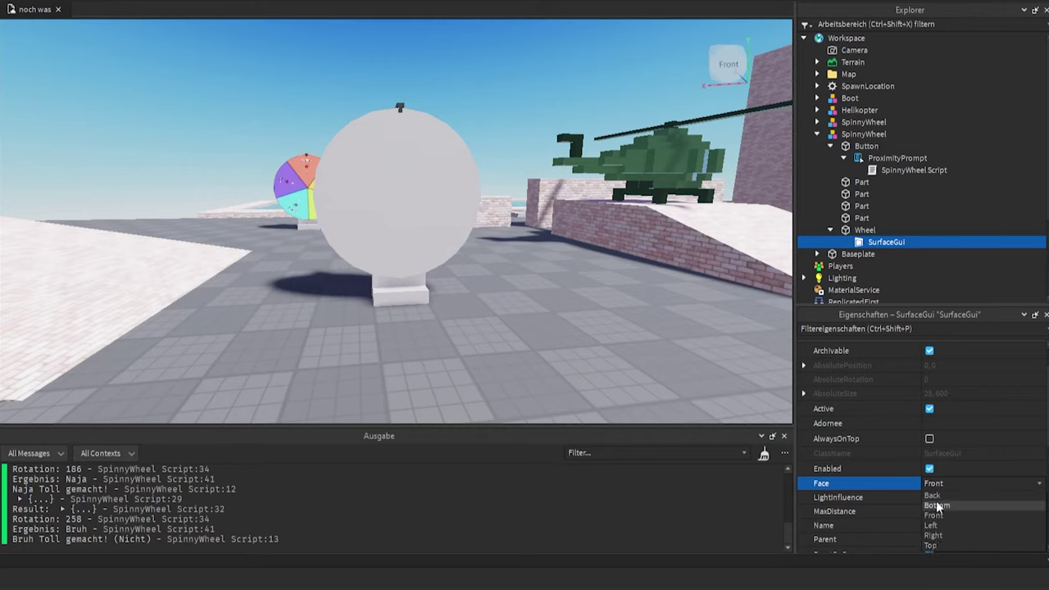
click(936, 535)
key(a)
key(w)
right_drag(509, 342, 509, 342)
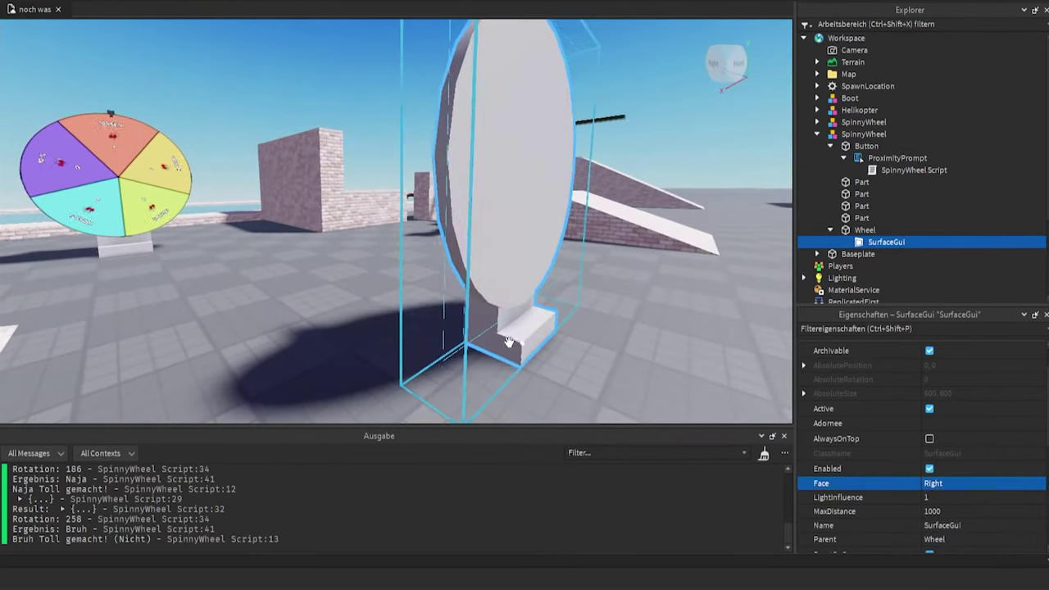
right_drag(484, 117, 484, 116)
key(d)
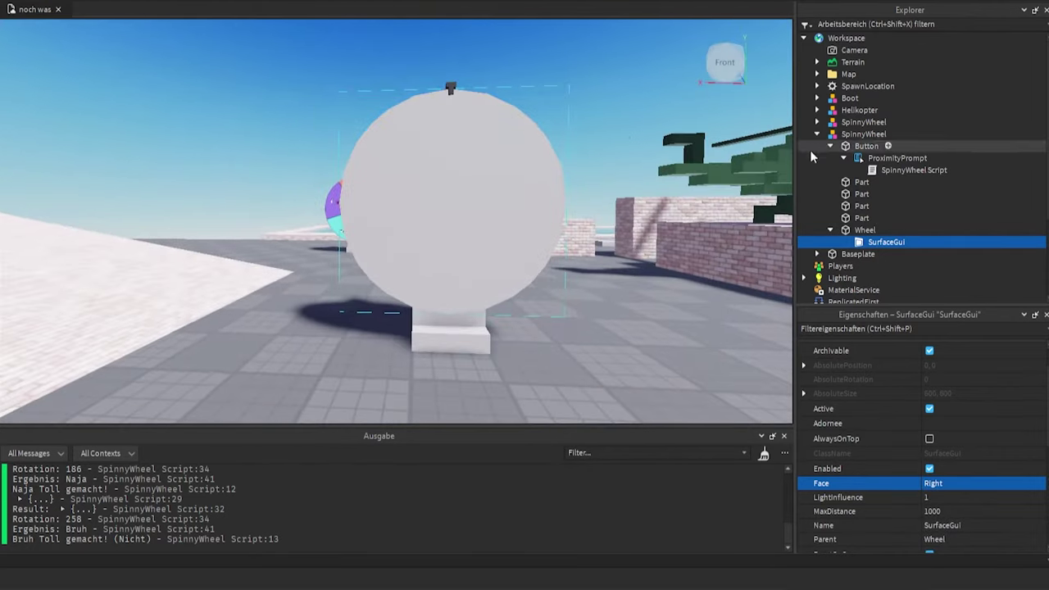
Try a Frame inside the SurfaceGui, and remove both the Frame and the SurfaceGui from the Wheel part.
click(915, 242)
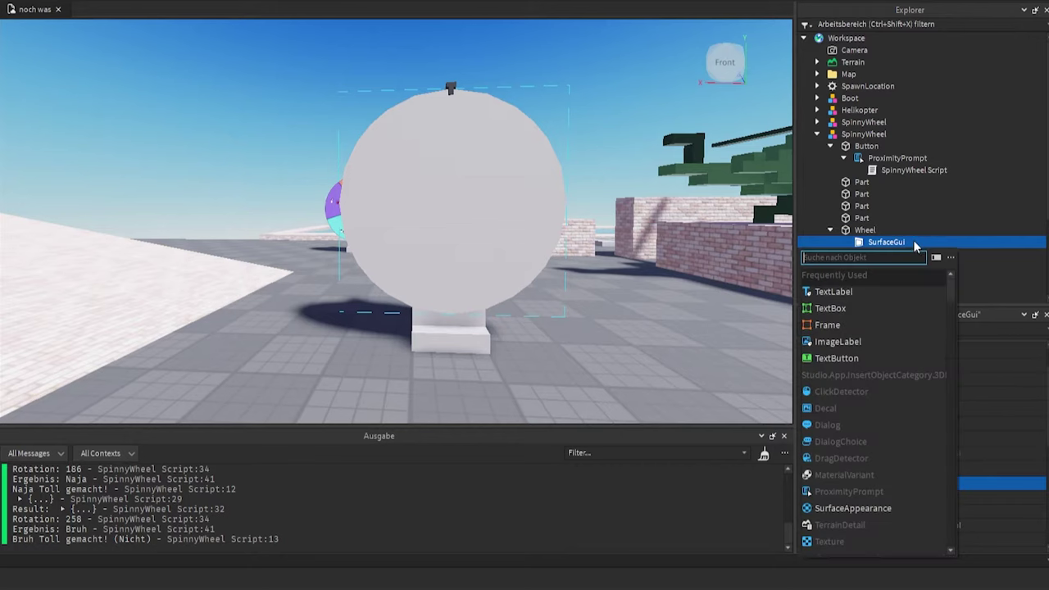
click(827, 326)
scroll(452, 206, down, 8)
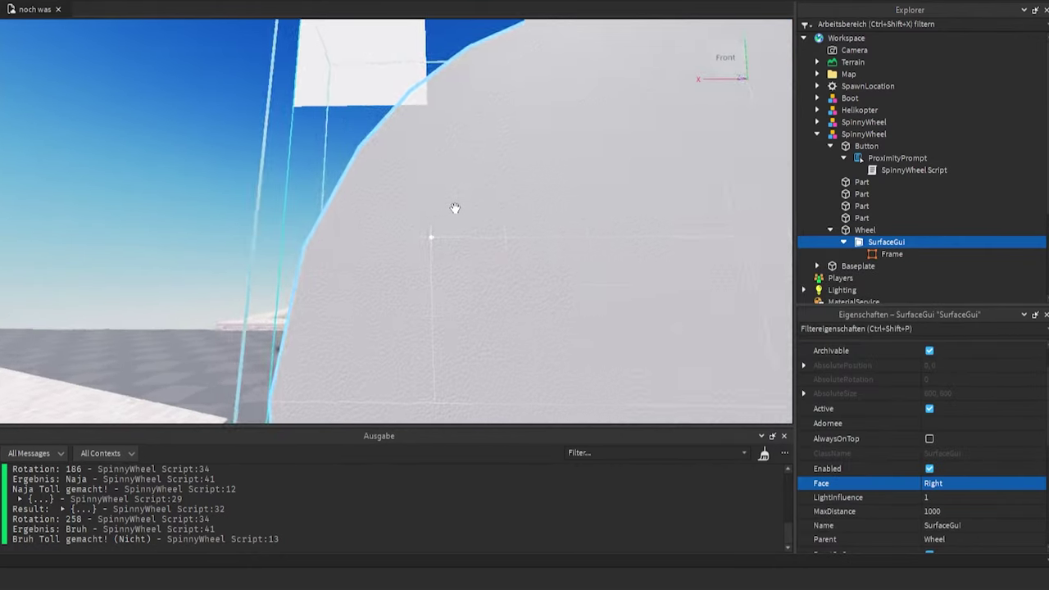
scroll(455, 208, down, 8)
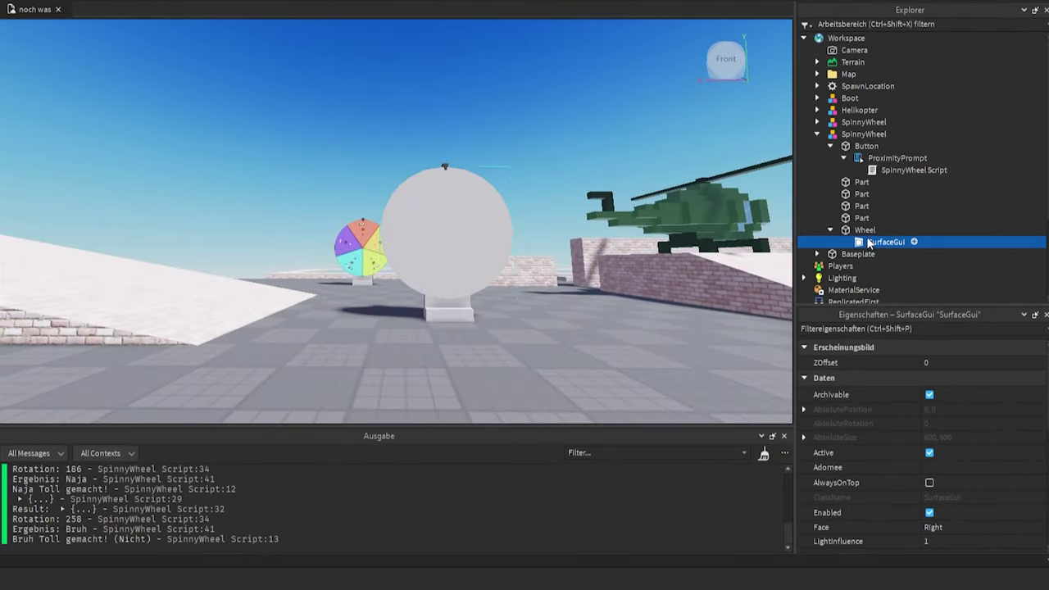
key(ctrl+z)
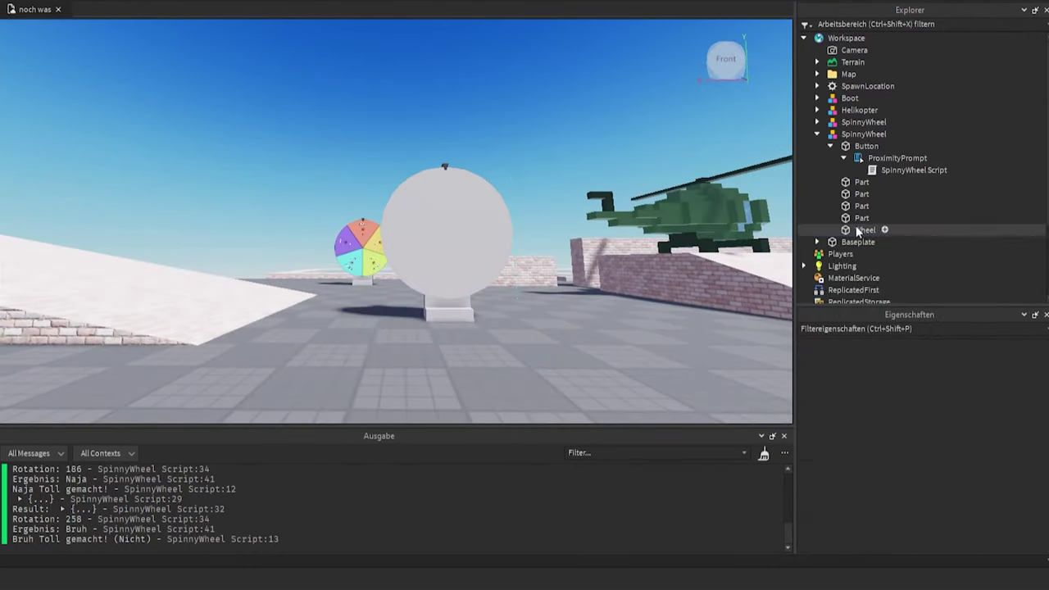
Enable the ScreenGui in StarterGui so its wheel layout displays, and select its Background image.
scroll(856, 252, down, 3)
click(842, 238)
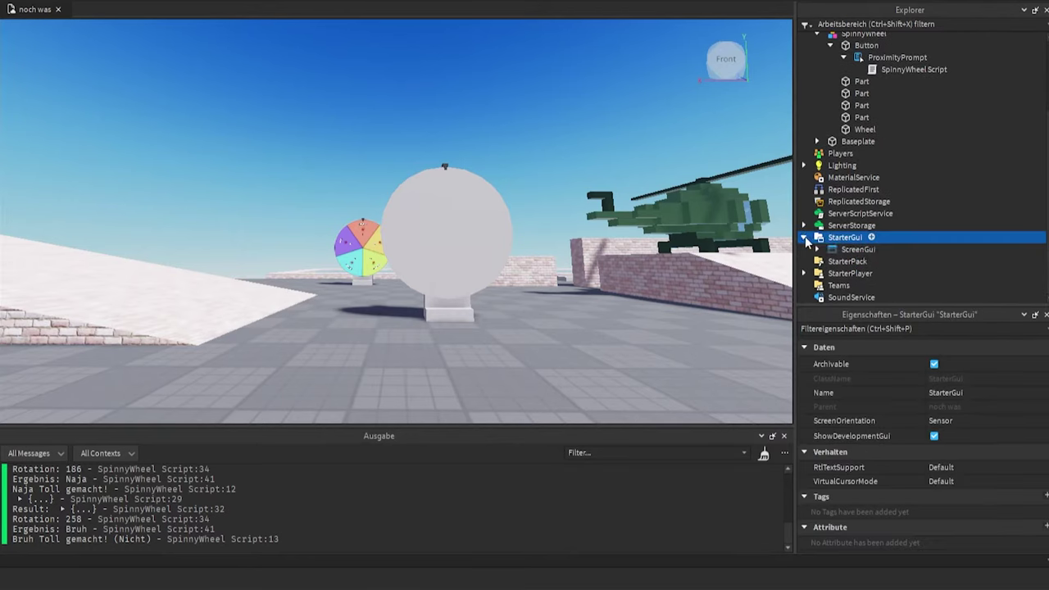
click(854, 250)
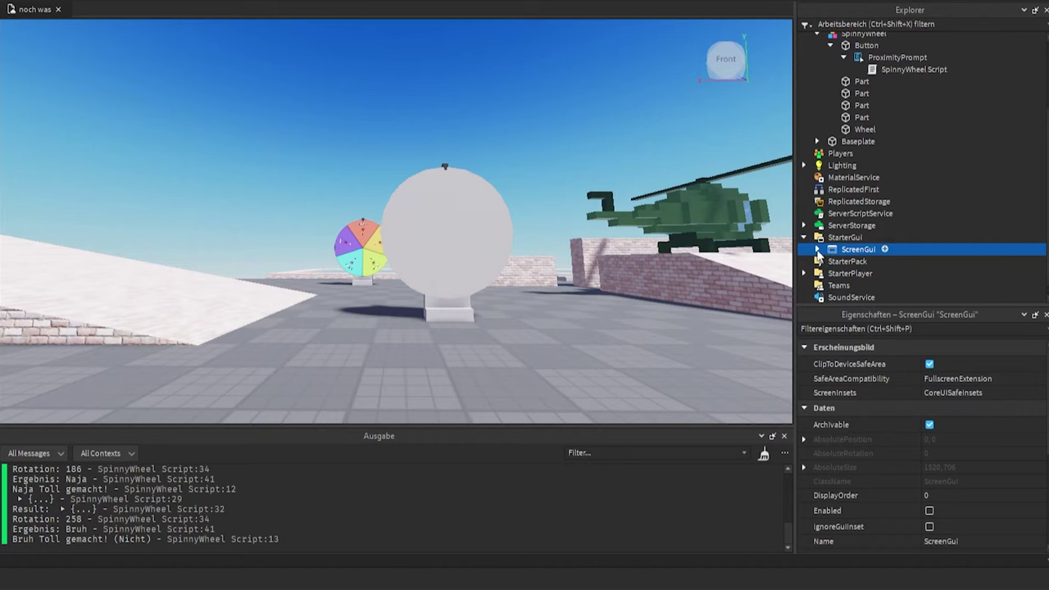
click(859, 262)
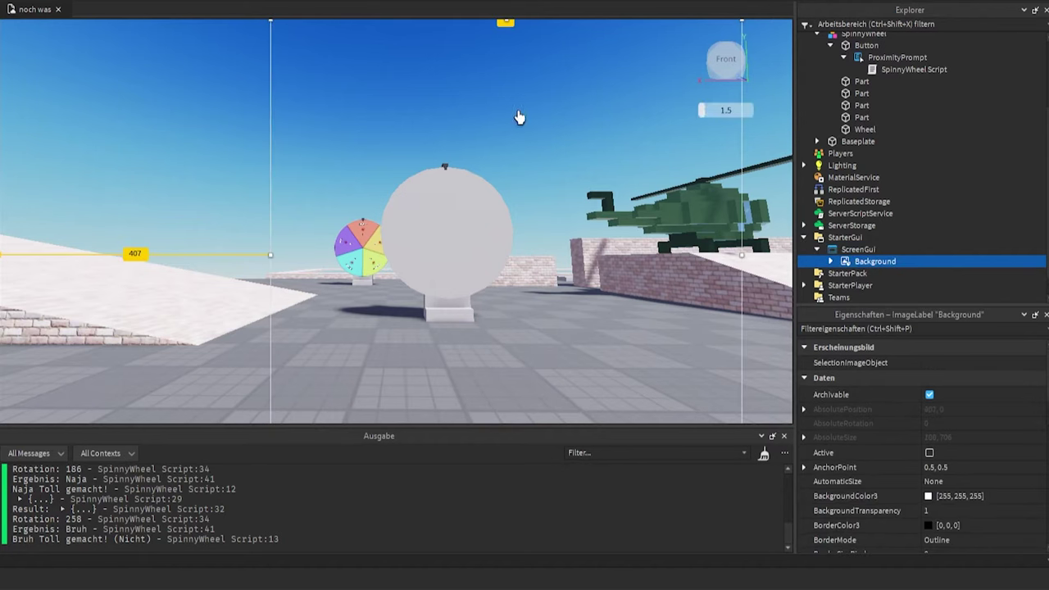
right_drag(373, 192, 386, 205)
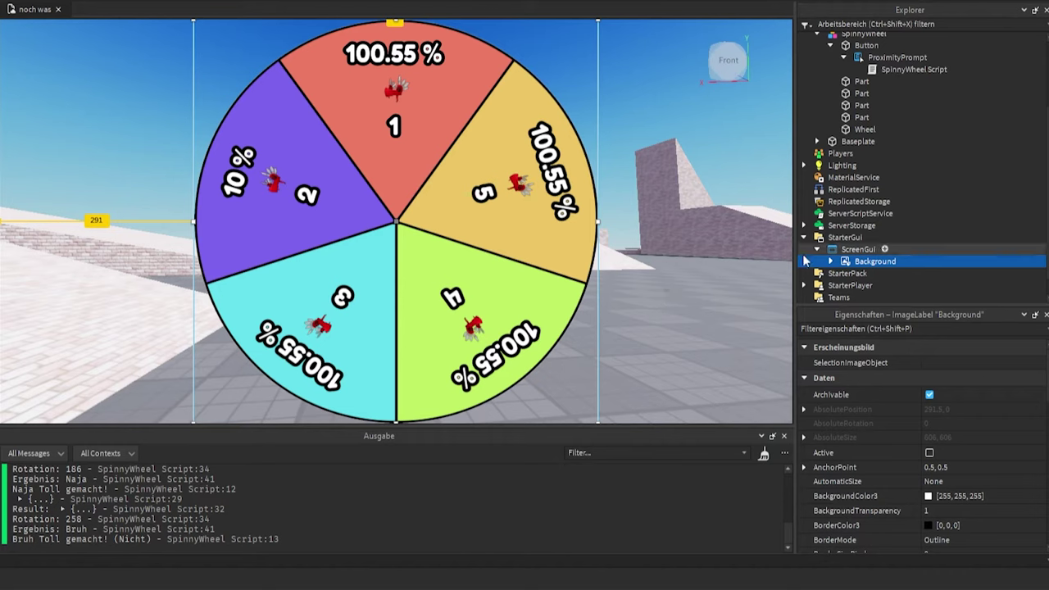
Examine the Background image's AnchorPoint, Position and Size properties.
scroll(855, 398, down, 3)
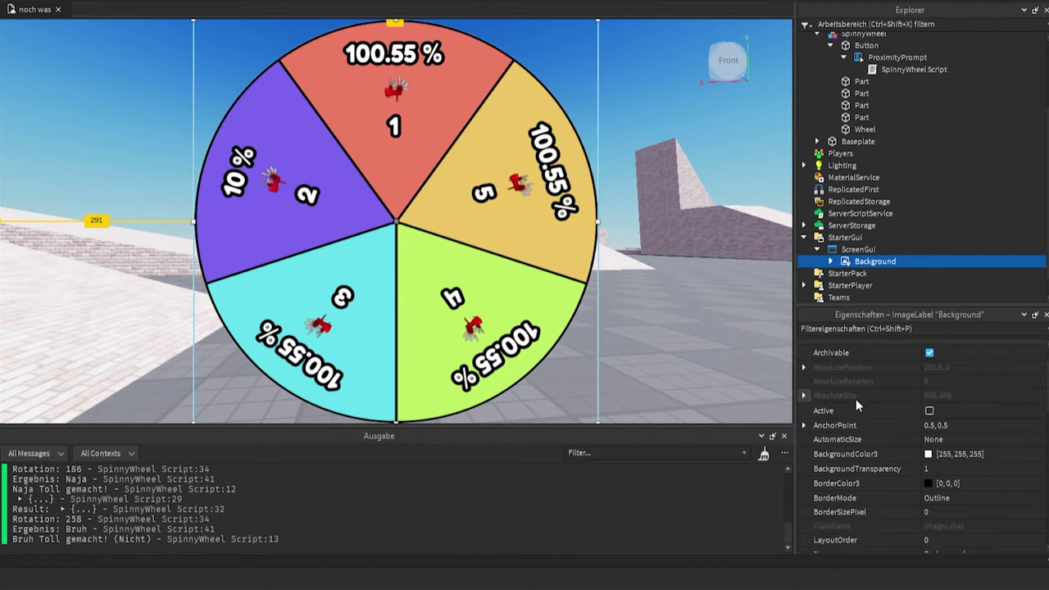
scroll(936, 444, up, 2)
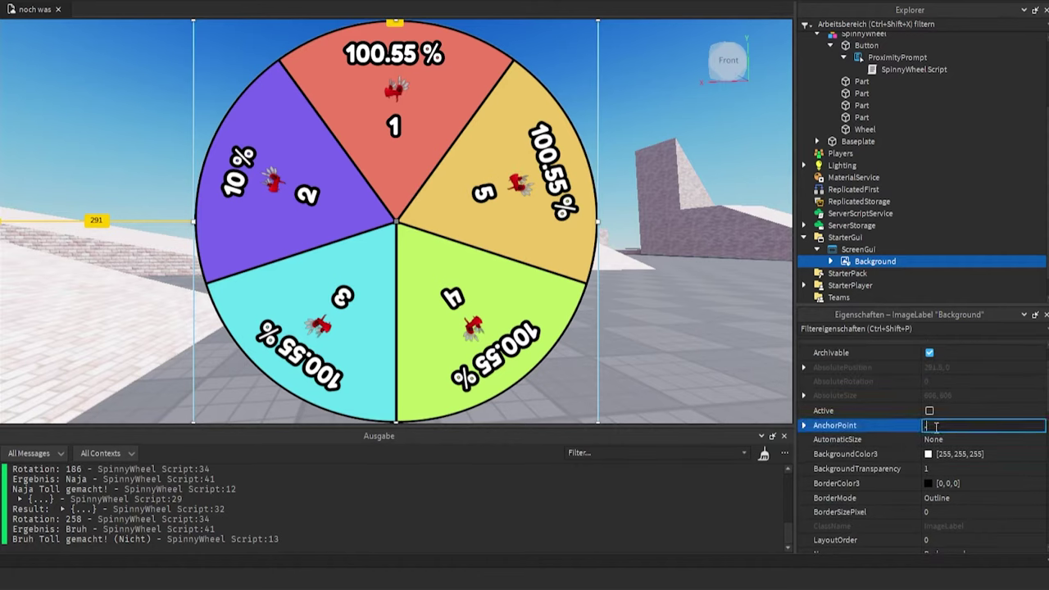
scroll(935, 475, down, 3)
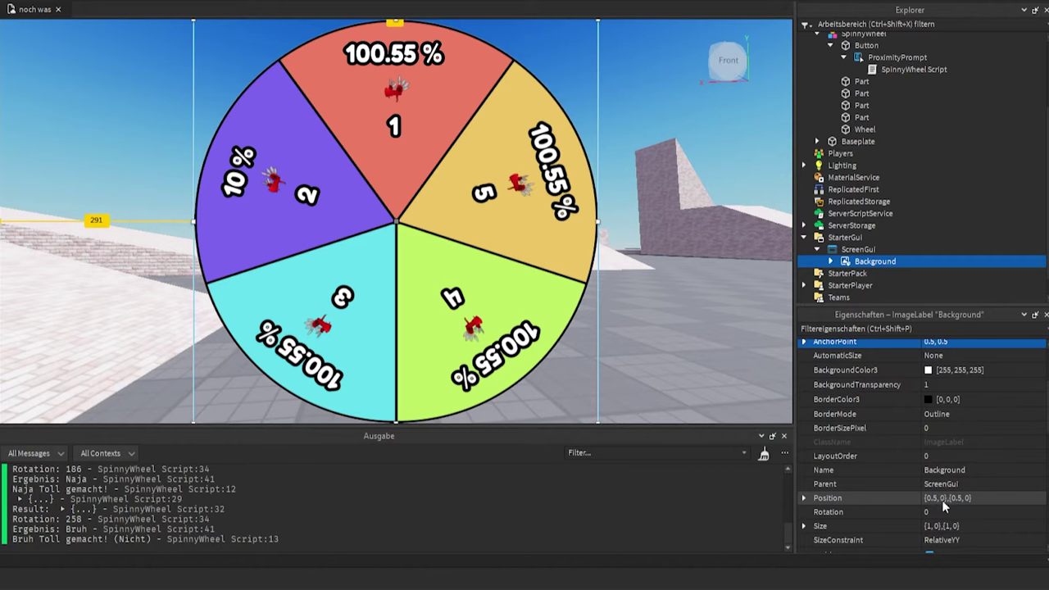
click(942, 498)
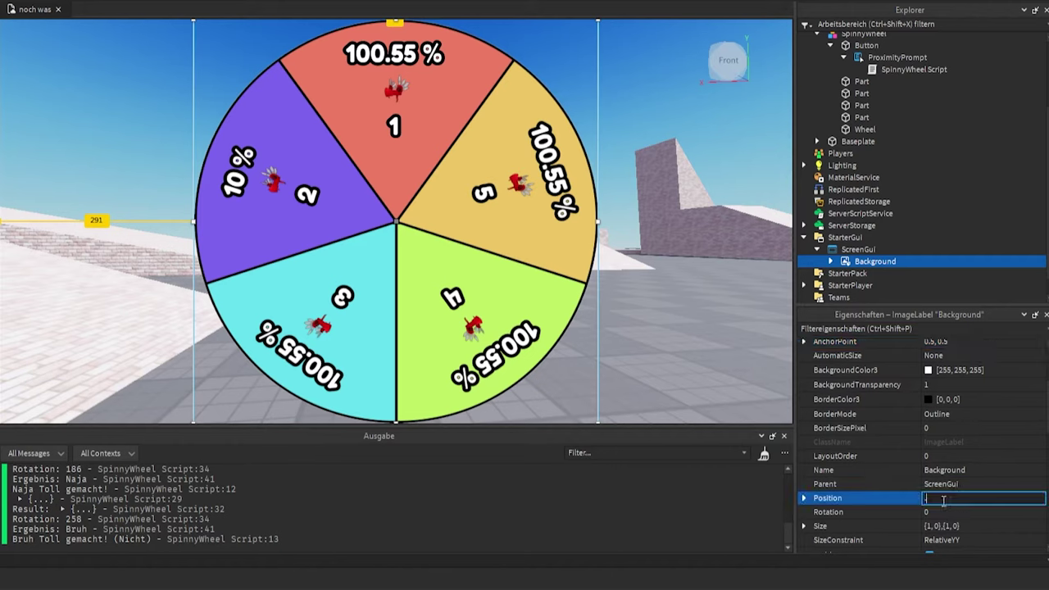
scroll(941, 499, down, 1)
click(942, 484)
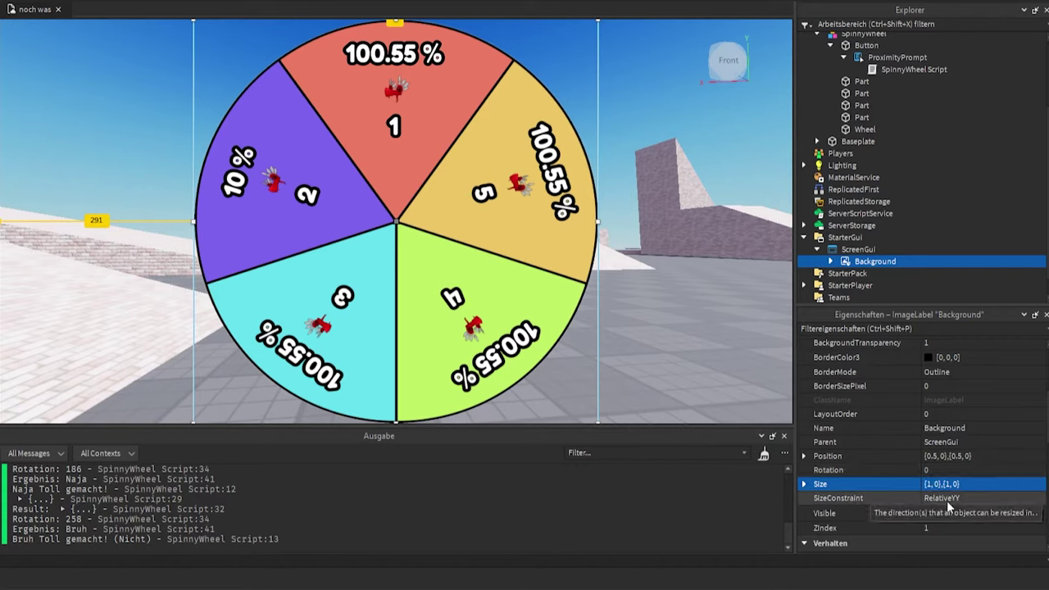
Try RelativeXY as the Background image's SizeConstraint, and restore it to RelativeYY.
click(943, 499)
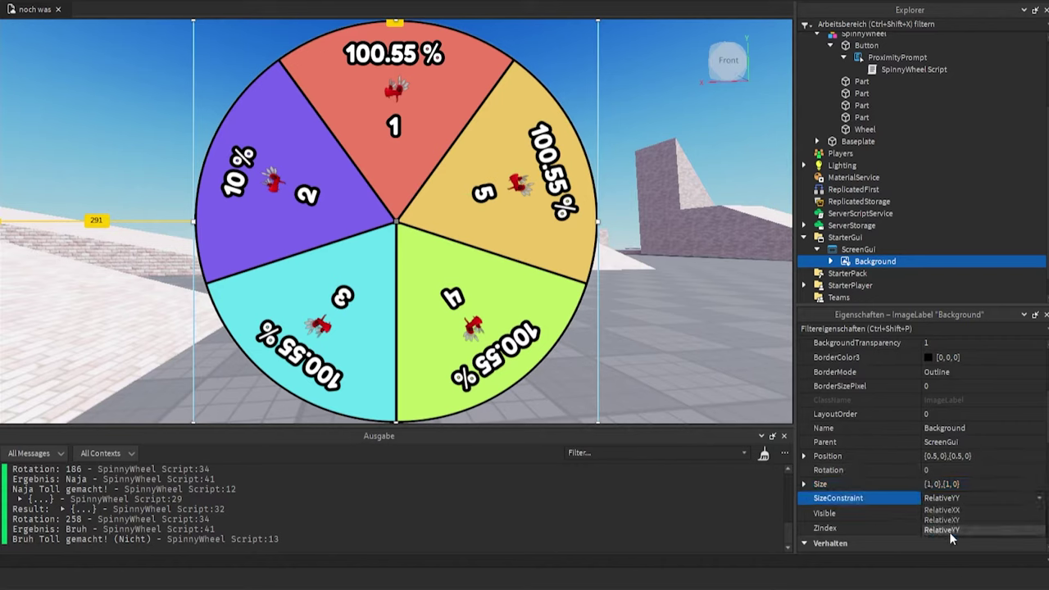
click(944, 520)
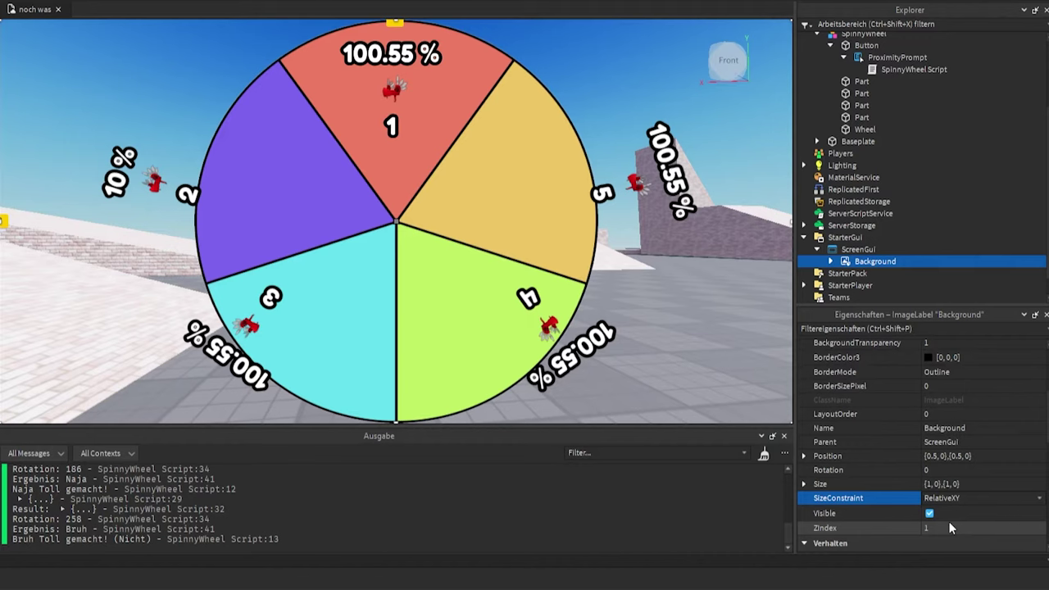
click(946, 499)
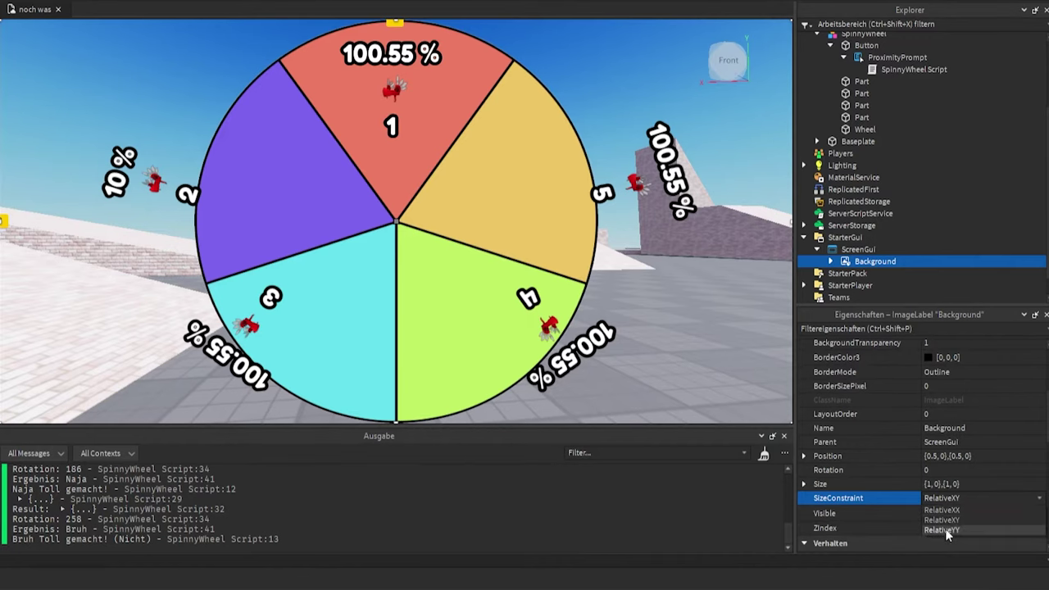
click(945, 528)
Expand the Background image's children and set frame 1's BackgroundTransparency to 0.
scroll(608, 330, down, 8)
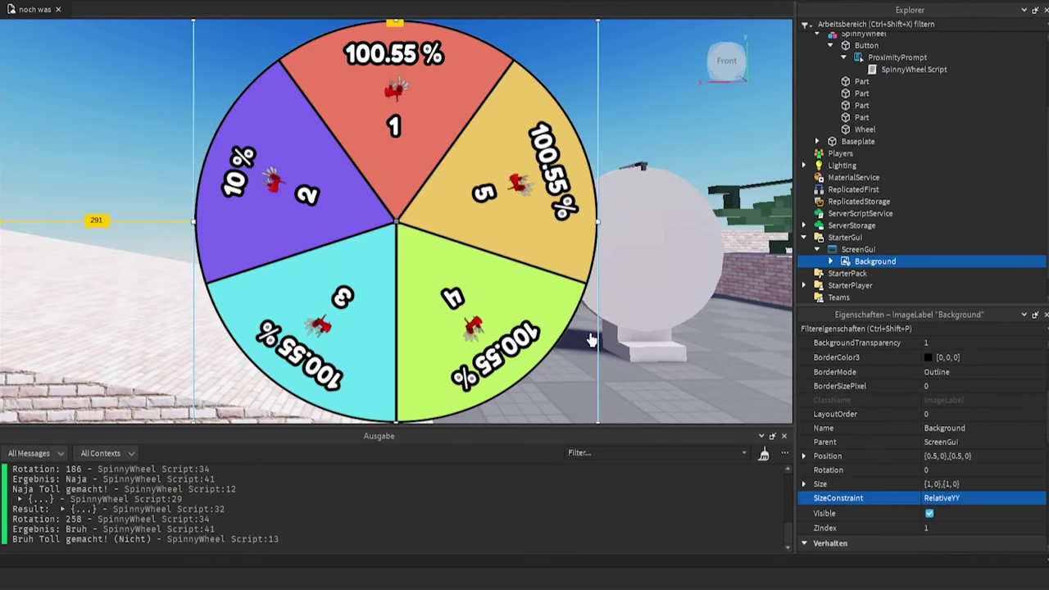
right_drag(743, 312, 743, 313)
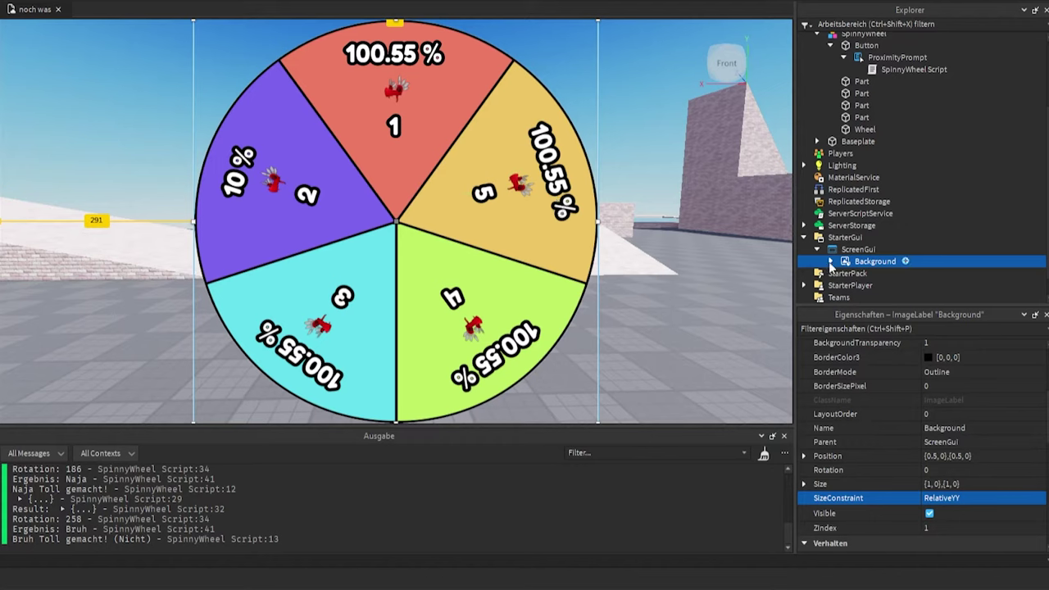
click(830, 262)
scroll(860, 267, down, 1)
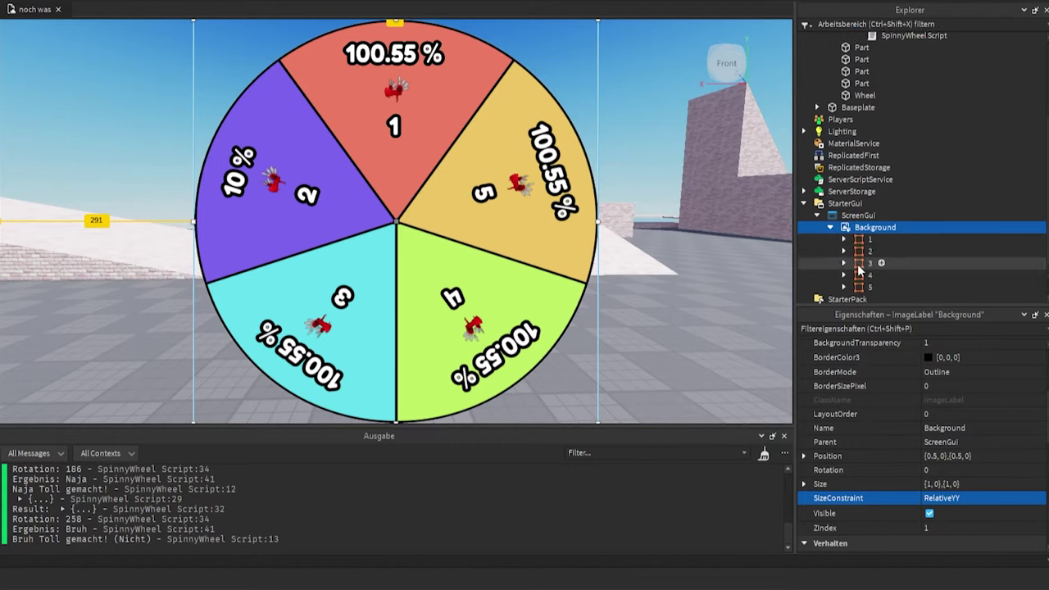
click(867, 241)
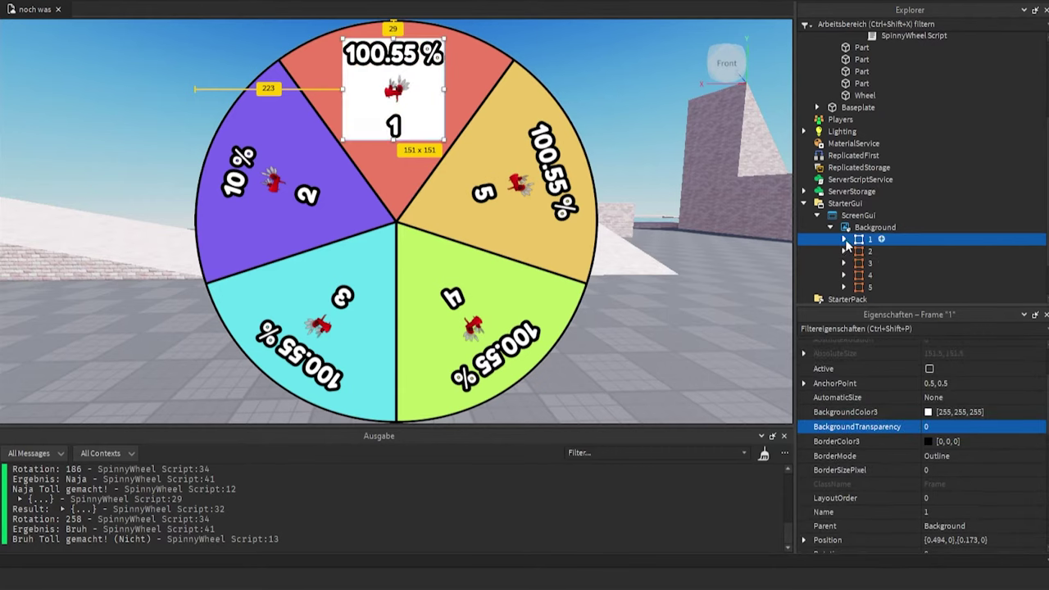
scroll(905, 441, down, 2)
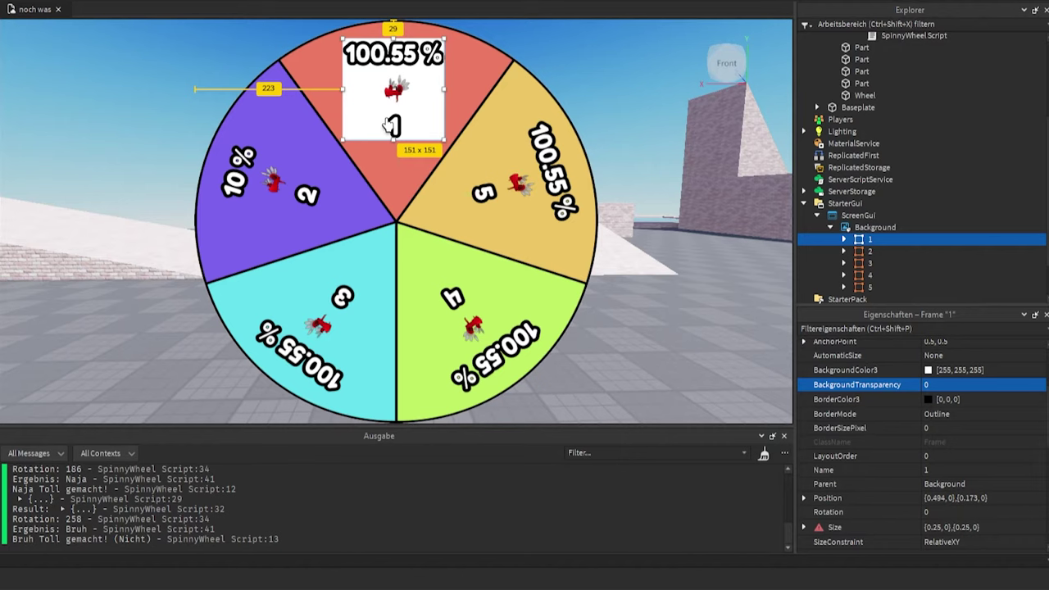
Expand frame 1 and inspect its Image, Name and Wahrscheinlichkeit elements one by one.
click(843, 238)
click(890, 232)
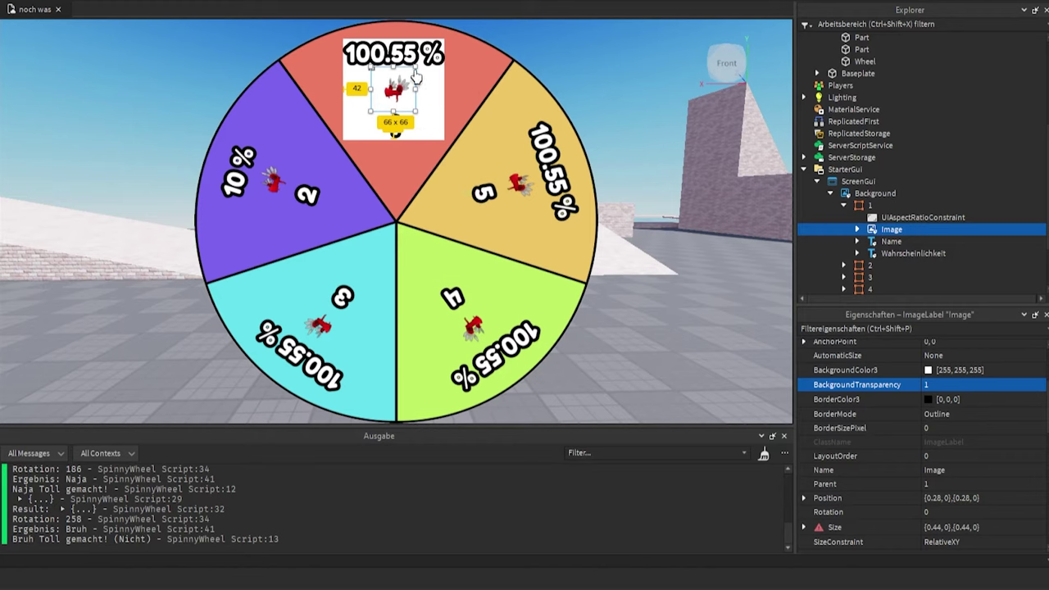
click(891, 241)
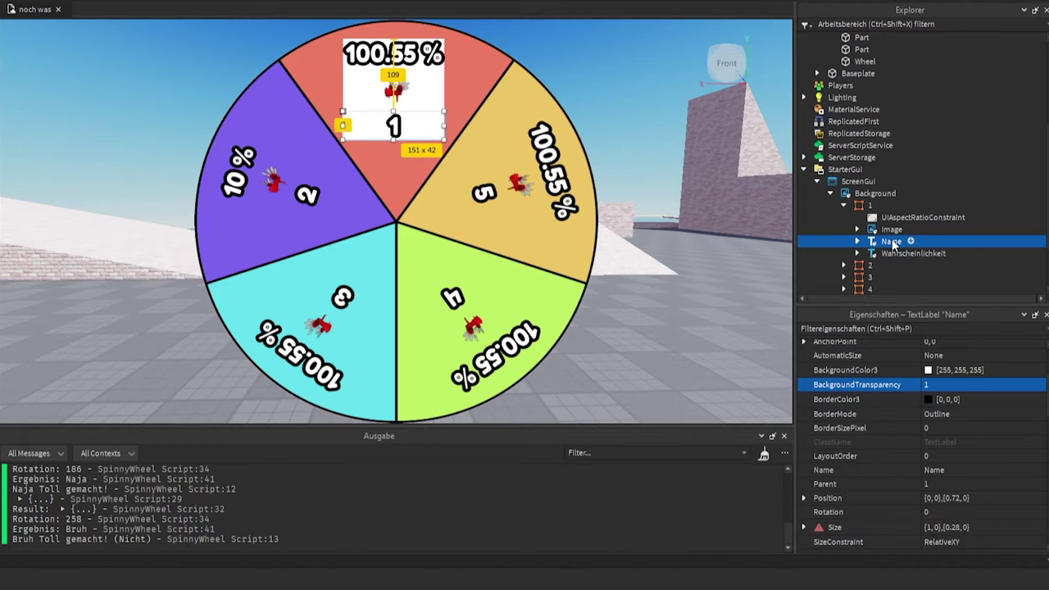
click(886, 254)
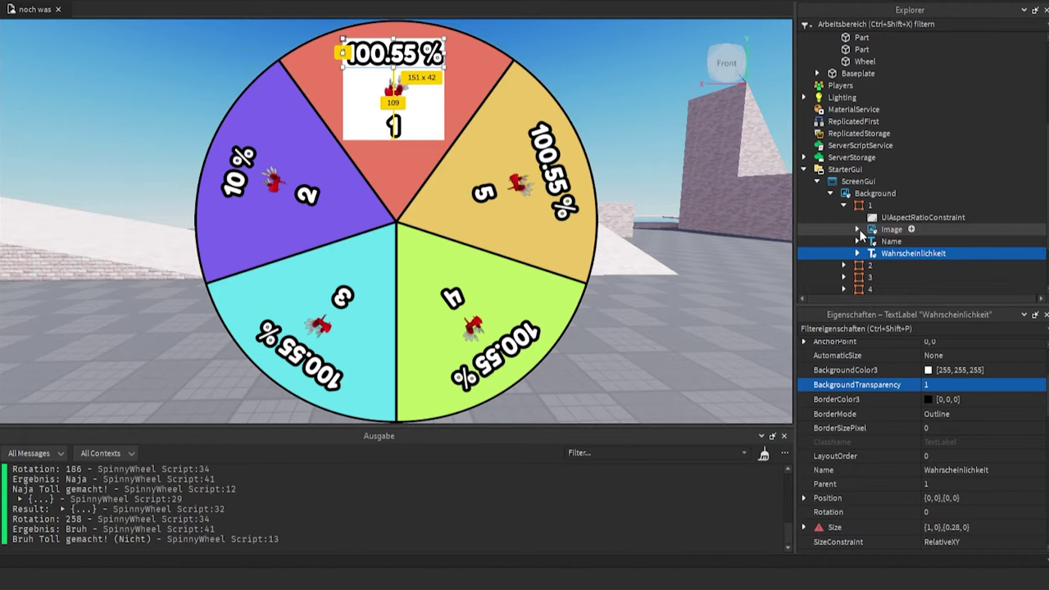
Expand frame 1's Name label and examine the Thickness property of its UIStroke.
click(850, 241)
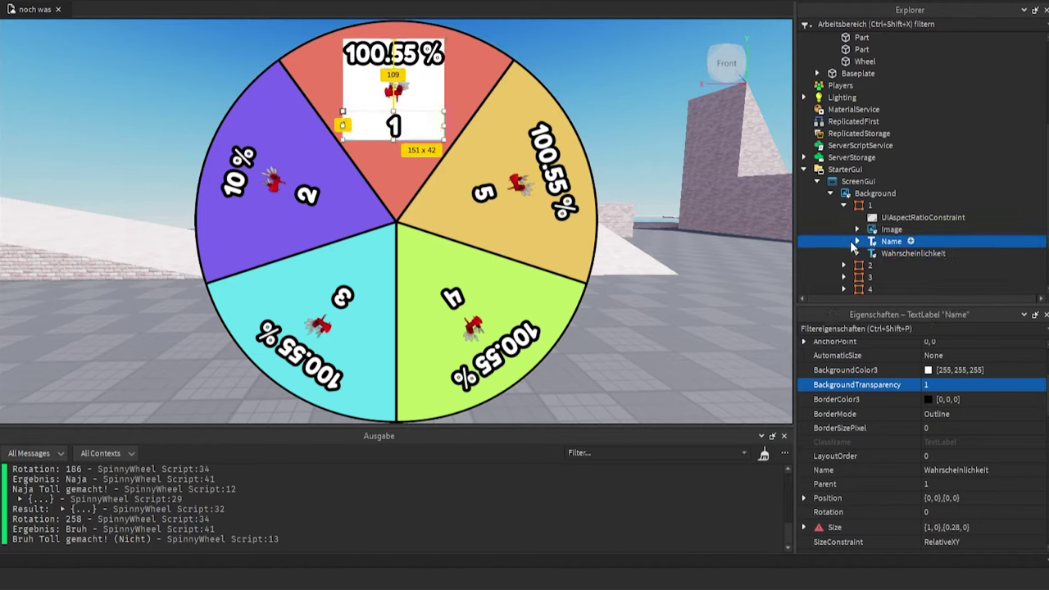
click(858, 240)
click(893, 266)
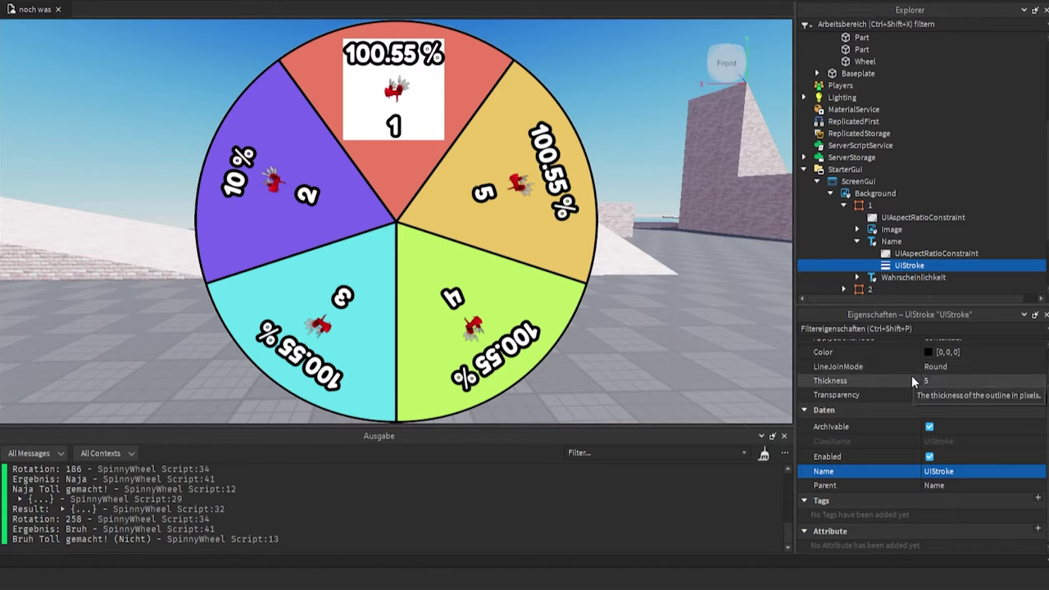
key(s)
right_drag(665, 265, 649, 260)
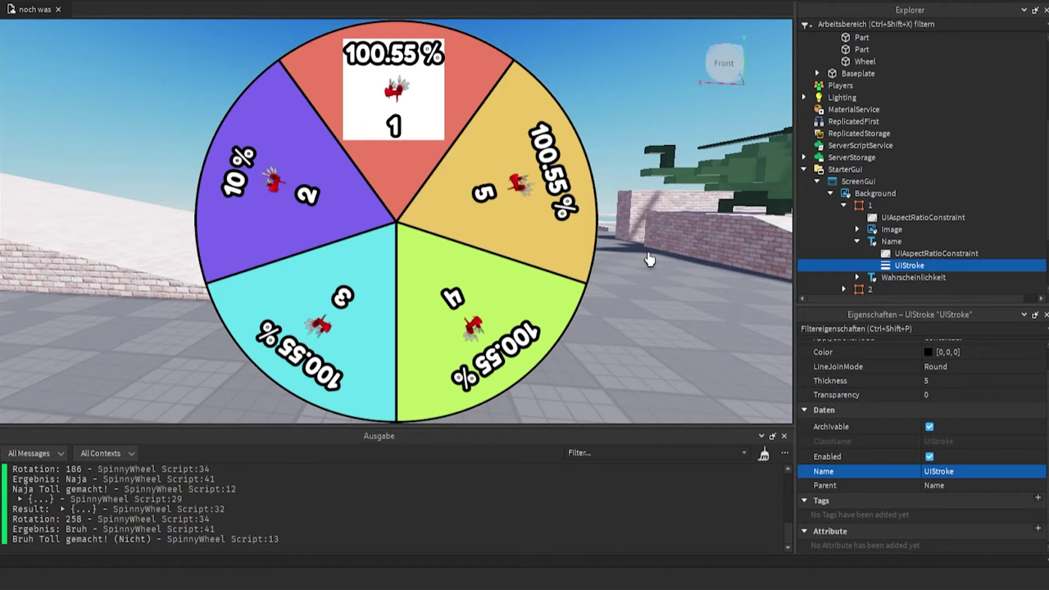
Collapse frame 1 and examine the Background image's Image property, highlighting the asset ID in its URL.
double_click(862, 205)
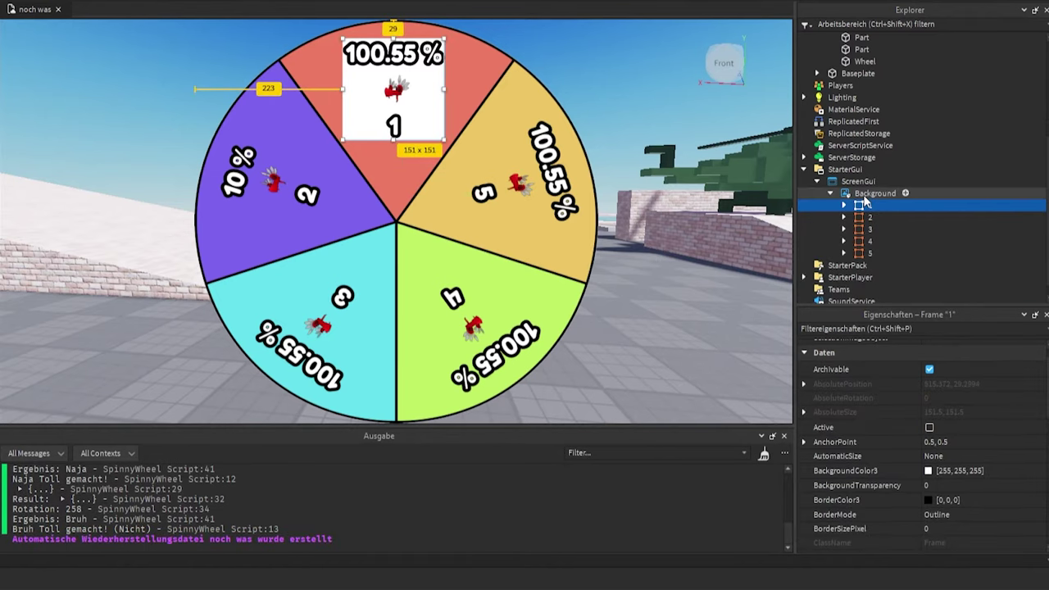
click(864, 197)
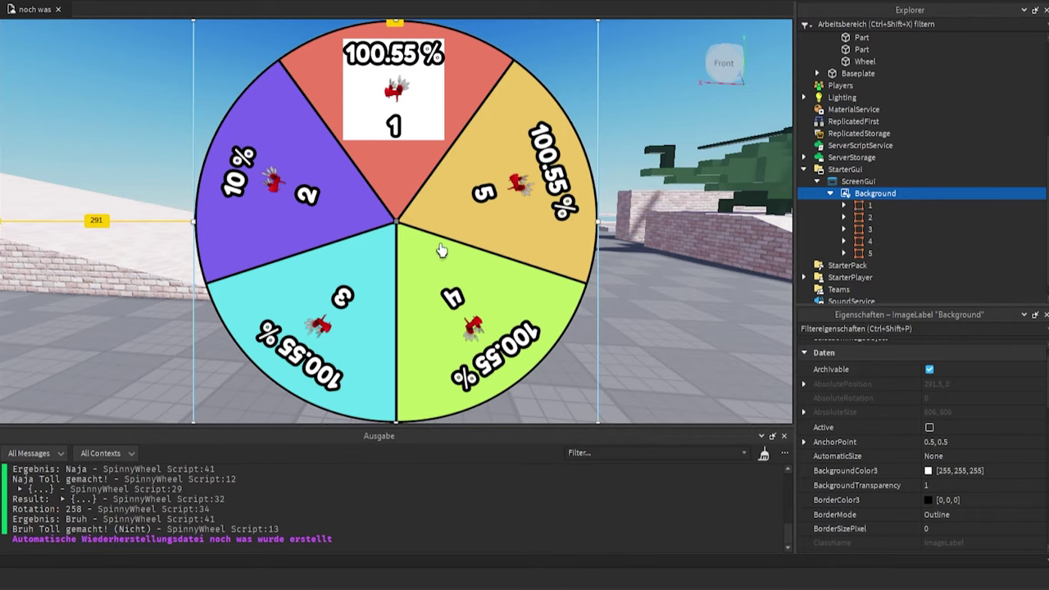
scroll(868, 383, down, 10)
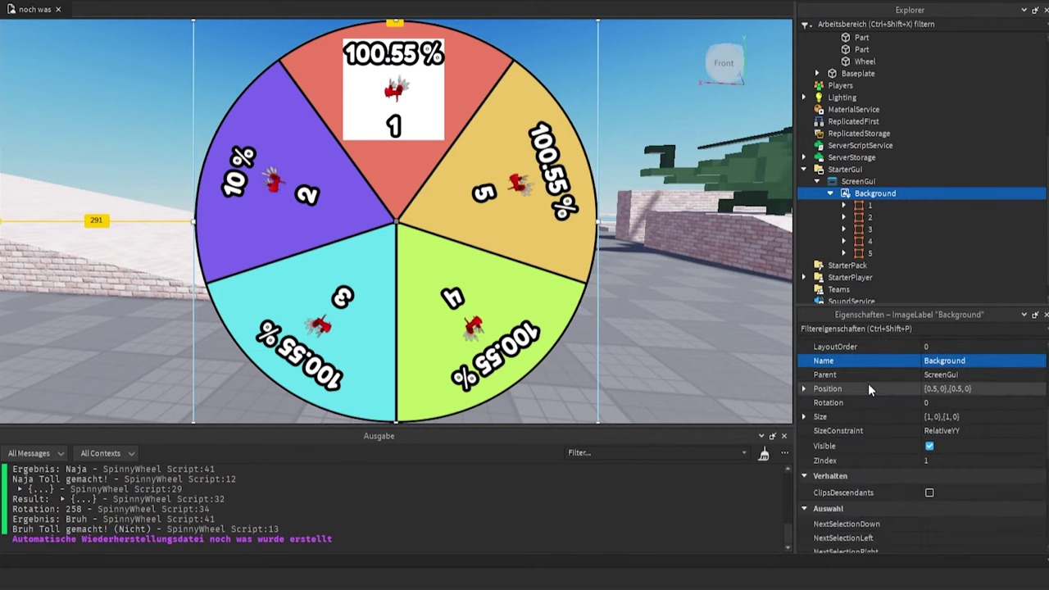
scroll(866, 381, down, 3)
click(942, 433)
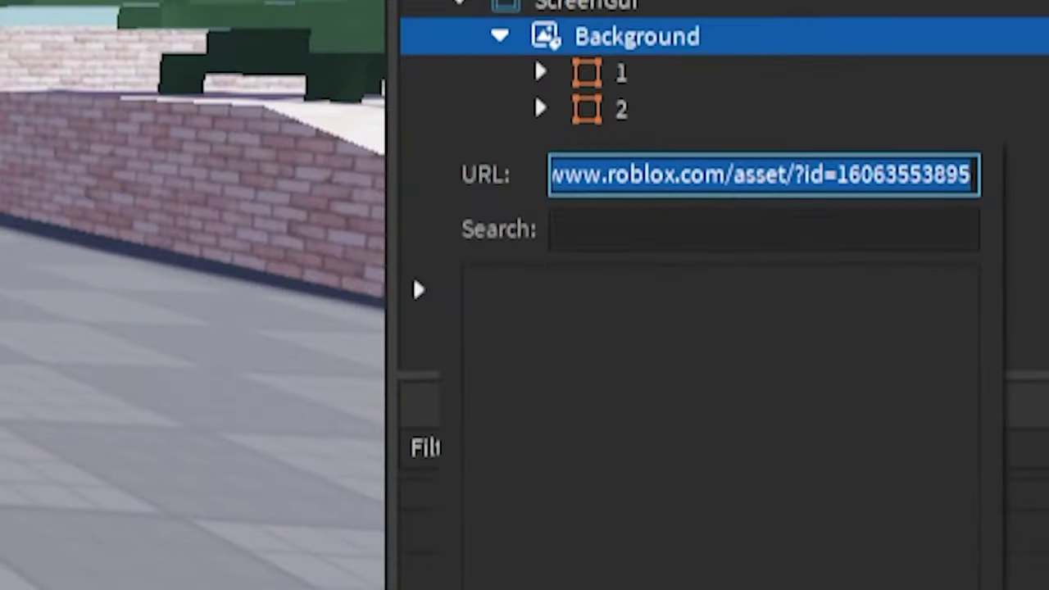
drag(837, 176, 991, 187)
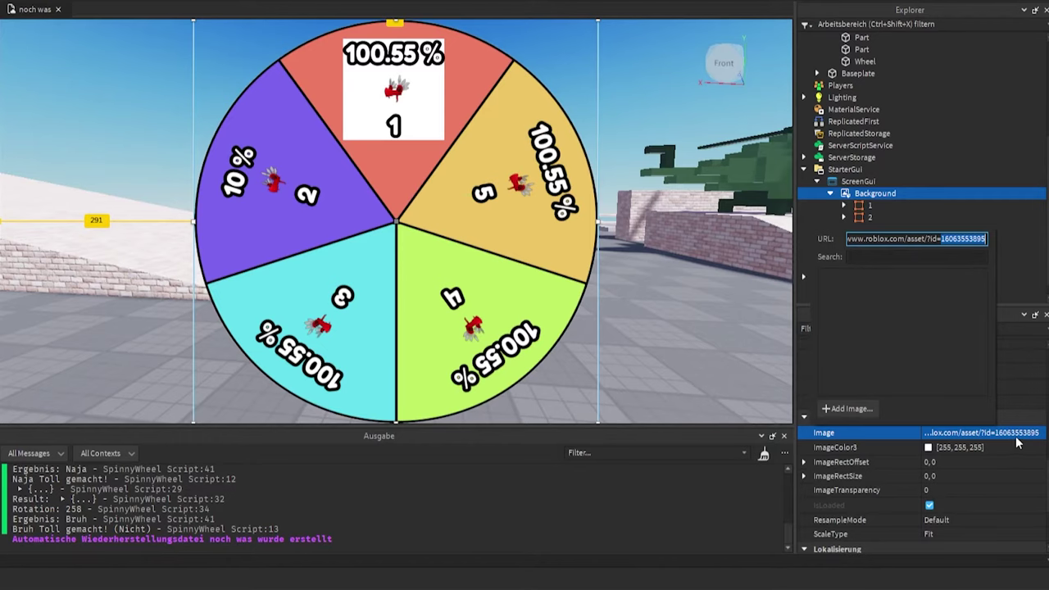
key(ctrl+a)
right_drag(712, 361, 708, 355)
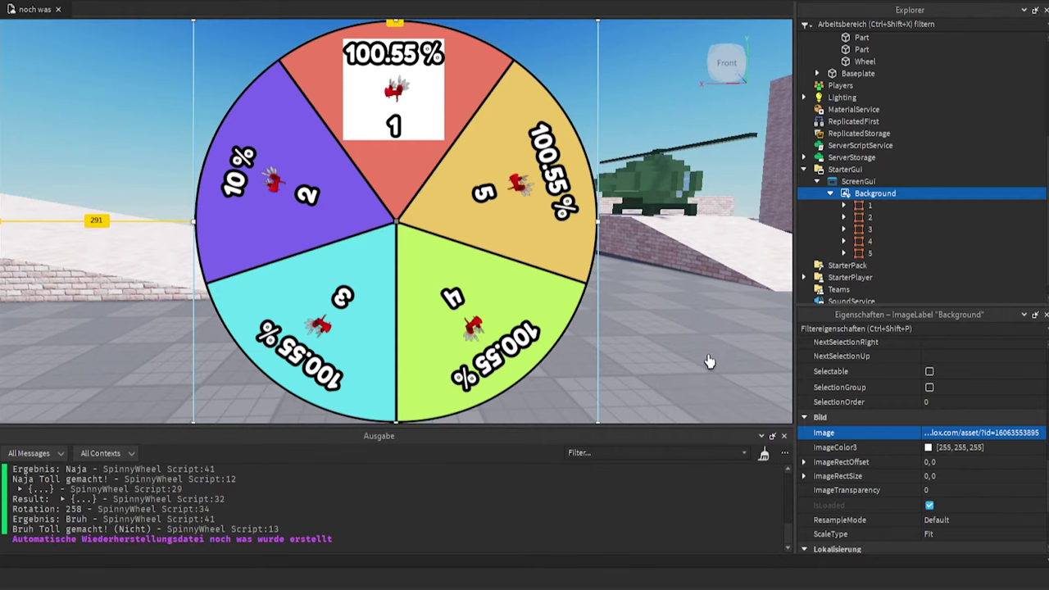
Duplicate frame 1, place the copy on the purple segment and set its Rotation to -72.
click(856, 205)
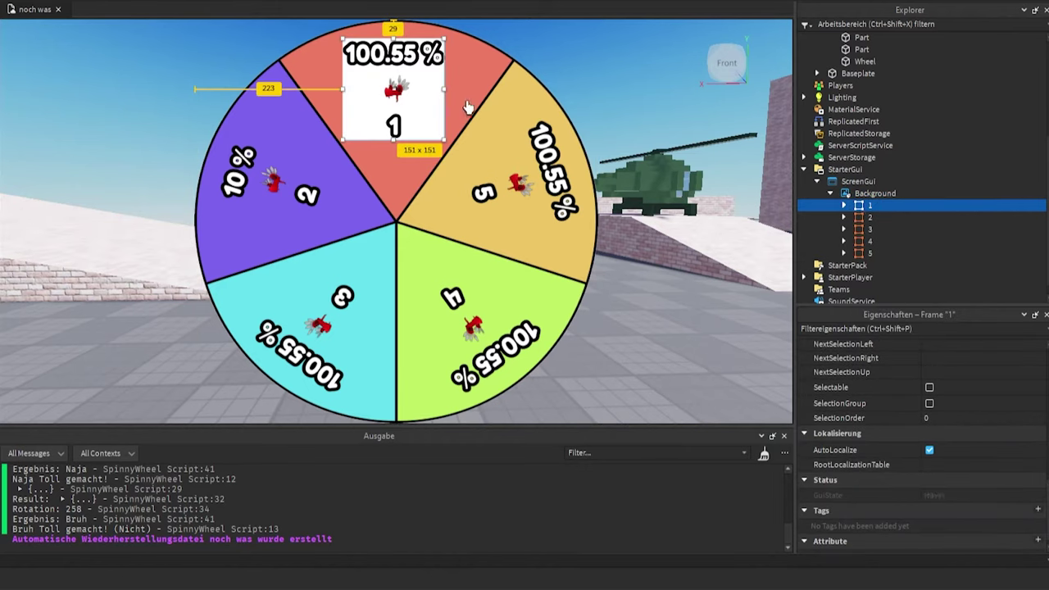
key(ctrl+d)
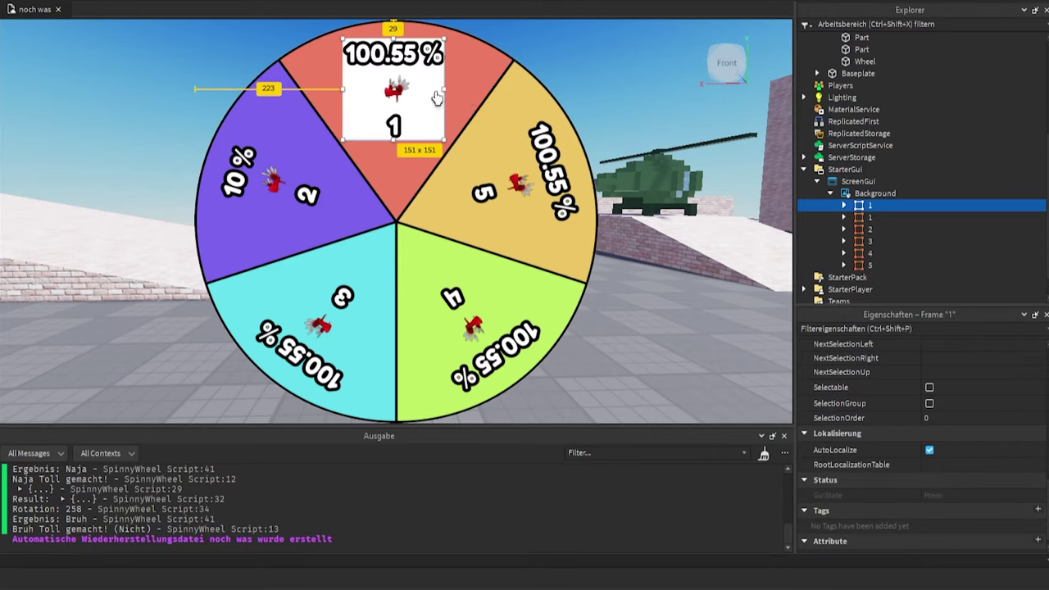
drag(437, 90, 325, 194)
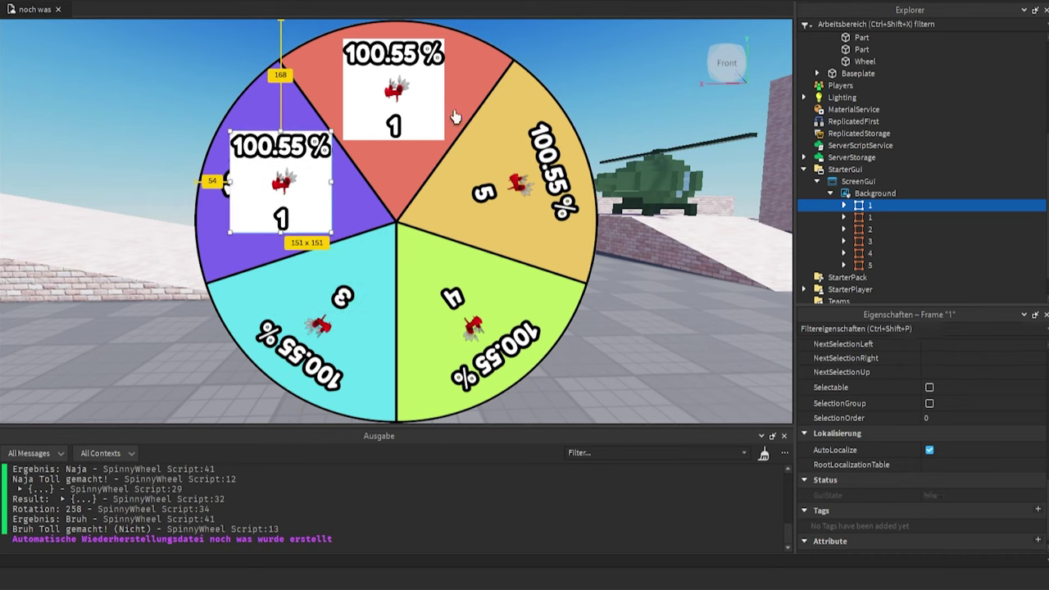
scroll(853, 394, up, 8)
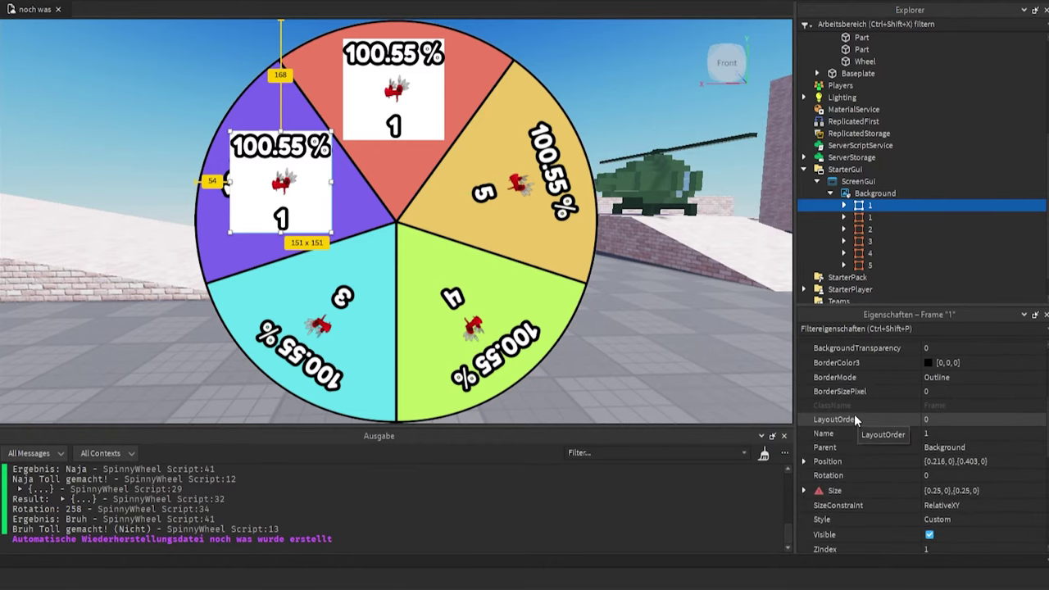
click(939, 475)
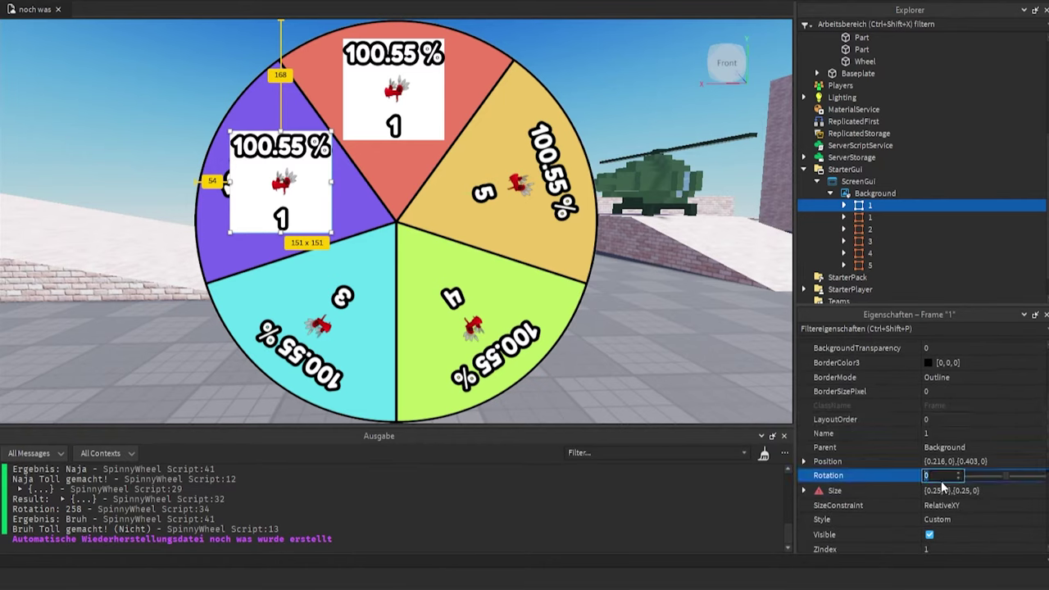
text(-72)
key(Return)
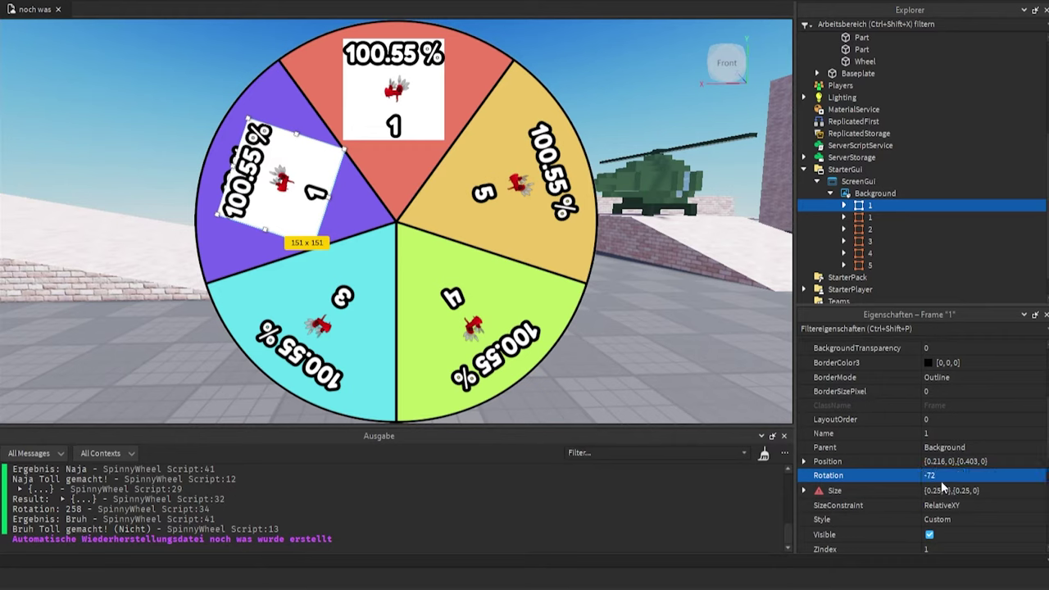
Try the frame copy on the turquoise segment with Rotation -144, and move it towards the yellow segment.
mouse_move(308, 149)
mouse_down()
mouse_move(294, 135)
mouse_move(303, 156)
mouse_up()
click(939, 476)
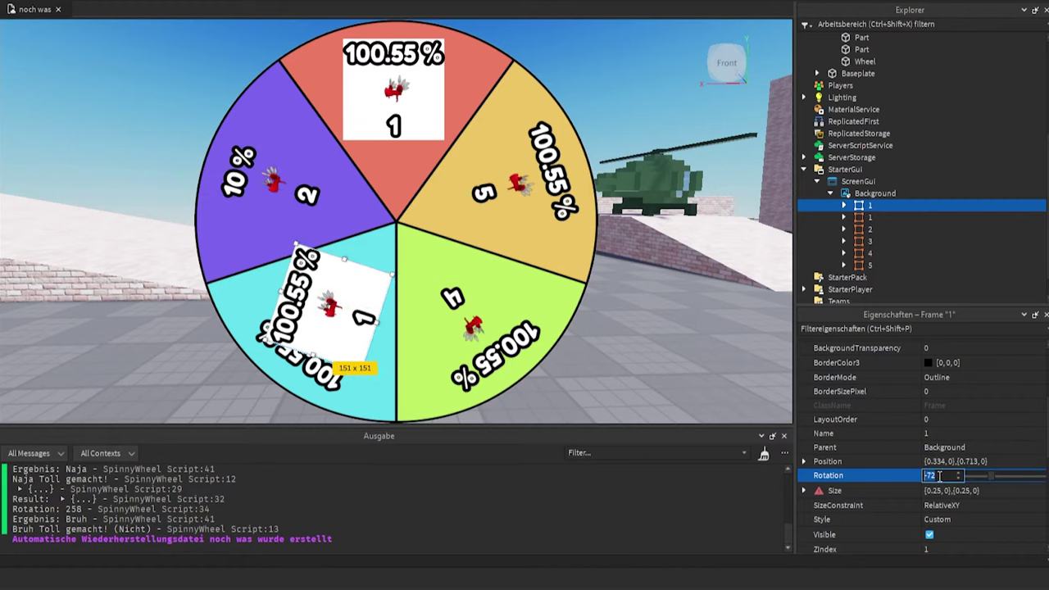
text(-)
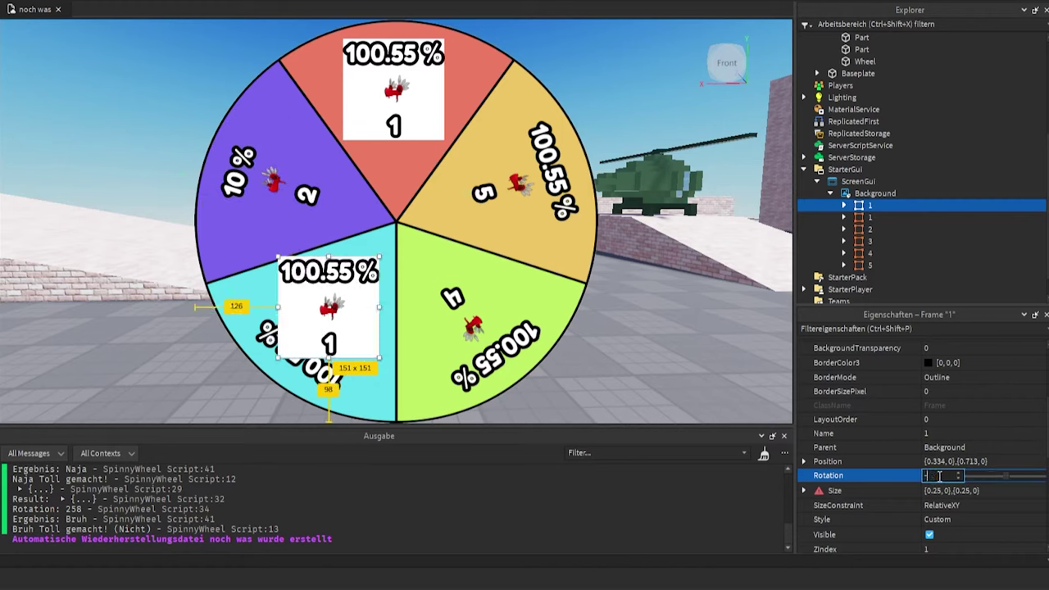
text(144)
key(Return)
drag(308, 277, 299, 304)
click(293, 300)
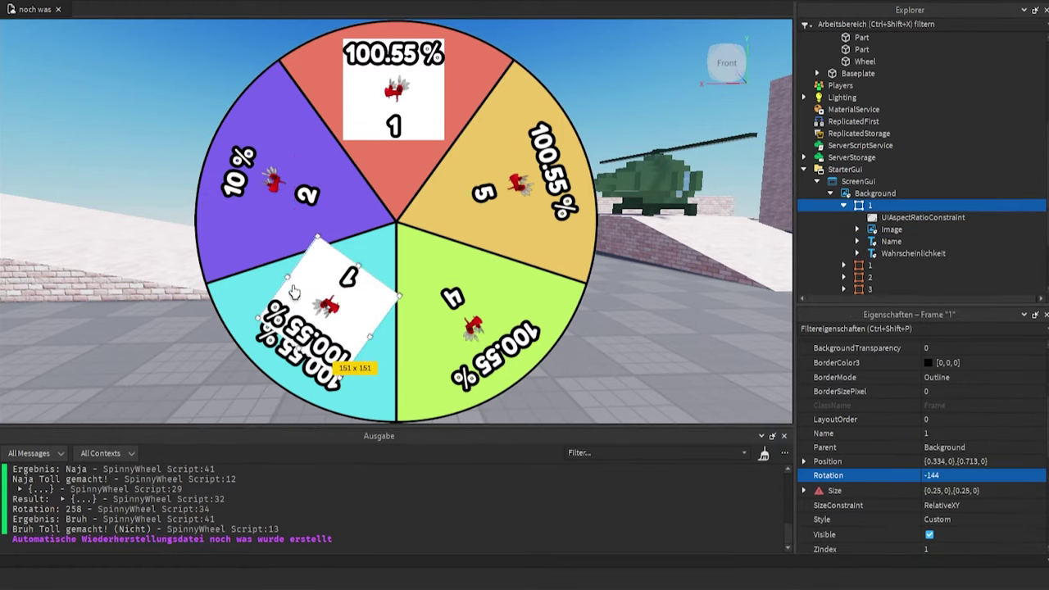
drag(288, 288, 484, 147)
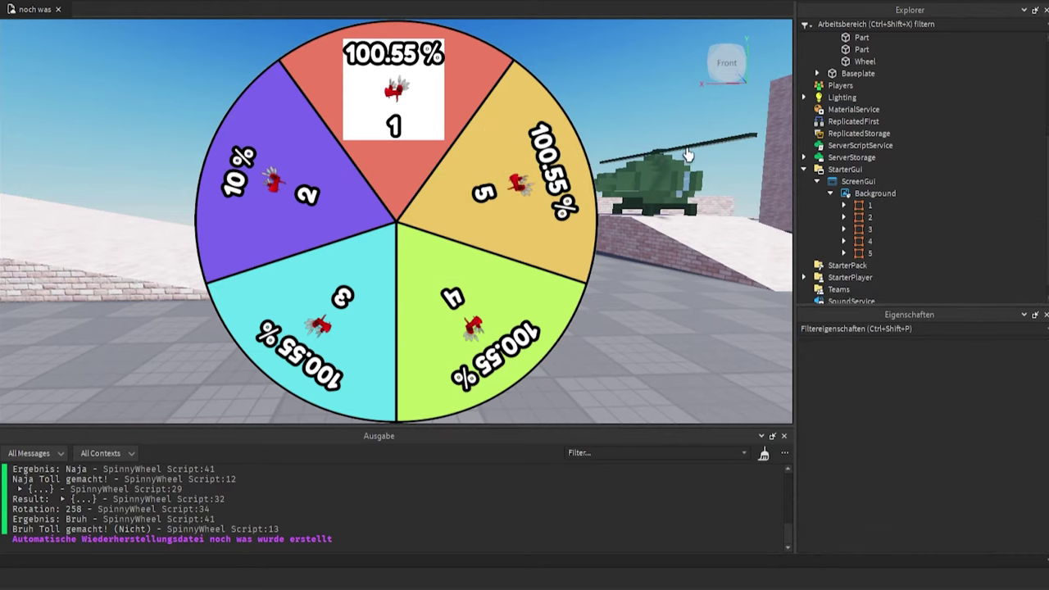
Set frame 1's BackgroundTransparency to 1.
click(863, 205)
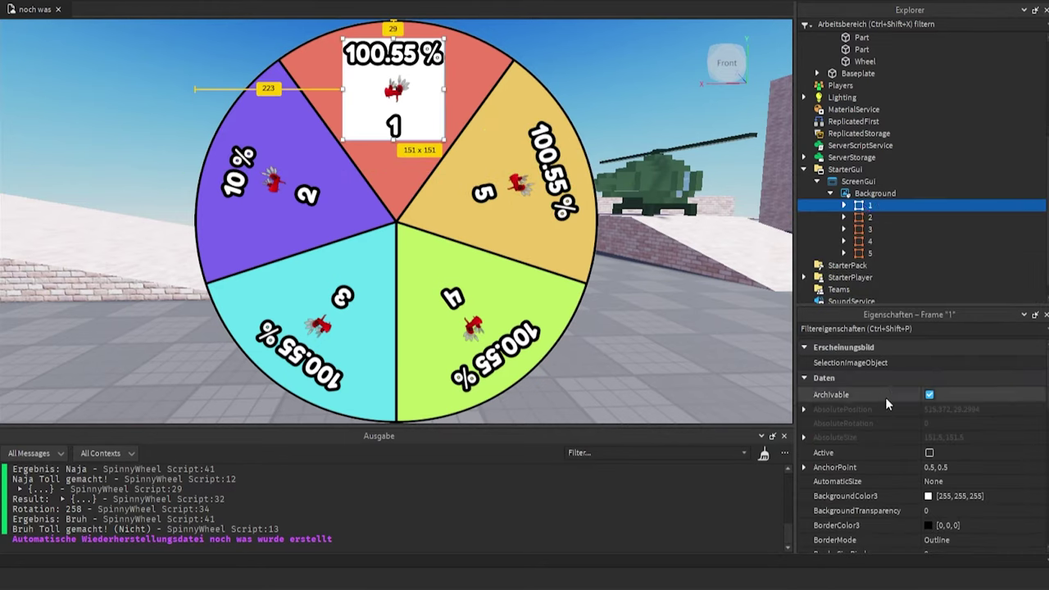
click(939, 509)
text(1)
key(Return)
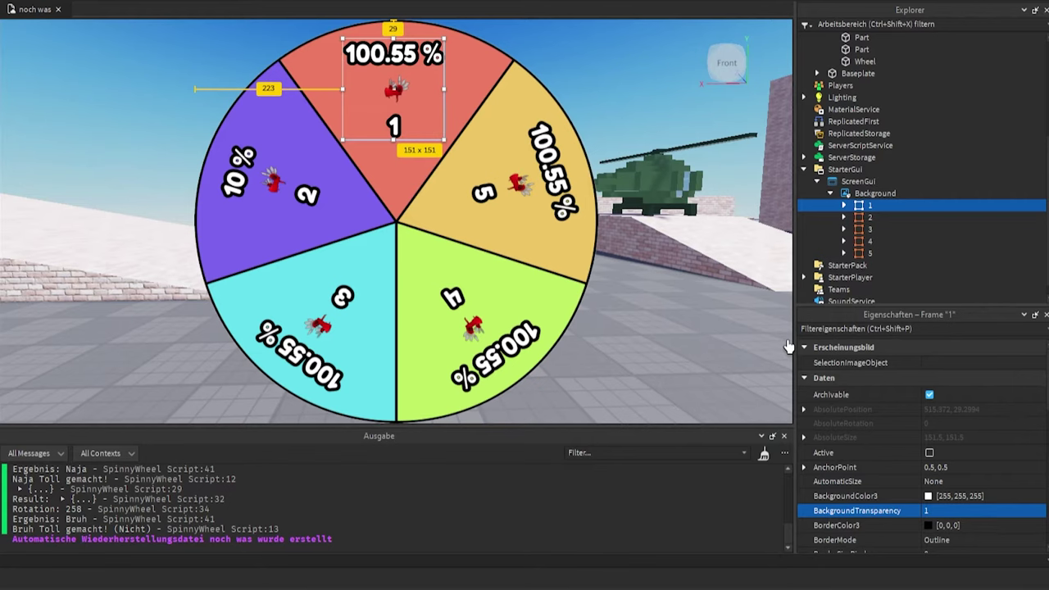
Collapse the Background image and expand its whole hierarchy, including the contents of every numbered frame.
right_drag(690, 339, 691, 339)
click(831, 193)
click(854, 225)
click(856, 238)
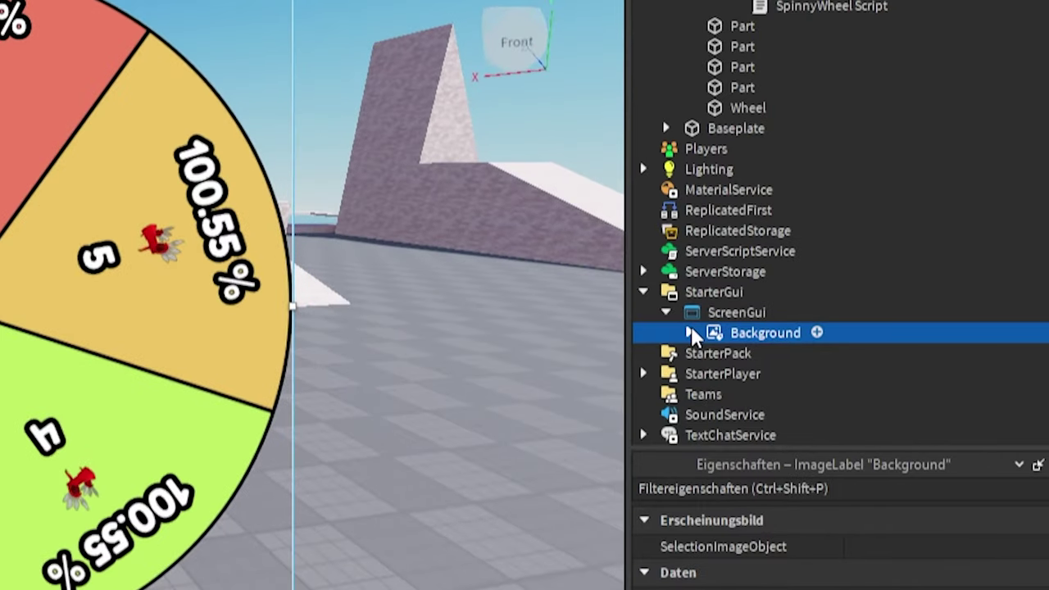
click(690, 331)
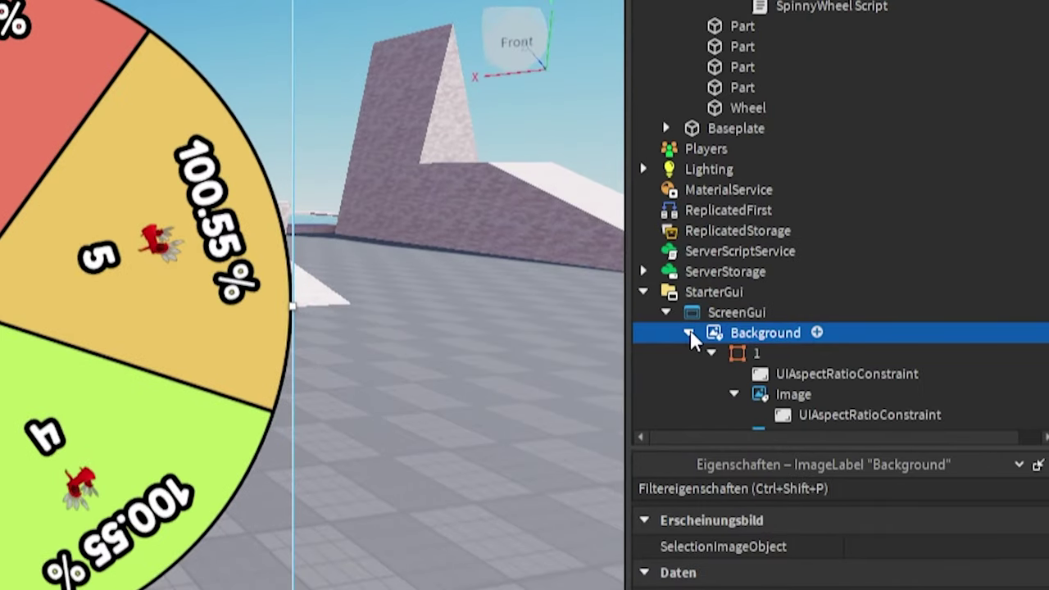
click(741, 351)
click(744, 328)
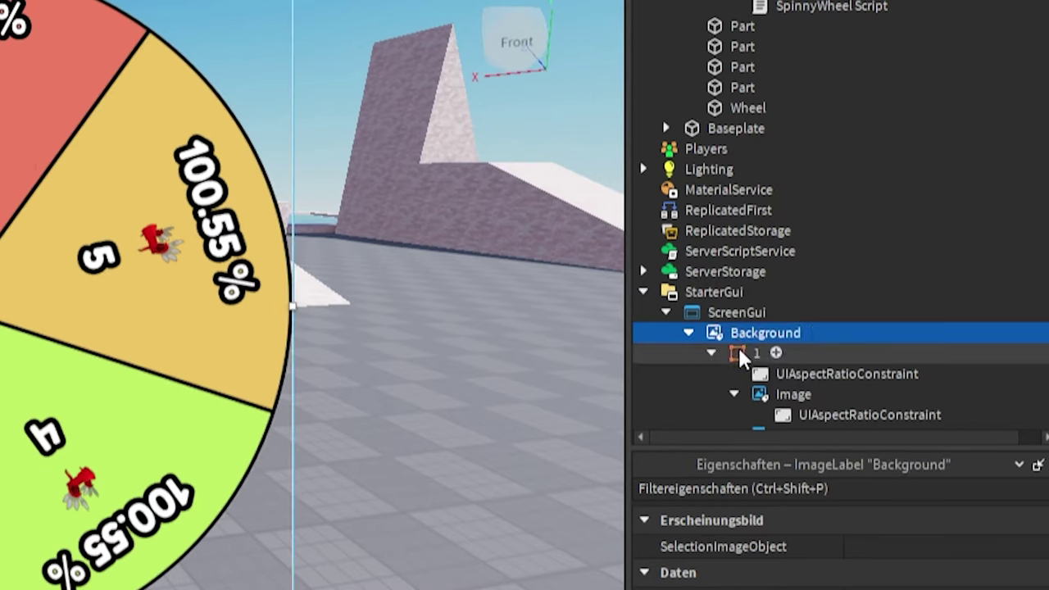
Select all elements from frame 1 through the last UIStroke inside frame 5.
click(738, 350)
scroll(749, 327, down, 6)
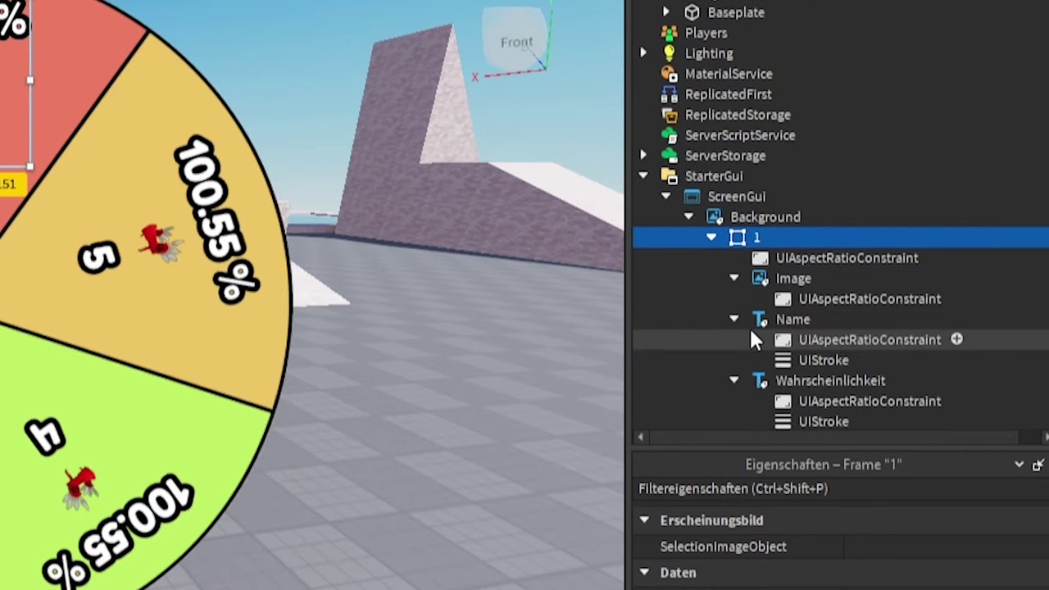
scroll(740, 322, down, 6)
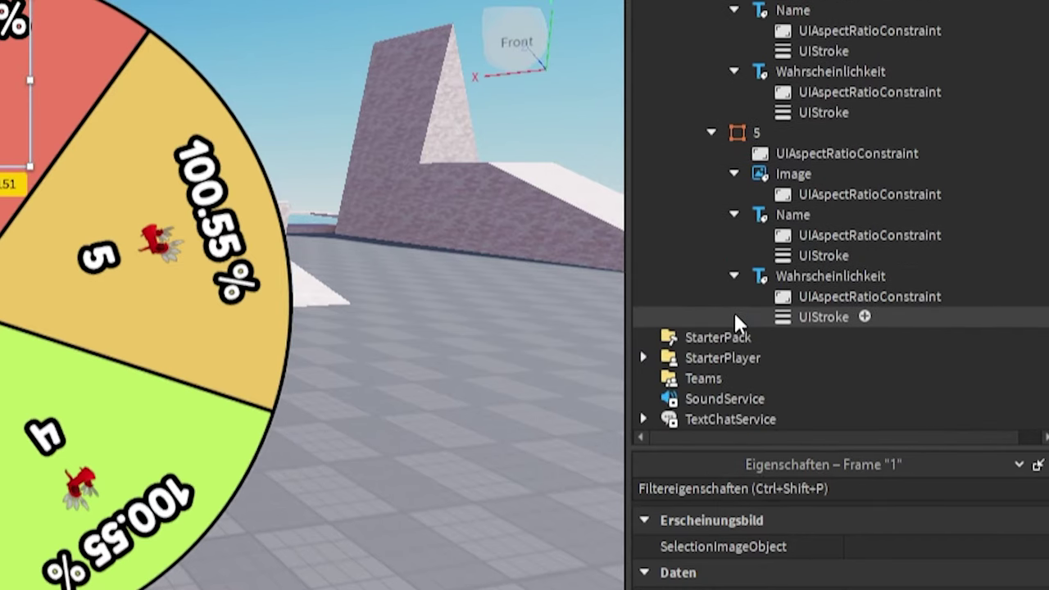
shift+click(802, 315)
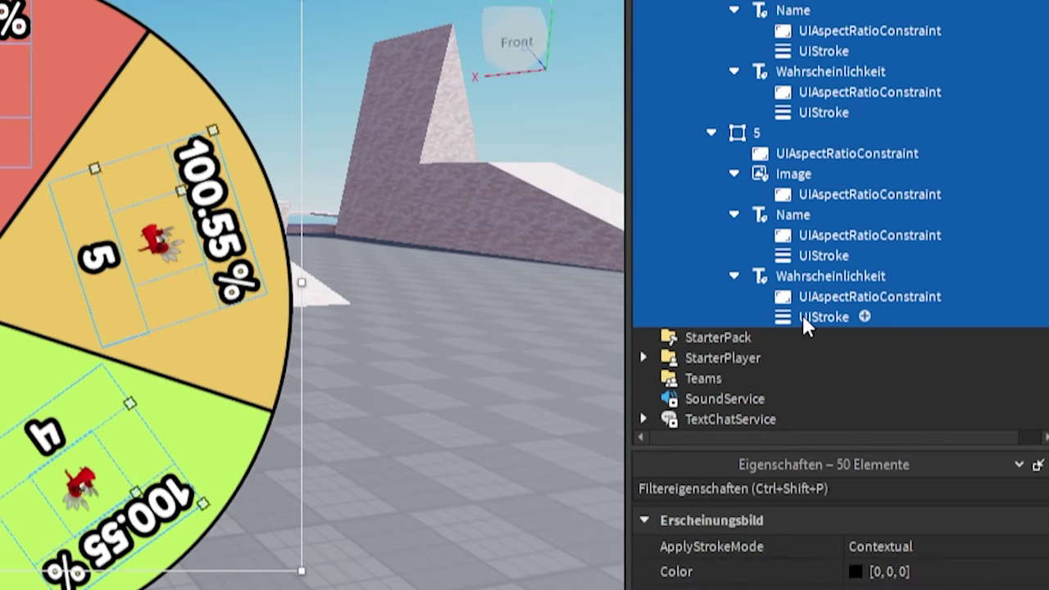
scroll(806, 313, up, 14)
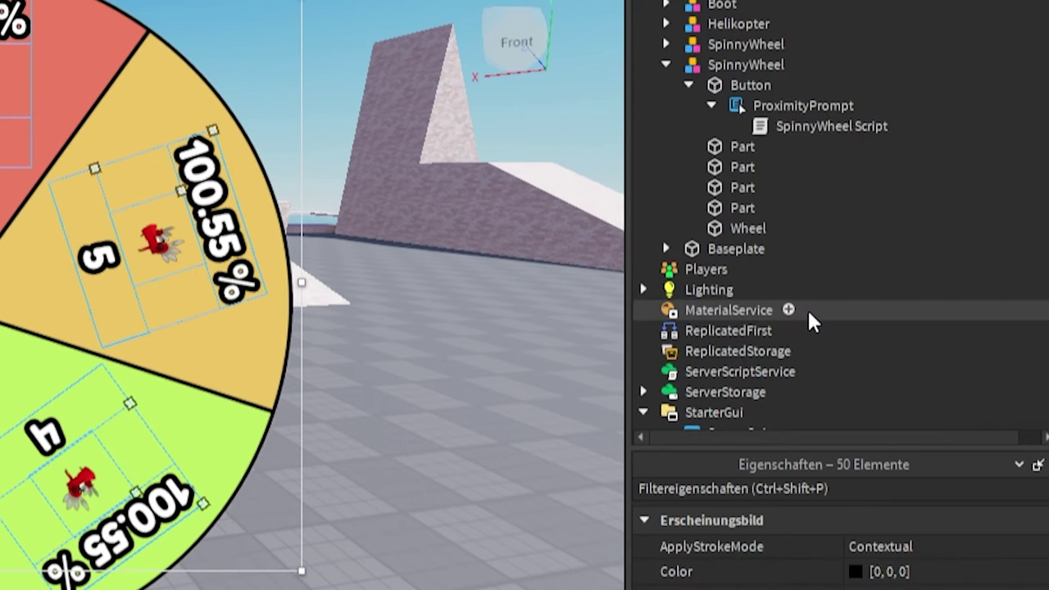
scroll(787, 305, down, 2)
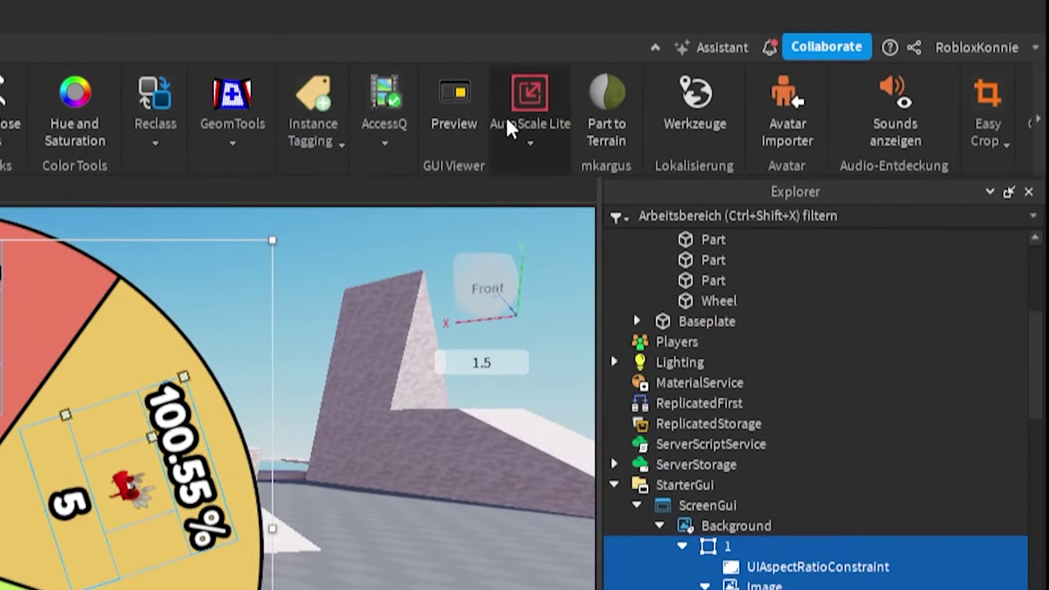
Look at the tools offered by the AutoScale Lite plugin, and close its list.
click(510, 152)
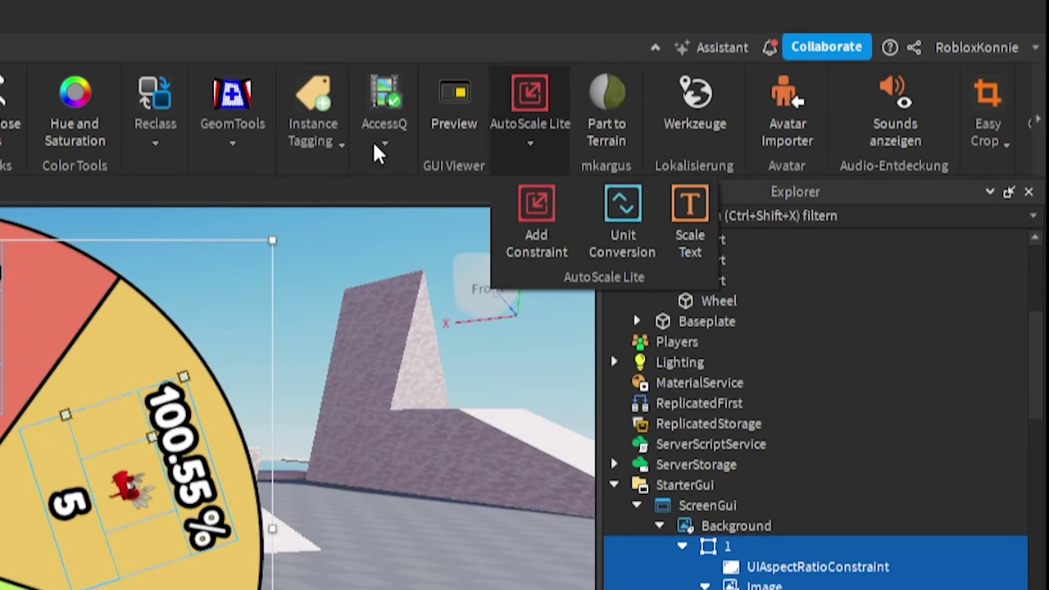
click(852, 191)
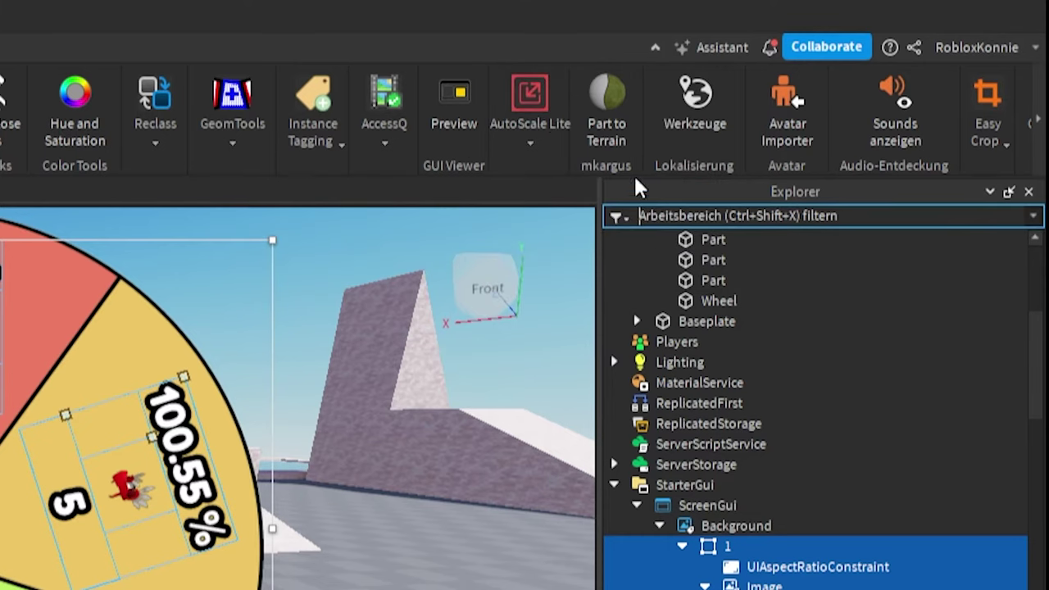
click(1040, 131)
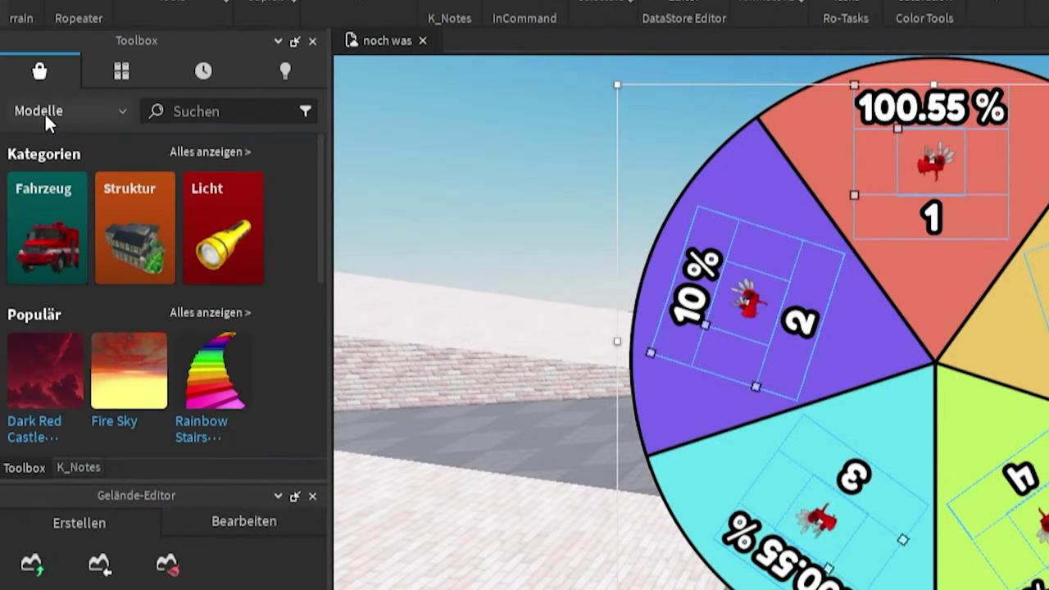
Search the Toolbox for AutoScale in the Plugins category.
click(45, 115)
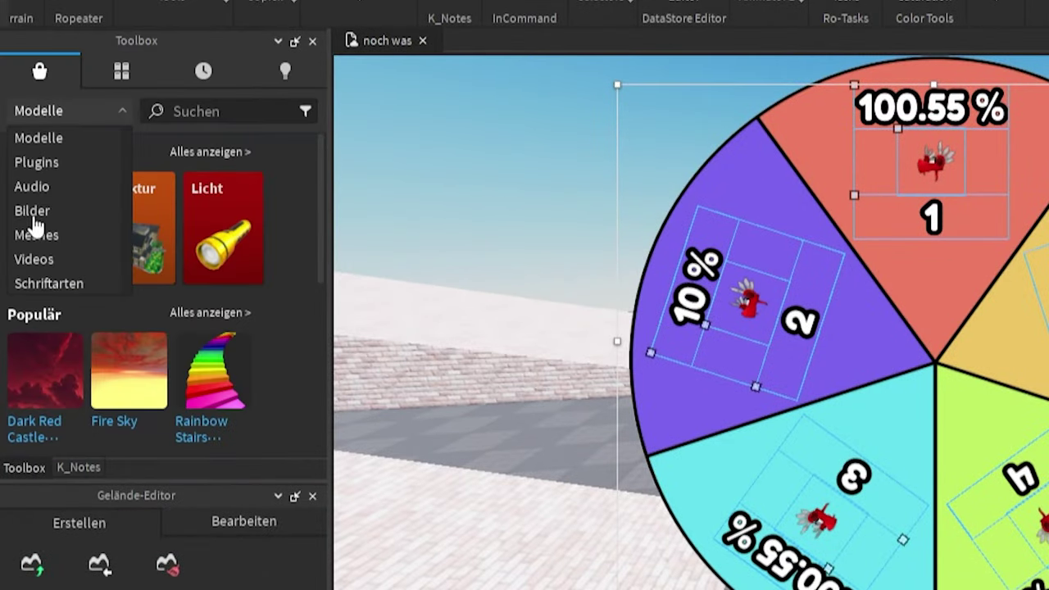
click(38, 162)
click(189, 111)
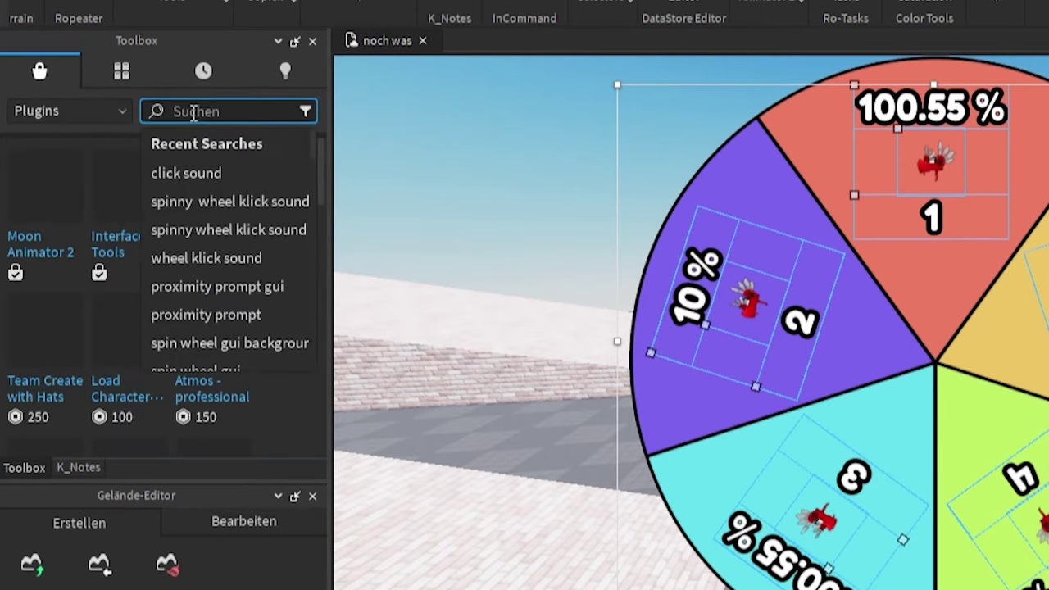
text(AutoScale)
key(Return)
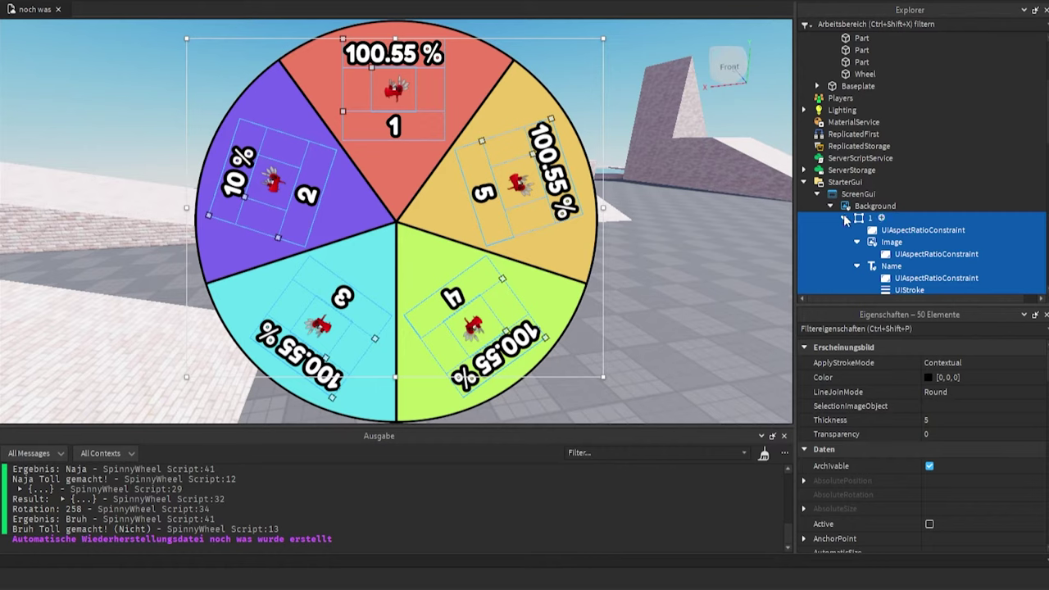
Collapse the Background hierarchy in the ScreenGui, select the Background image and turn off its Visible property.
click(845, 219)
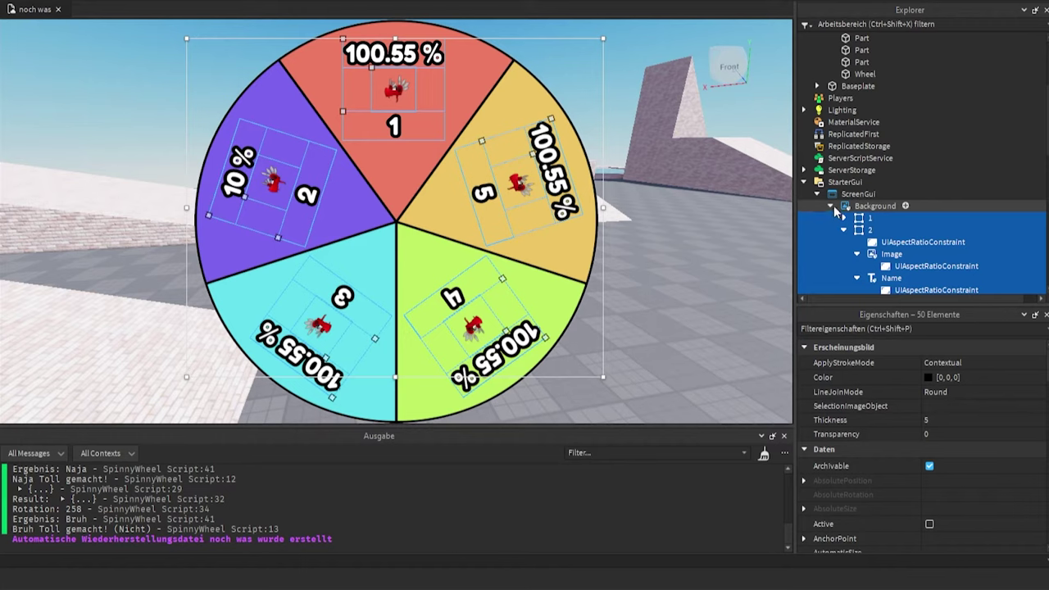
click(831, 207)
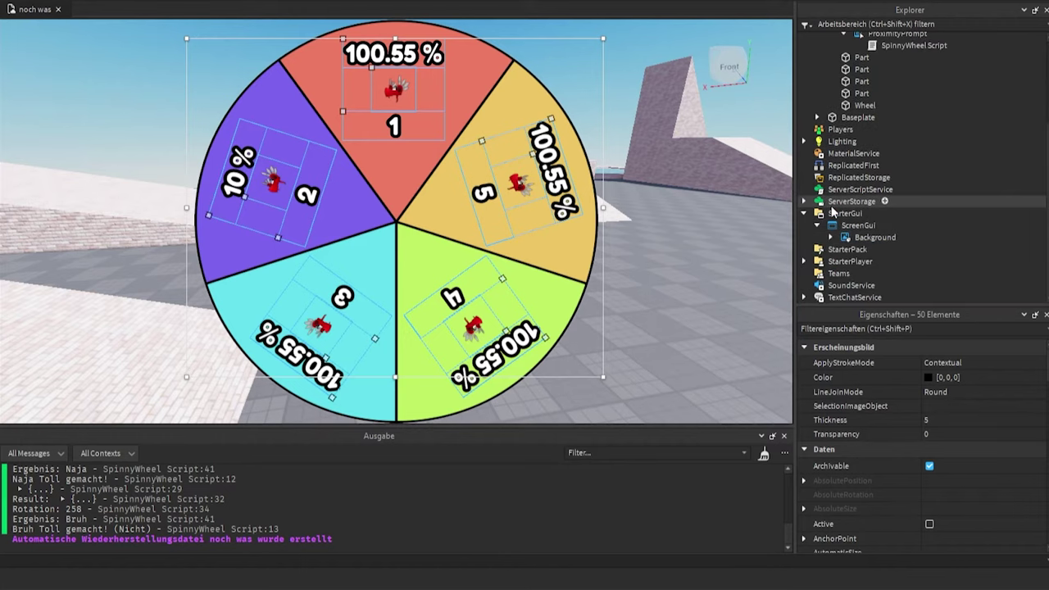
click(856, 238)
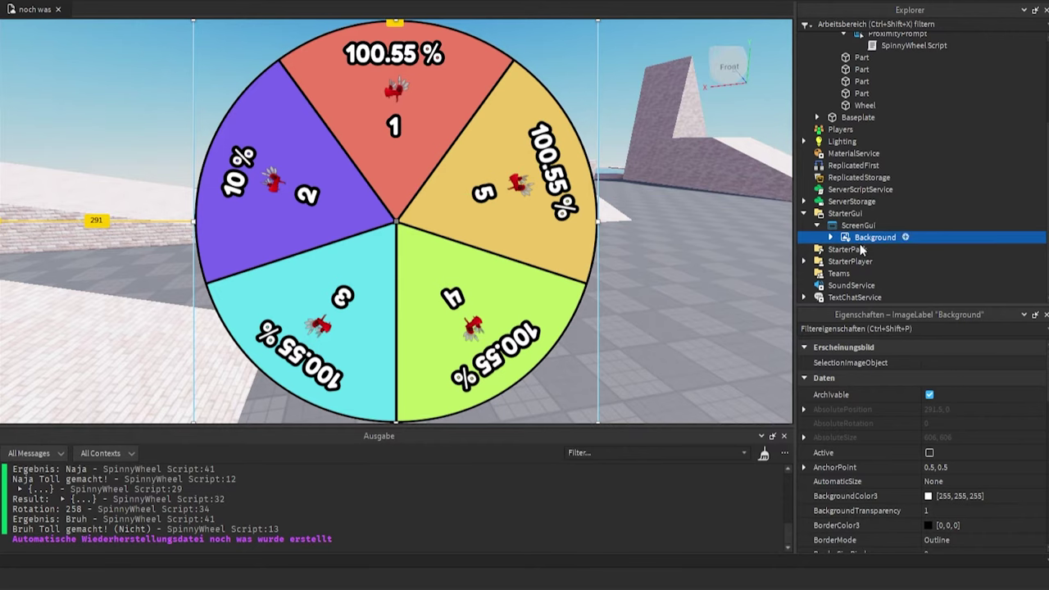
scroll(864, 393, down, 3)
scroll(863, 391, down, 3)
click(930, 429)
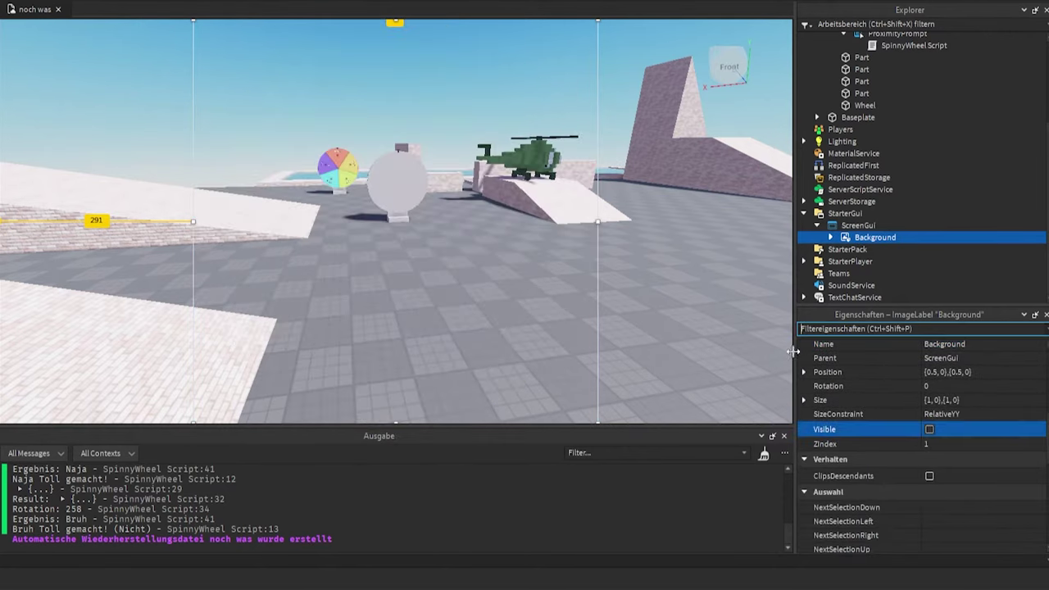
Insert a SurfaceGui into the Wheel part of the blank SpinnyWheel model.
text(w)
scroll(615, 210, up, 1)
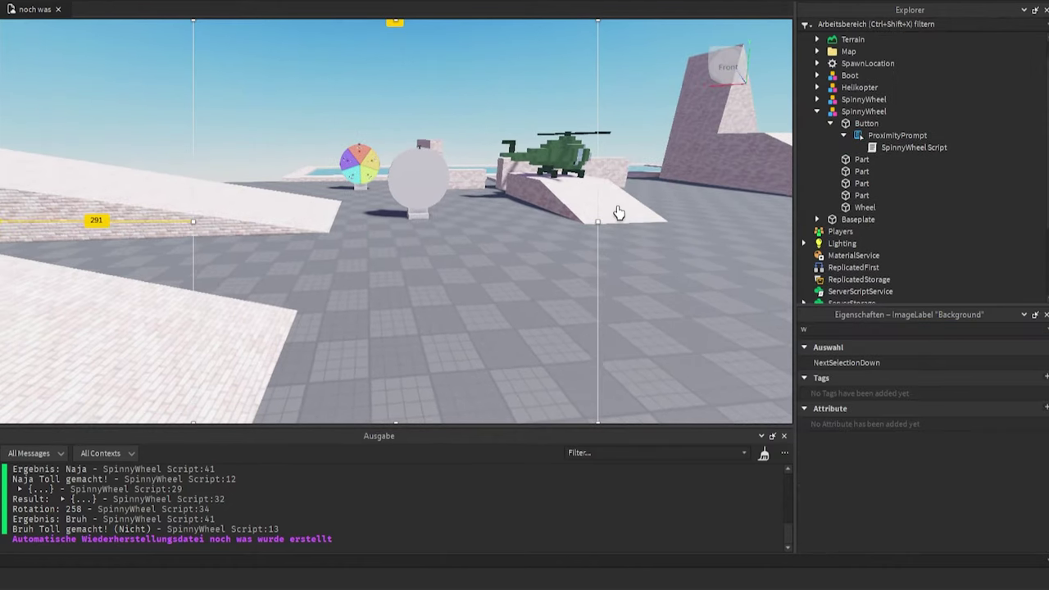
click(615, 210)
click(892, 210)
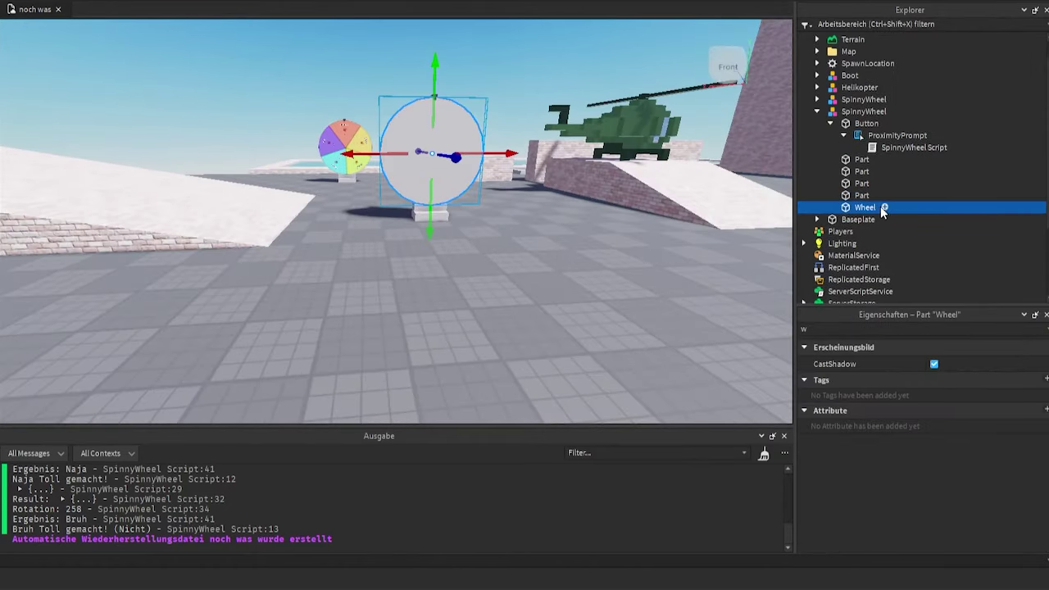
click(883, 209)
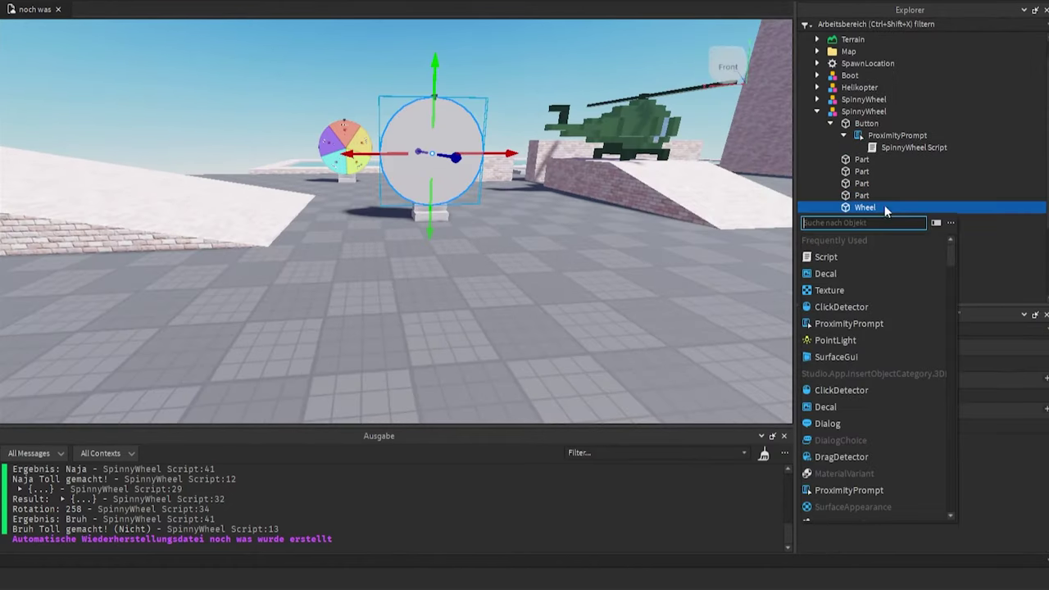
click(839, 357)
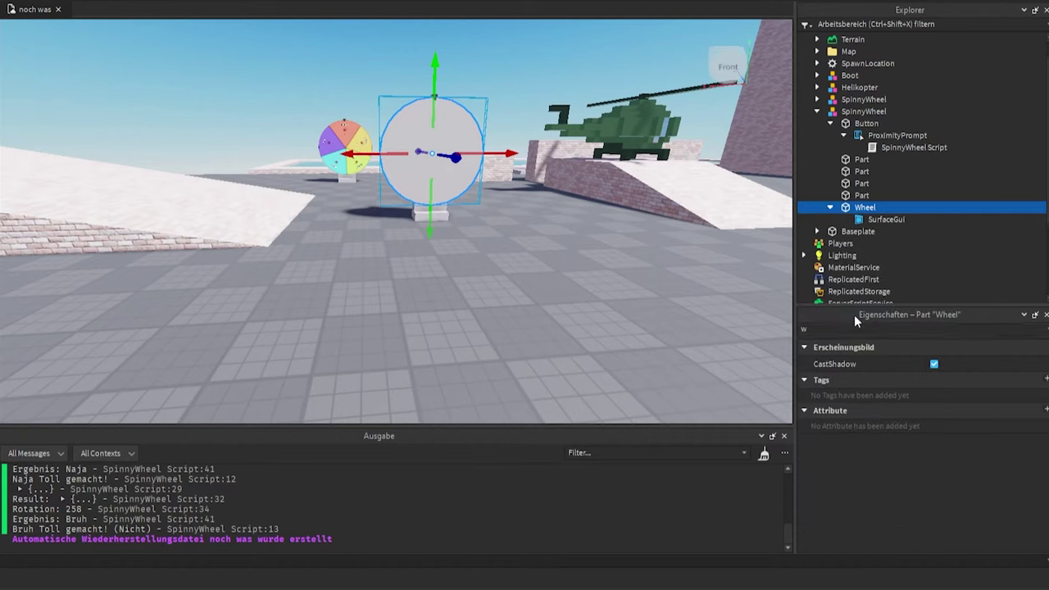
Set the SurfaceGui's Face to Right and paste the copied Background image into it.
click(872, 219)
click(950, 440)
click(949, 440)
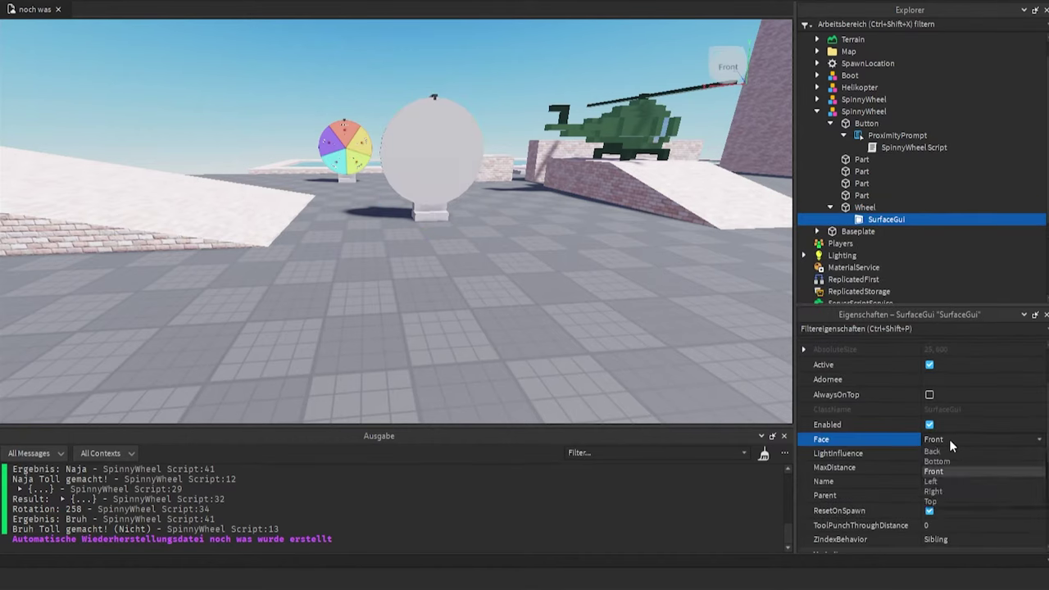
click(939, 492)
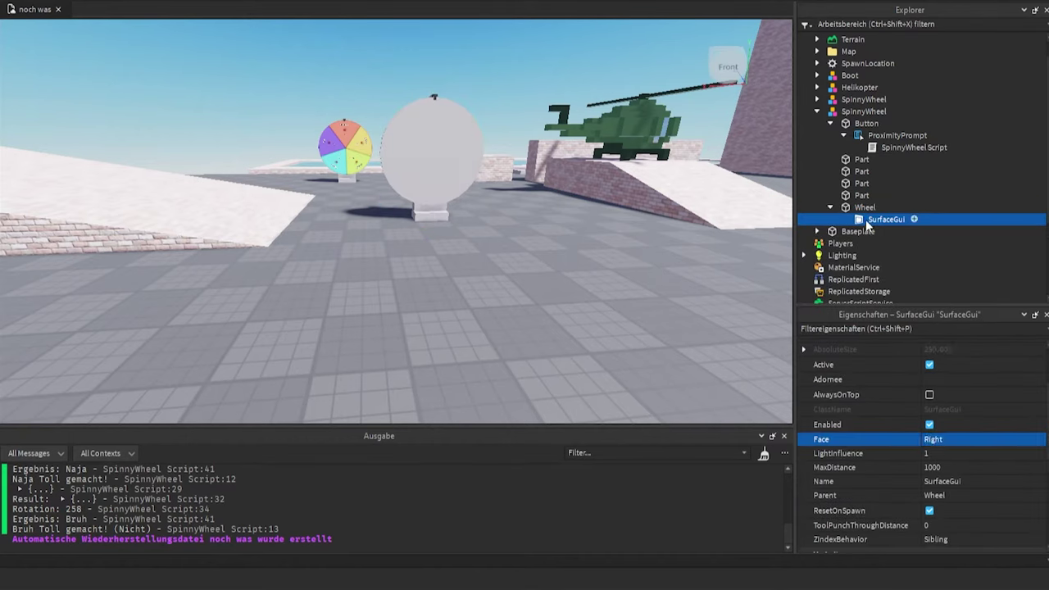
double_click(885, 219)
key(ctrl+shift+v)
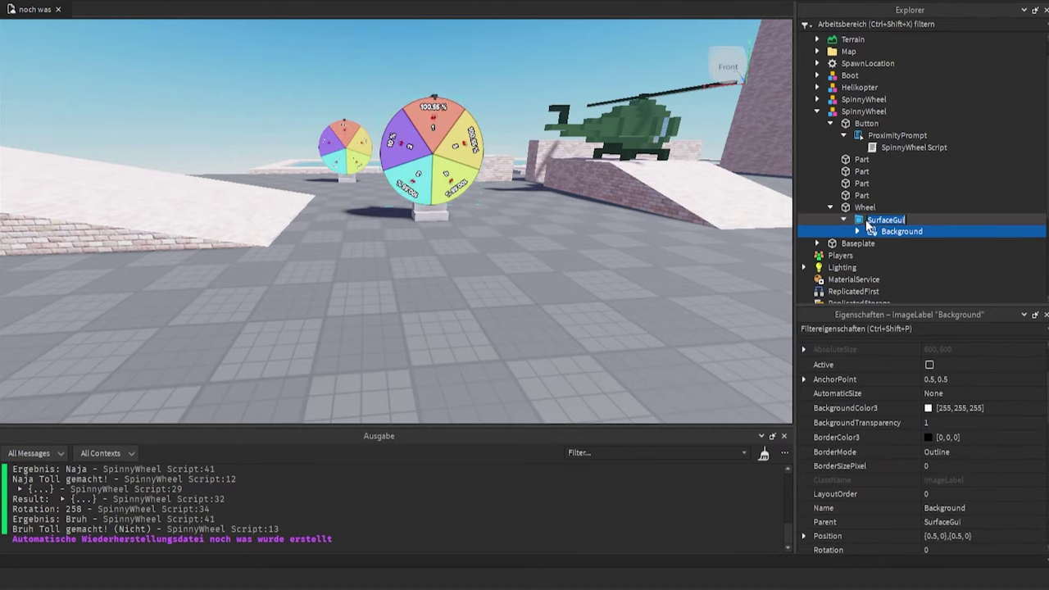
Inspect the pasted segment graphics on the wheel up close and from farther away.
key(w)
right_drag(582, 66, 581, 65)
key(d)
key(w)
key(s)
key(w)
key(w)
key(s)
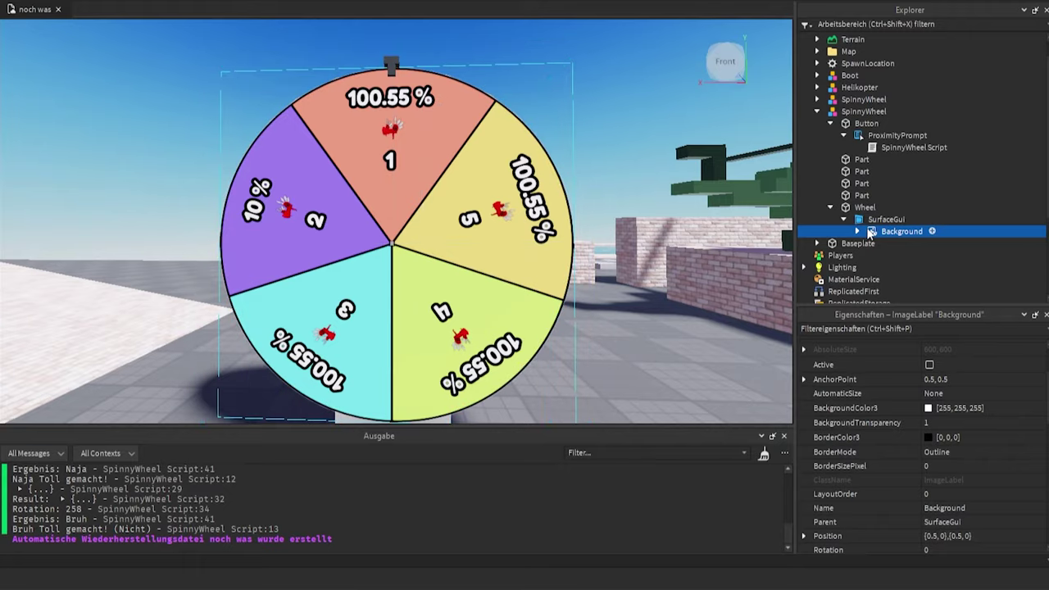
right_drag(703, 197, 703, 196)
key(w)
scroll(703, 196, down, 5)
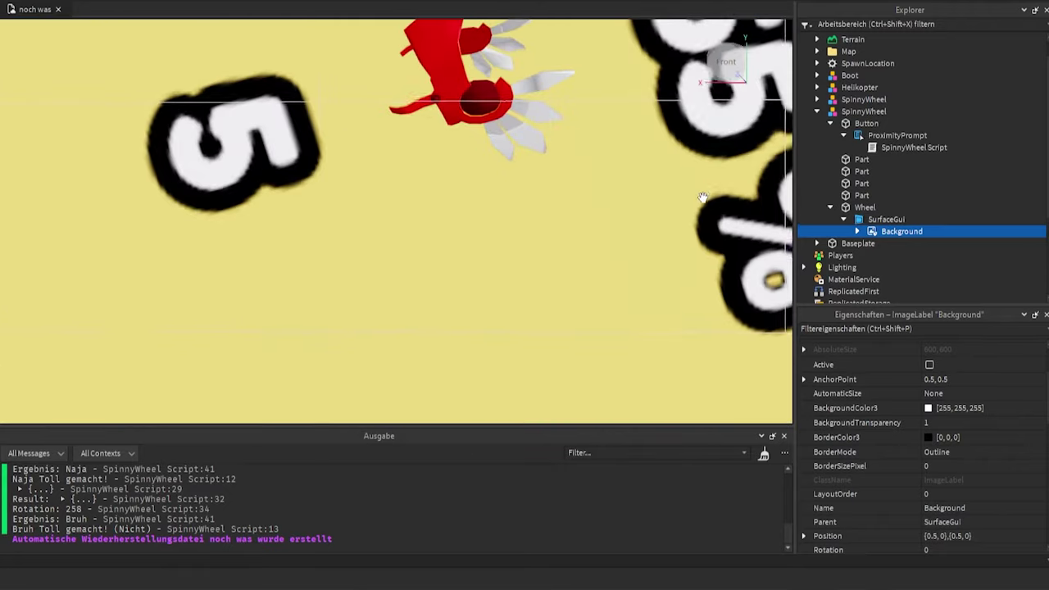
key(f)
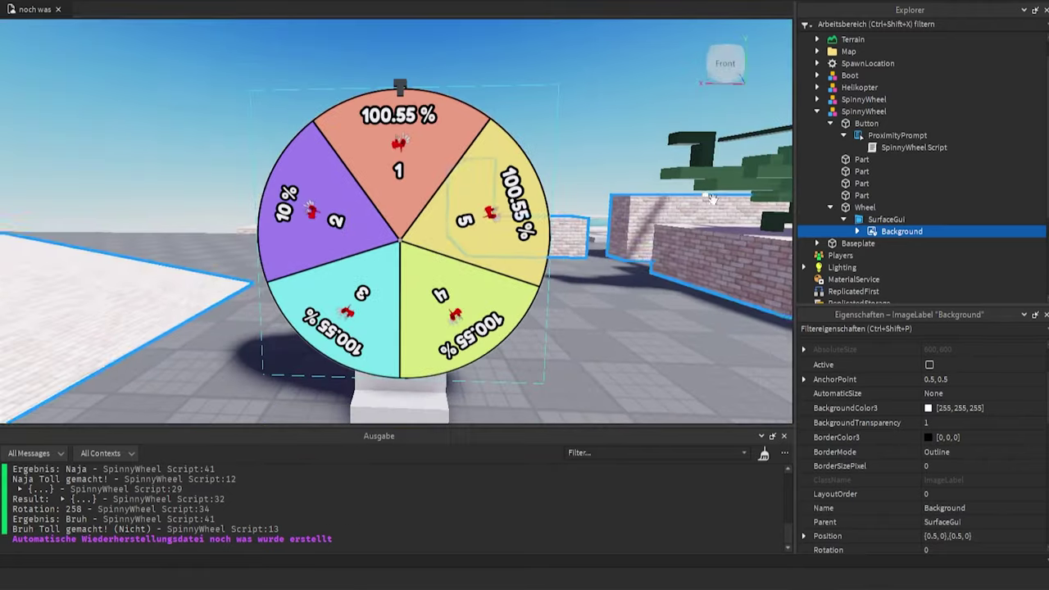
Try a PixelsPerStud value of 150 on the SurfaceGui and check the wheel's labels from different distances.
click(881, 220)
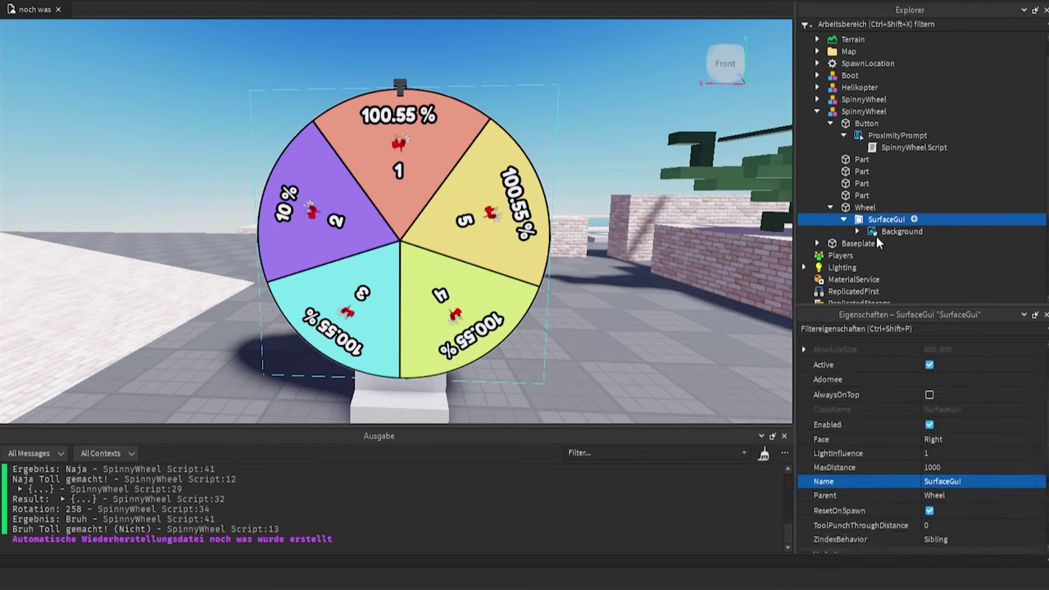
scroll(925, 492, down, 10)
click(941, 424)
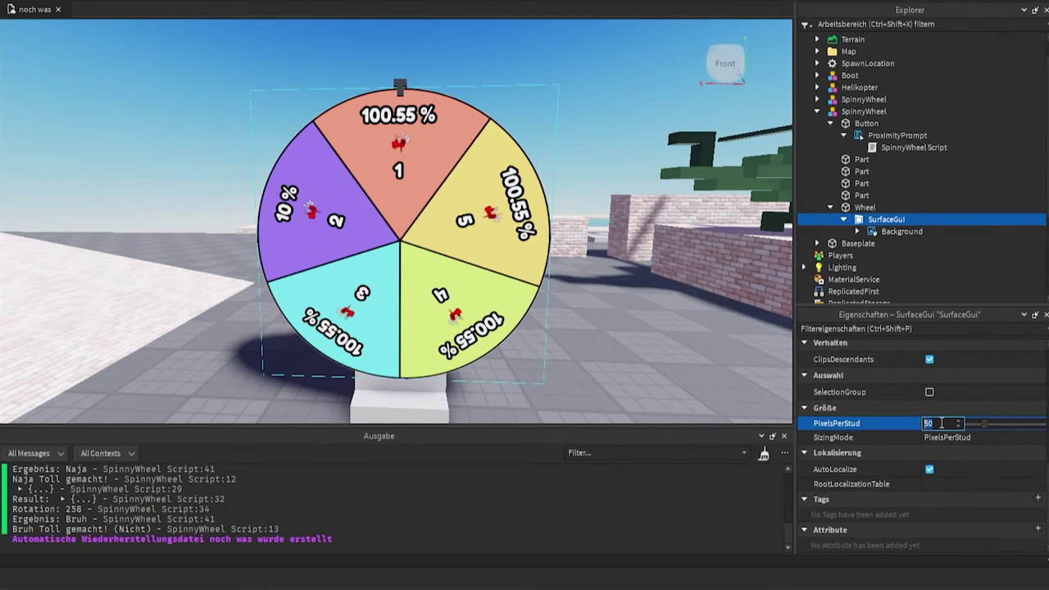
text(150)
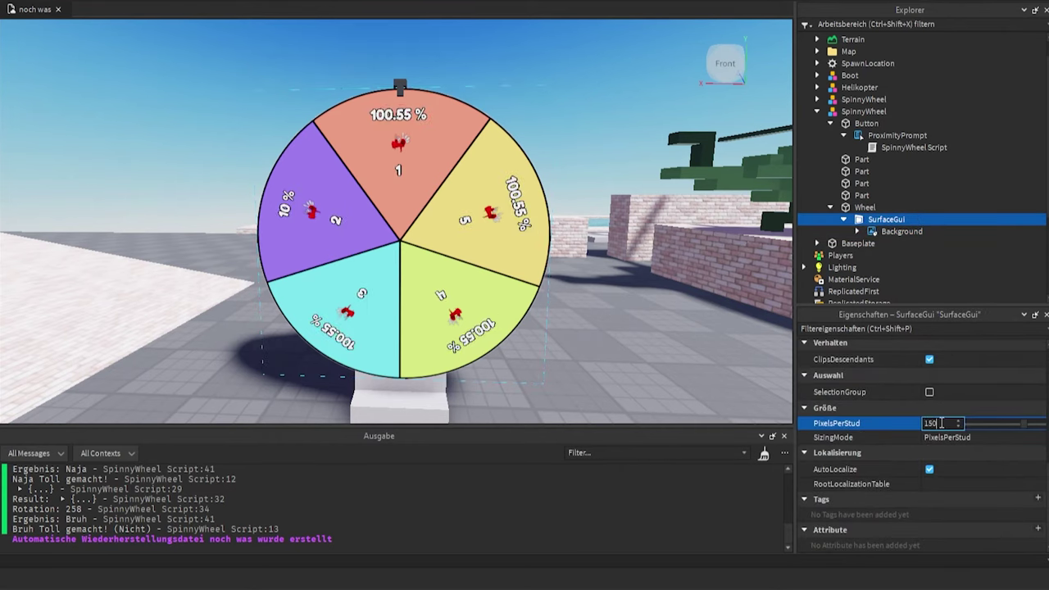
right_drag(558, 281, 558, 281)
key(w)
key(s)
key(w)
scroll(557, 281, down, 10)
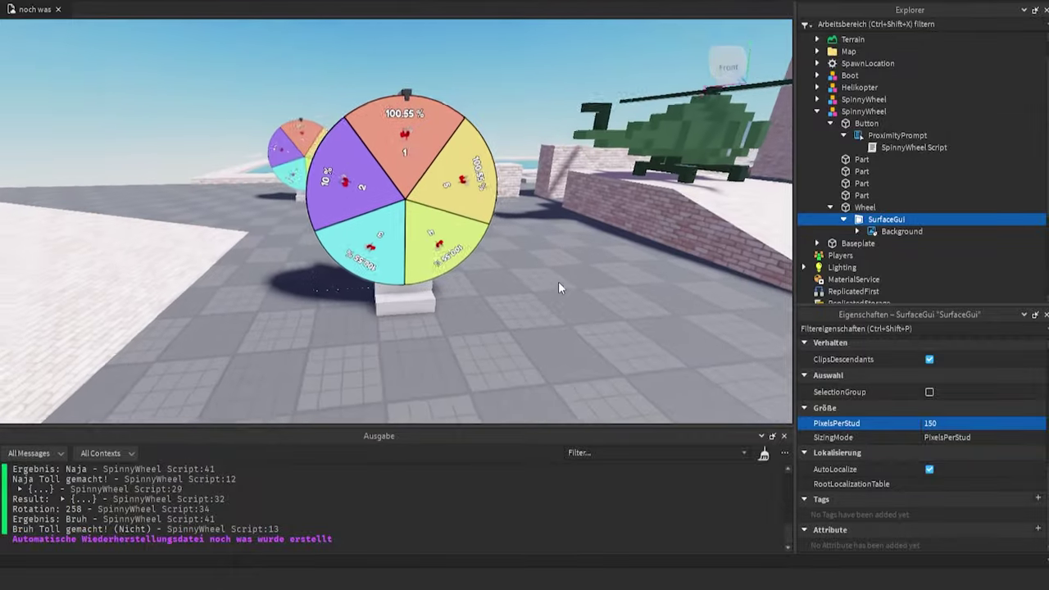
Set the SurfaceGui's PixelsPerStud to 100 and check the sharpness of the wheel's labels.
scroll(558, 288, up, 3)
double_click(931, 423)
text(100)
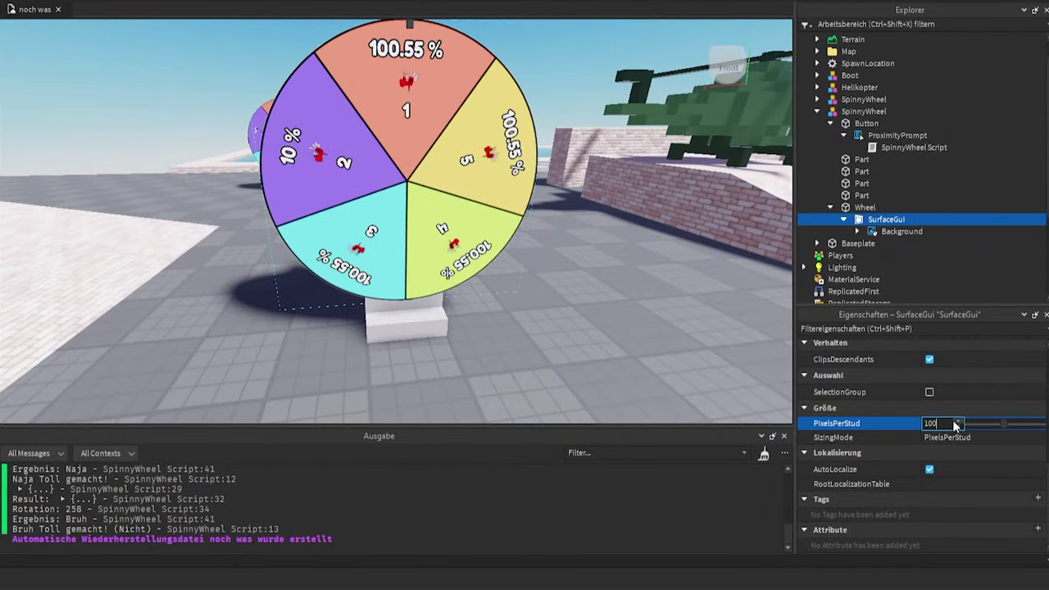
click(613, 285)
scroll(610, 286, up, 10)
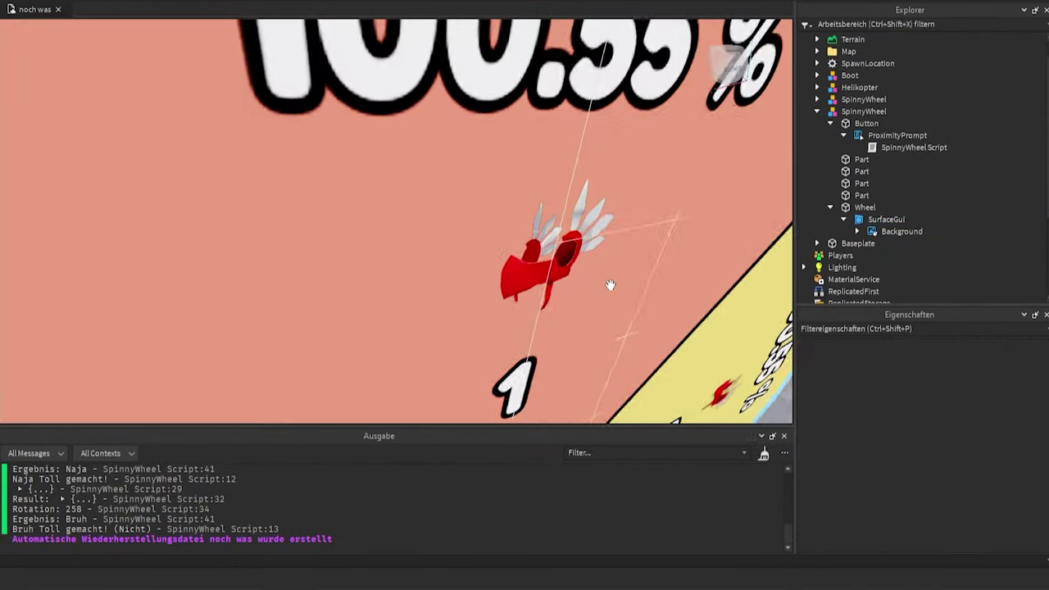
scroll(610, 284, down, 10)
Set the MaxDistance of the Wheel's SurfaceGui to 150.
click(886, 219)
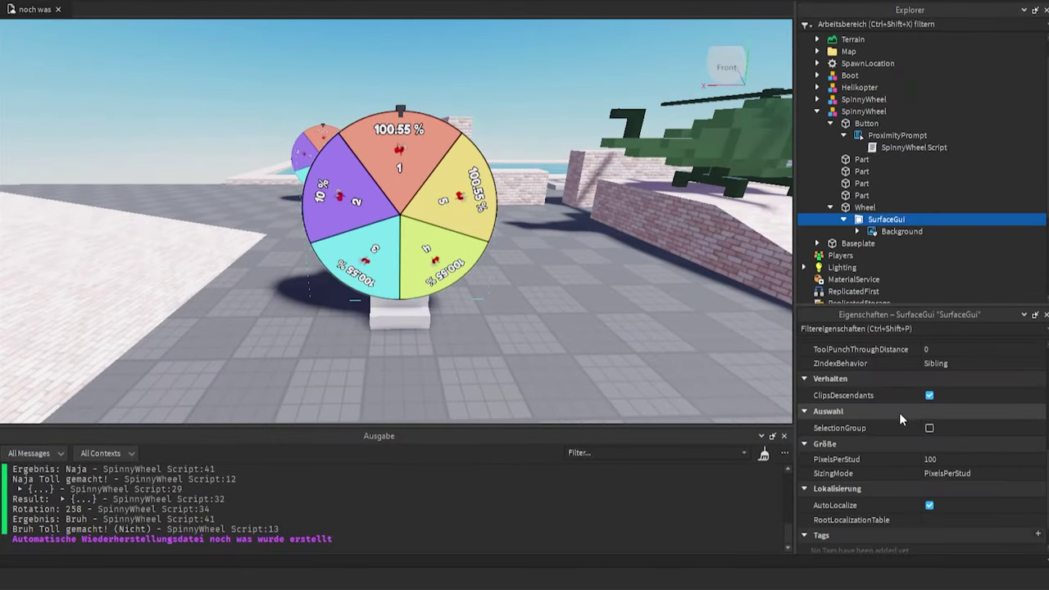
scroll(897, 420, up, 3)
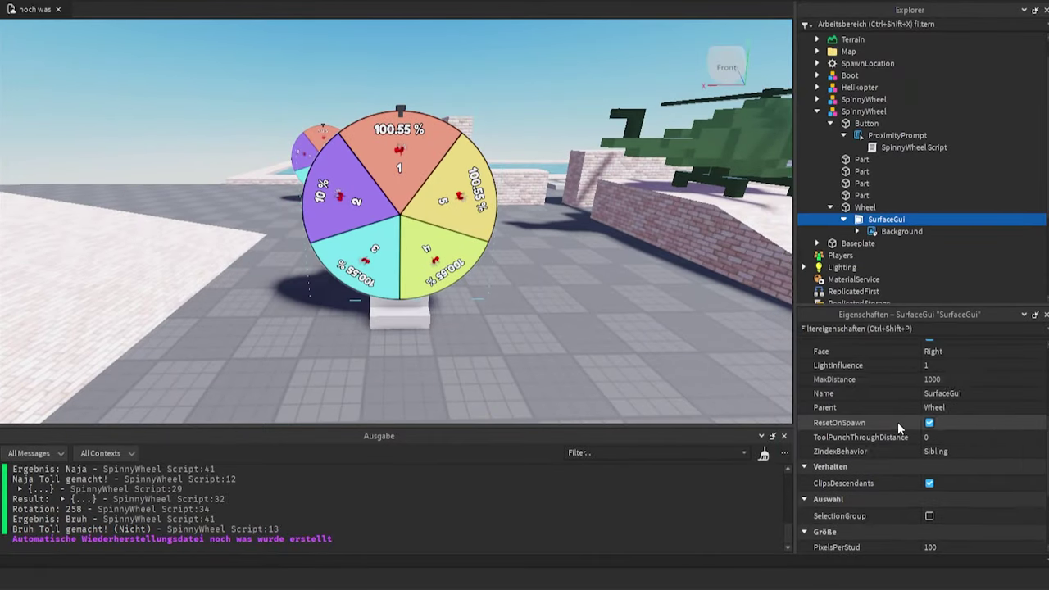
click(948, 380)
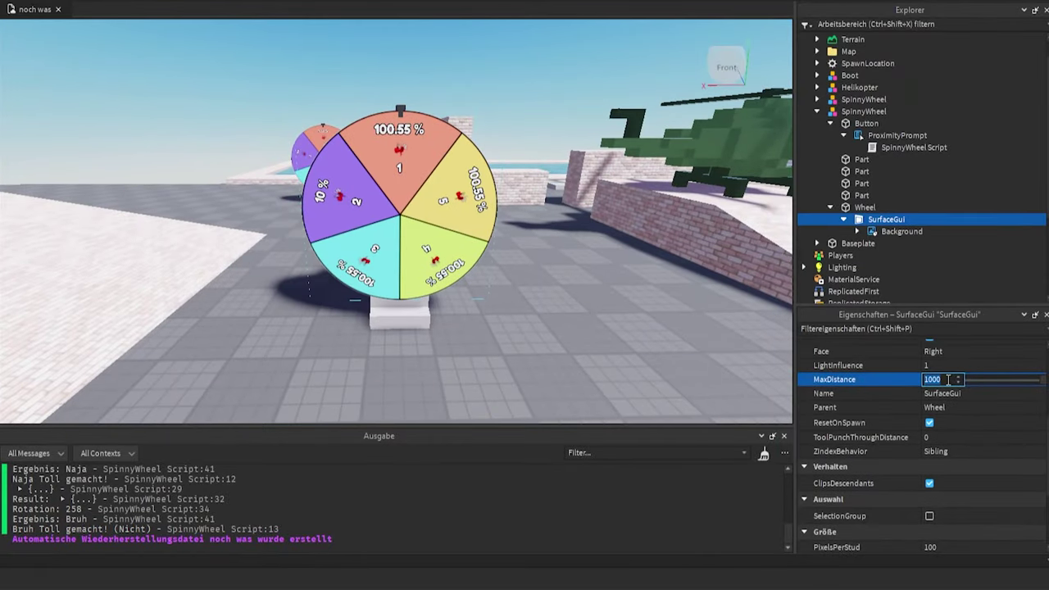
text(150)
key(Return)
Check from far and near at what viewing distance the wheel's surface graphics are displayed.
right_drag(473, 306, 473, 306)
key(w)
right_drag(405, 165, 405, 165)
key(s)
scroll(404, 164, down, 10)
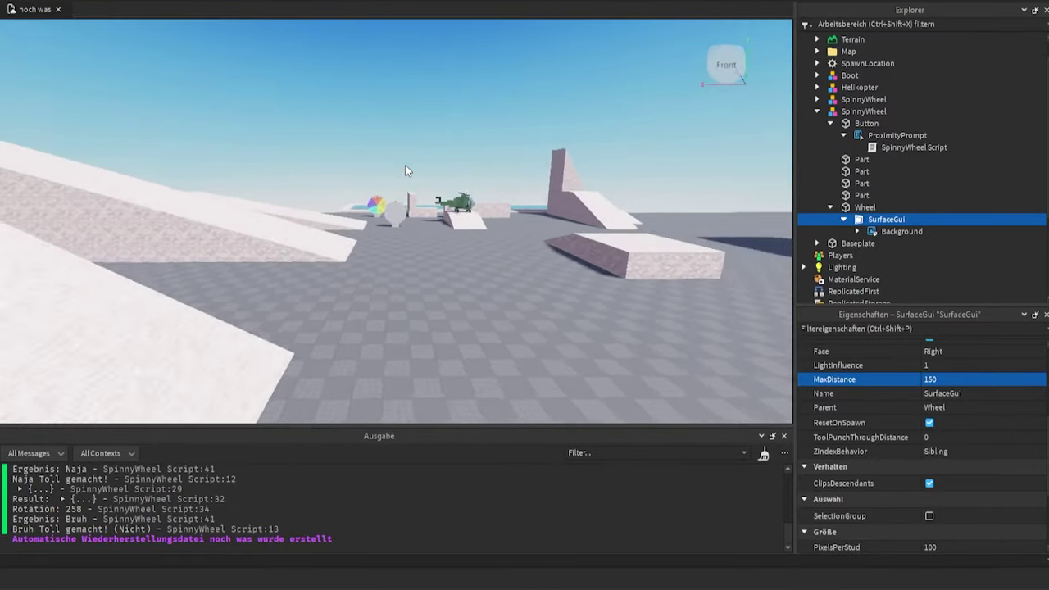
scroll(405, 165, up, 3)
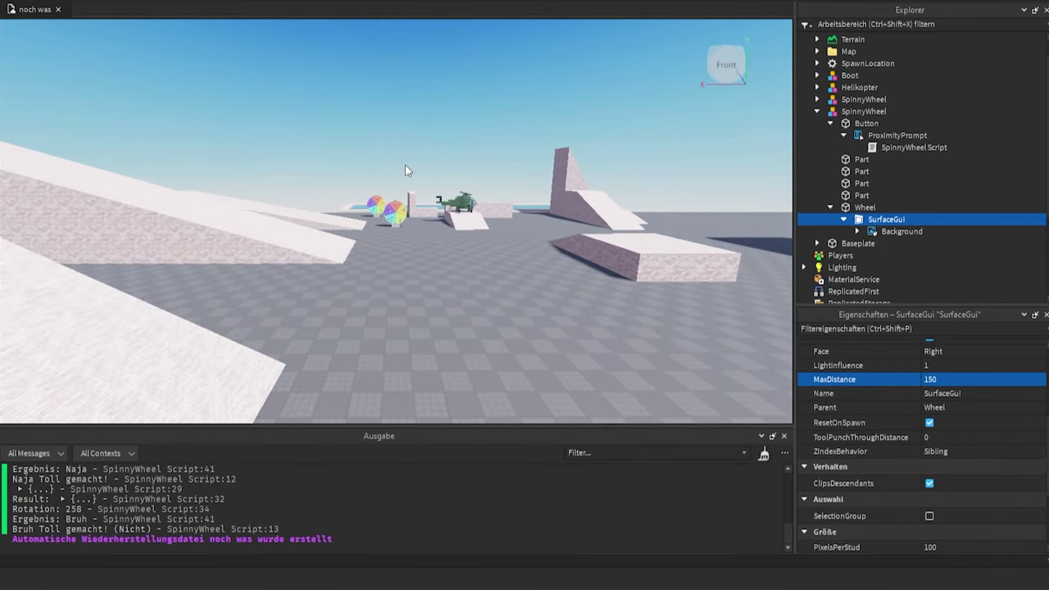
scroll(405, 171, up, 3)
key(f)
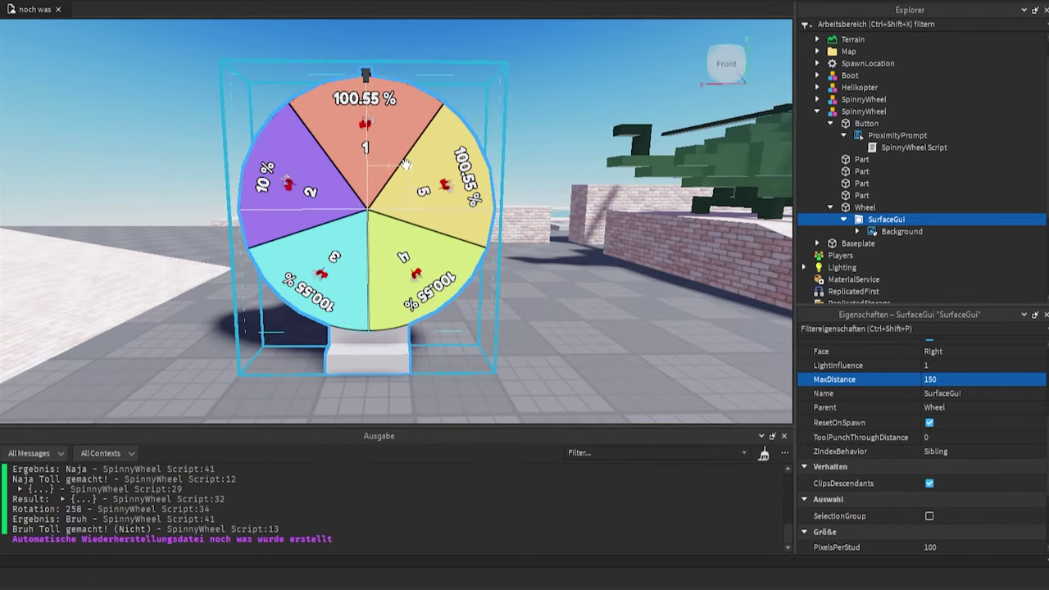
scroll(538, 232, down, 3)
scroll(539, 235, up, 6)
scroll(539, 235, down, 10)
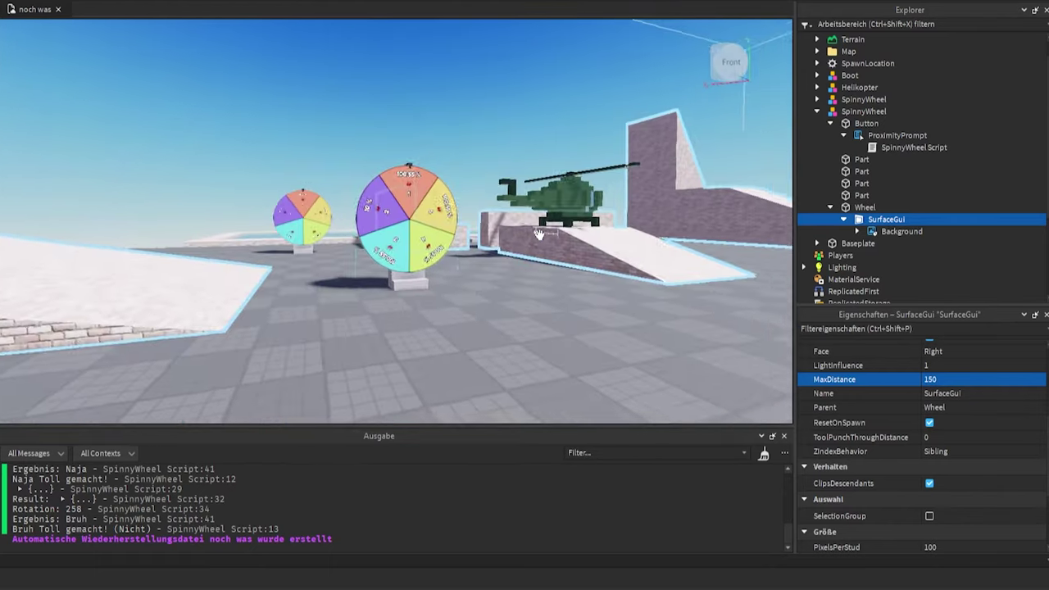
scroll(539, 235, up, 3)
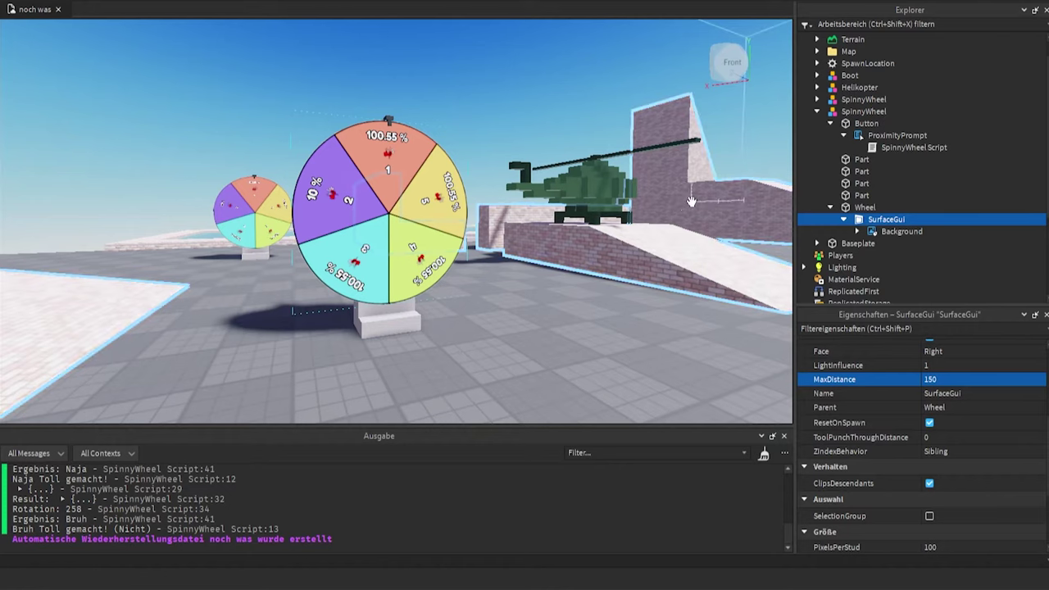
Open the SpinnyWheel Script under the Button's ProximityPrompt and declare local TWEEN = game:GetService("TweenService") on line 1.
click(895, 135)
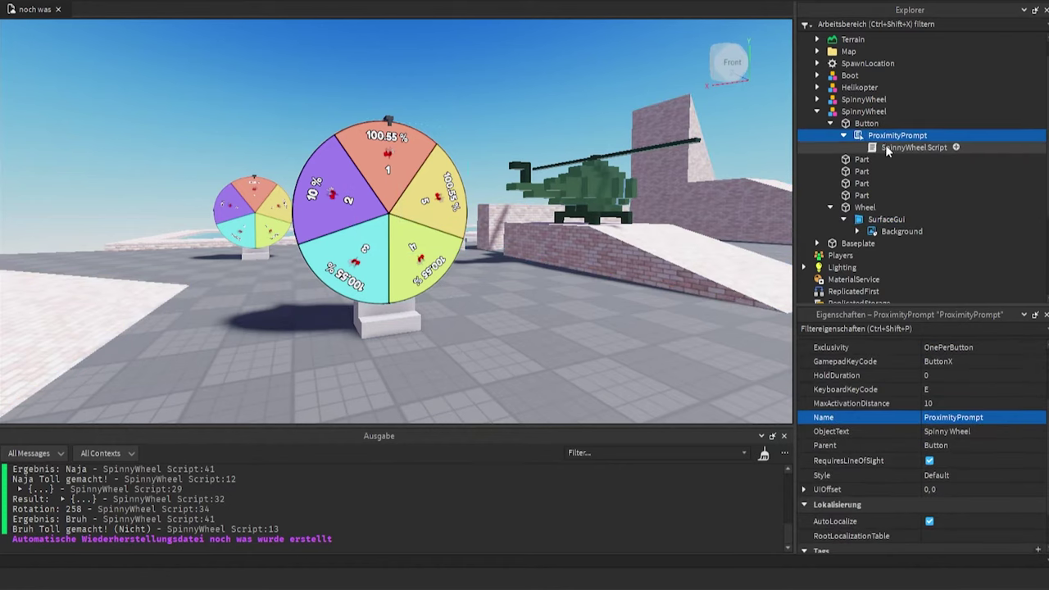
click(887, 150)
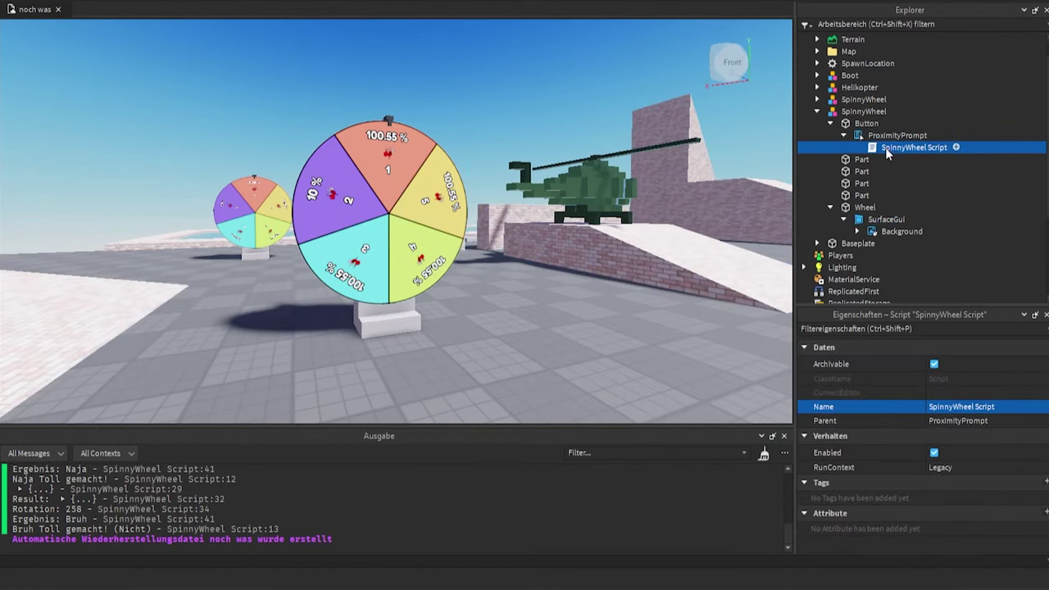
double_click(888, 149)
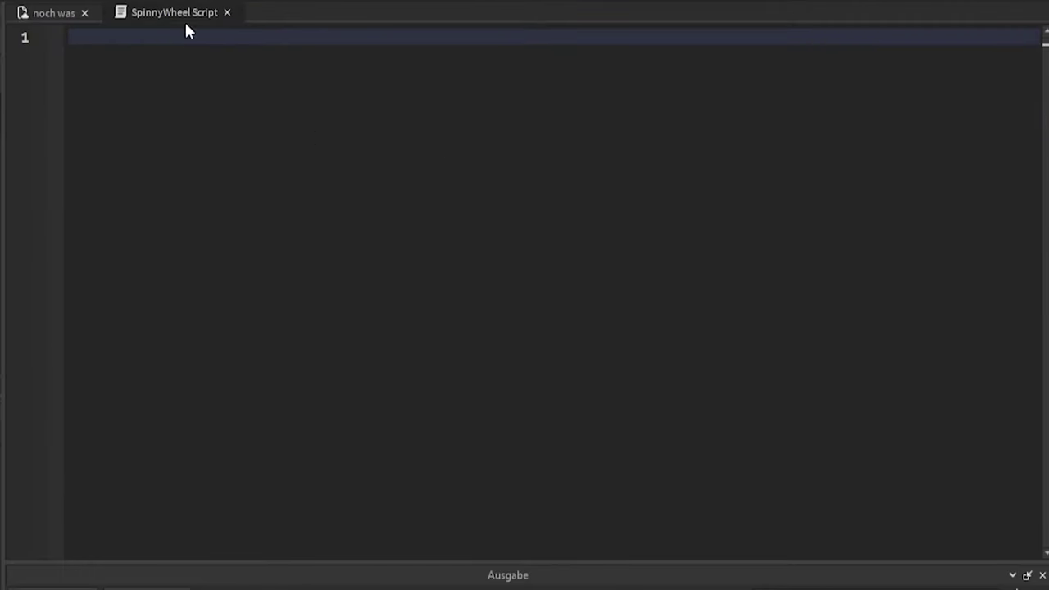
text(local	TWEEN	=	game:GetService("TweenService"))
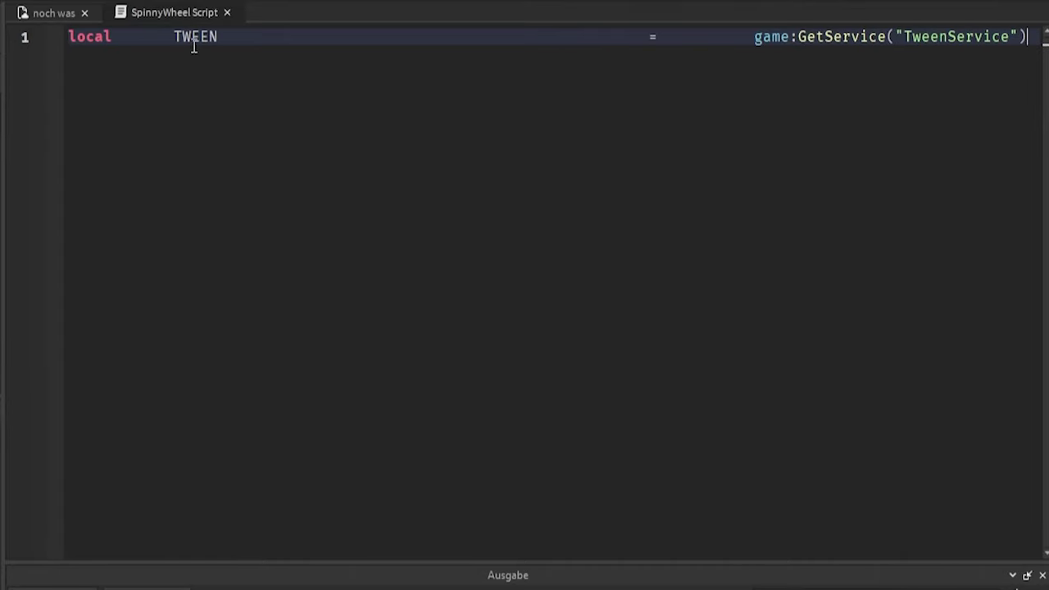
key(Return)
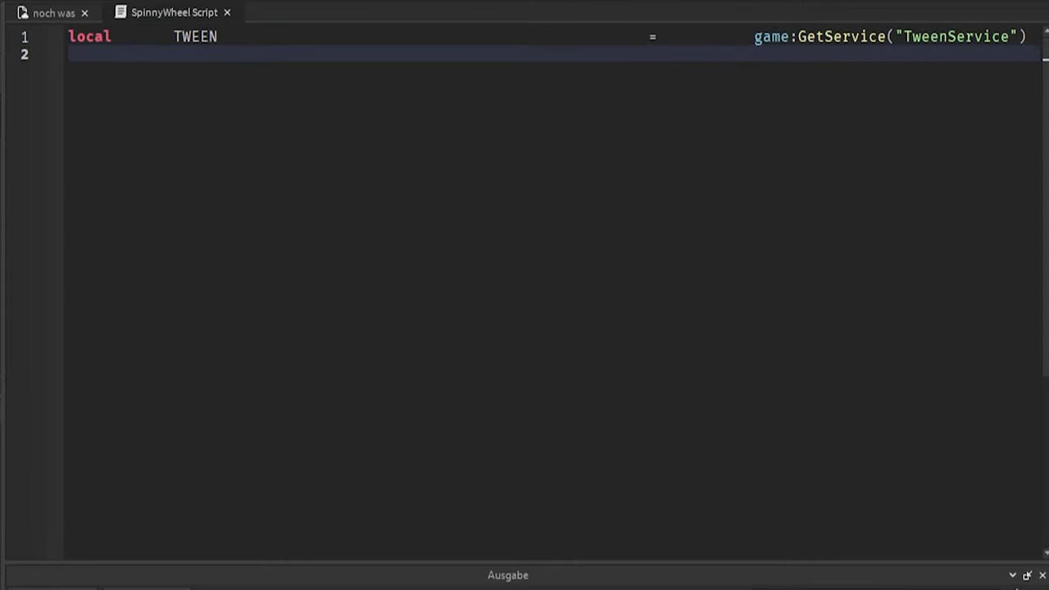
key(Return)
key(ctrl+v)
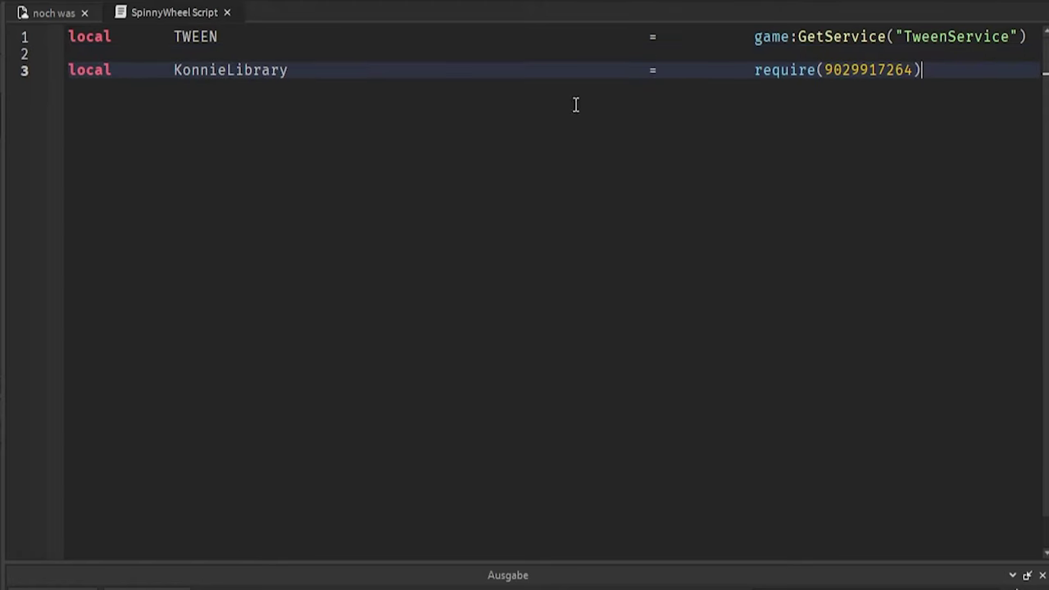
double_click(762, 70)
double_click(854, 71)
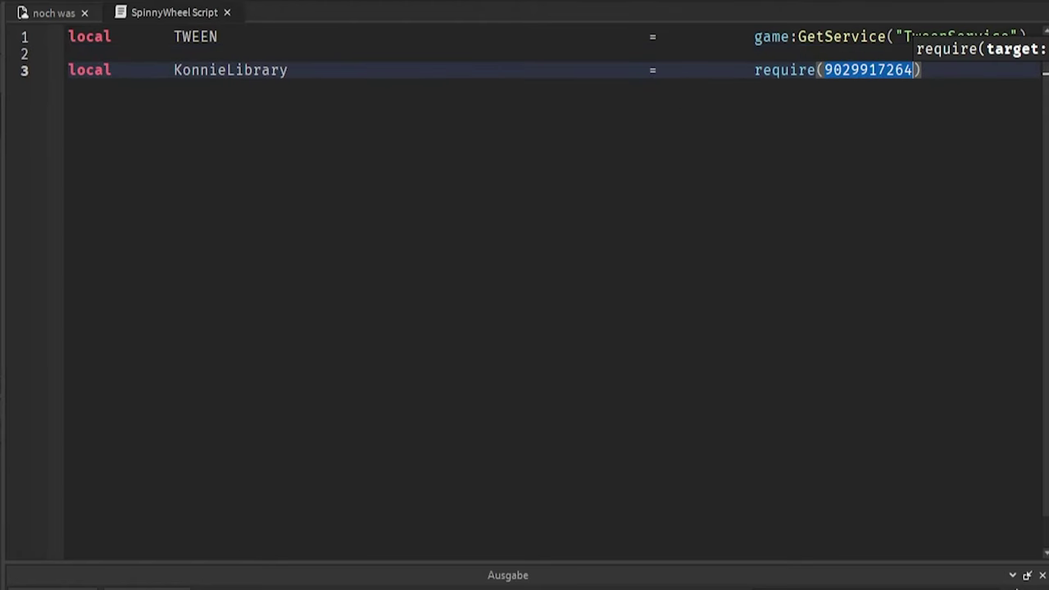
Declare local Prox = script.Parent on line 5 and local WheelGUI = Prox.Parent.Parent.Wheel.SurfaceGui.Background on line 6.
click(981, 78)
key(Return)
key(Return)
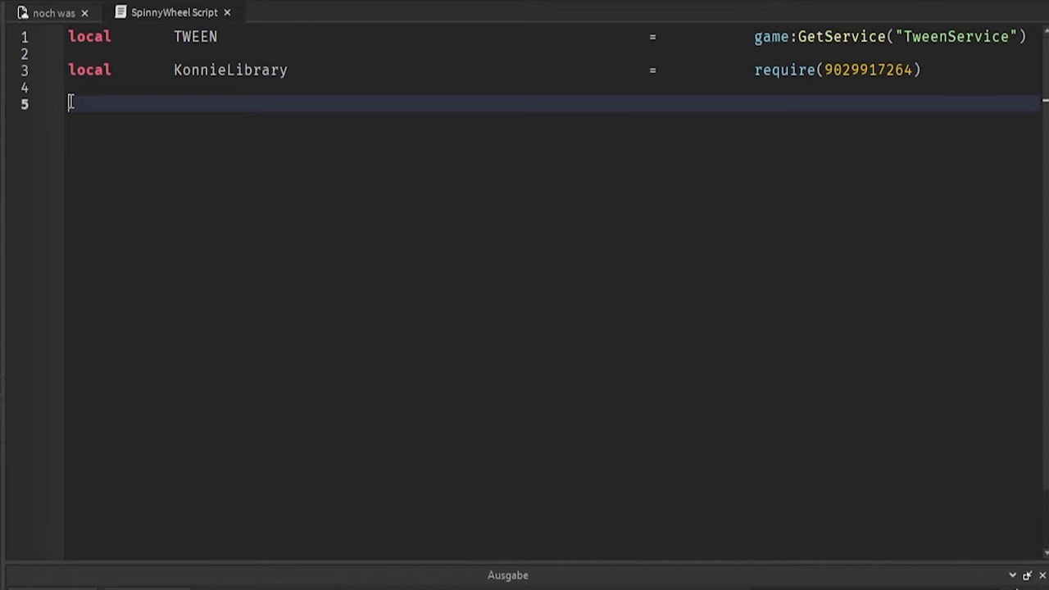
key(ctrl+v)
ctrl+scroll(426, 127, down, 1)
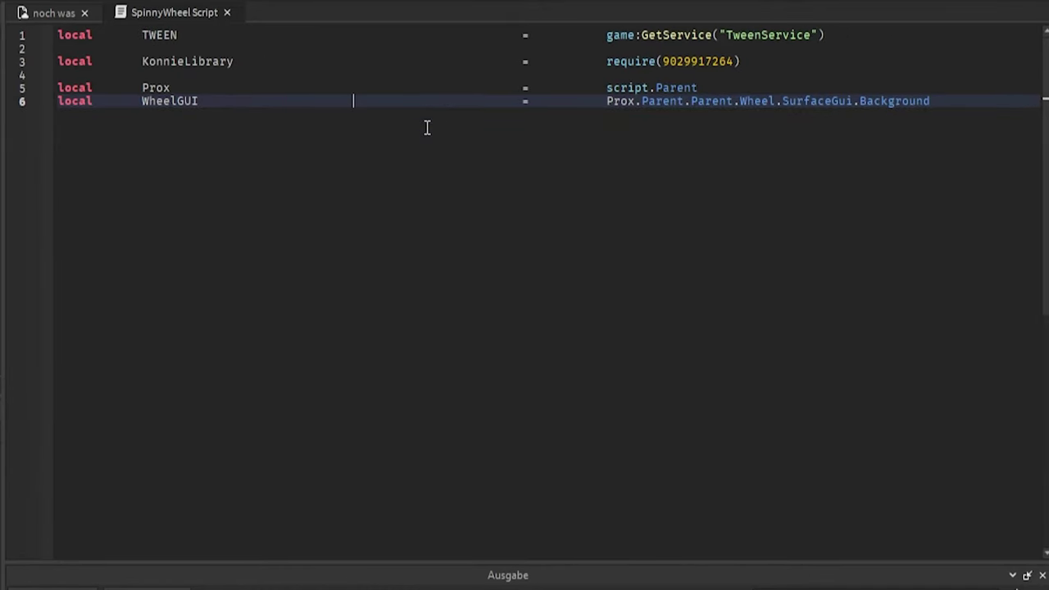
ctrl+scroll(338, 146, up, 1)
ctrl+scroll(328, 219, down, 1)
click(342, 205)
Go through the Prox and WheelGUI declarations, examining each element of the WheelGUI path from Prox to Background.
double_click(155, 88)
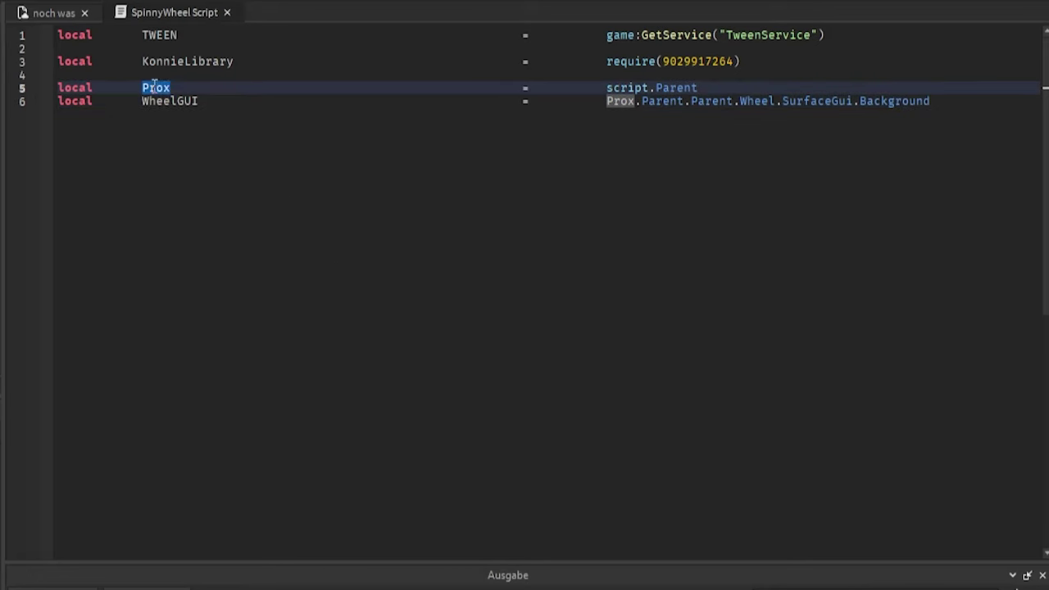
click(686, 75)
double_click(169, 101)
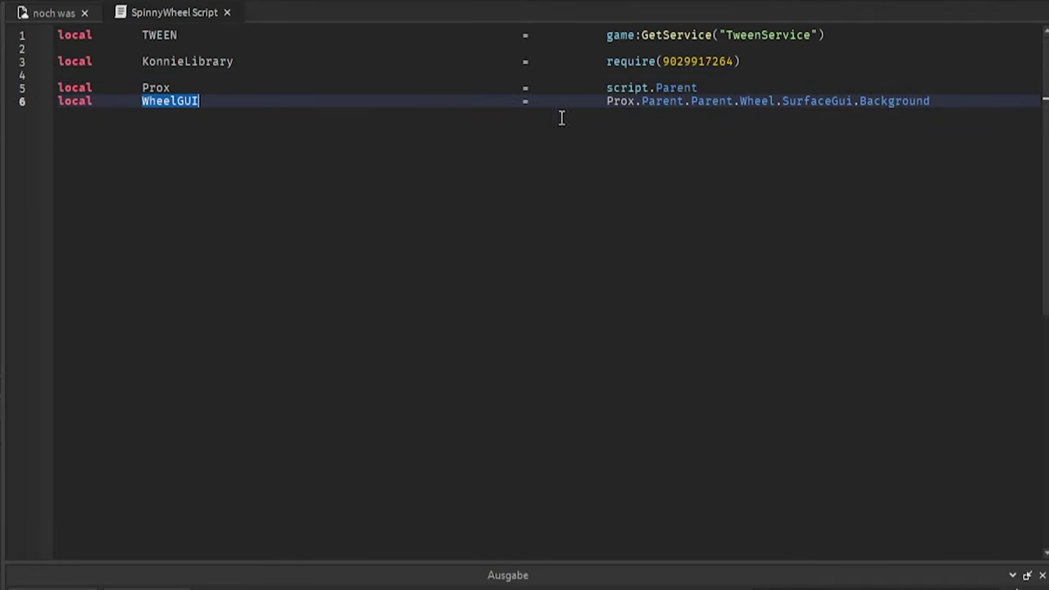
click(620, 101)
click(679, 101)
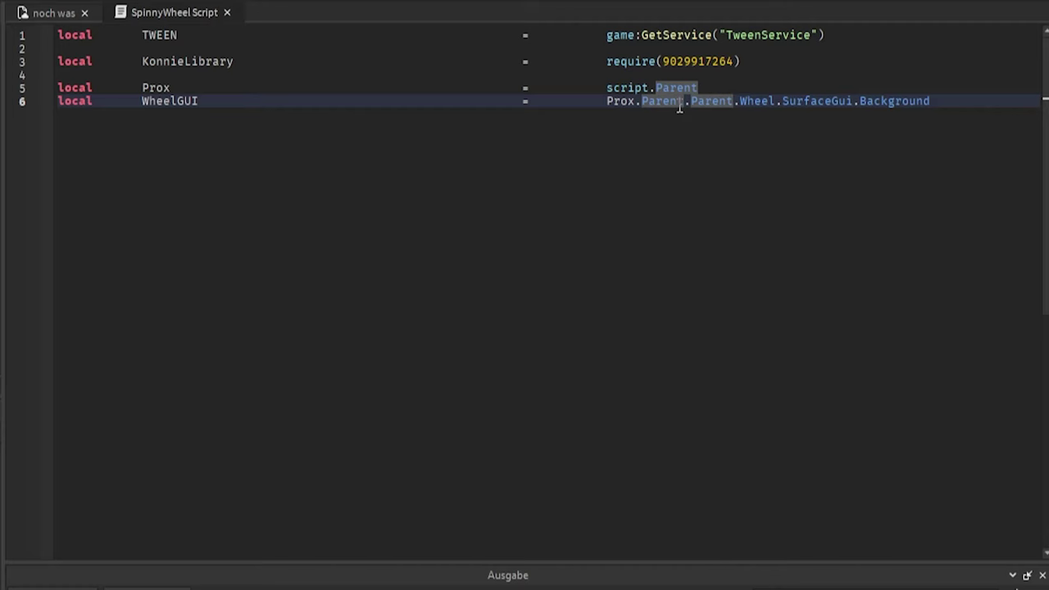
click(753, 101)
click(794, 101)
click(882, 101)
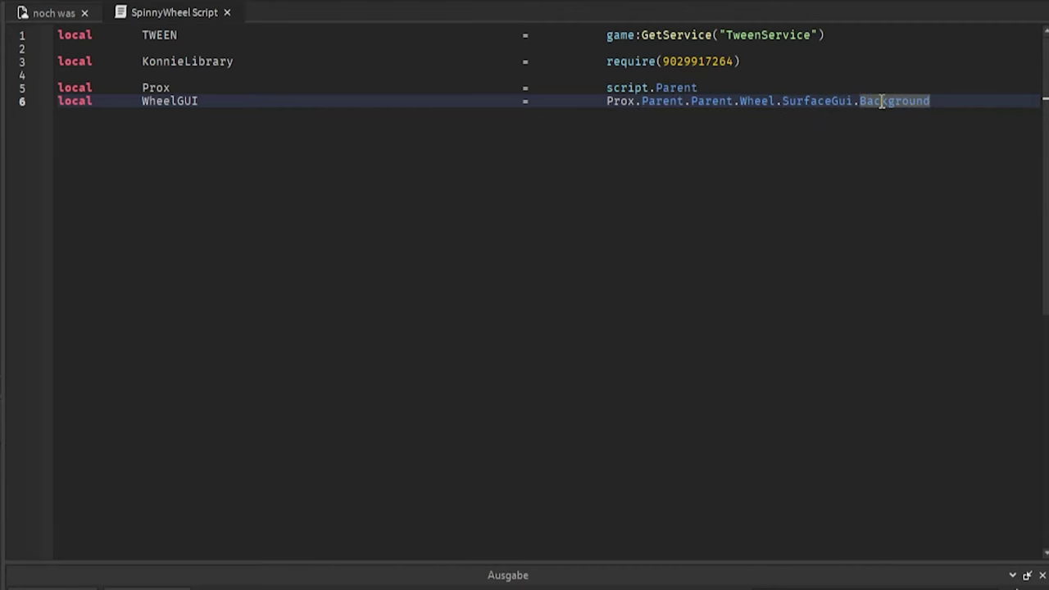
Trace the WheelGUI path in the object hierarchy from ProximityPrompt through Button, SpinnyWheel, Wheel and SurfaceGui to Background.
click(877, 168)
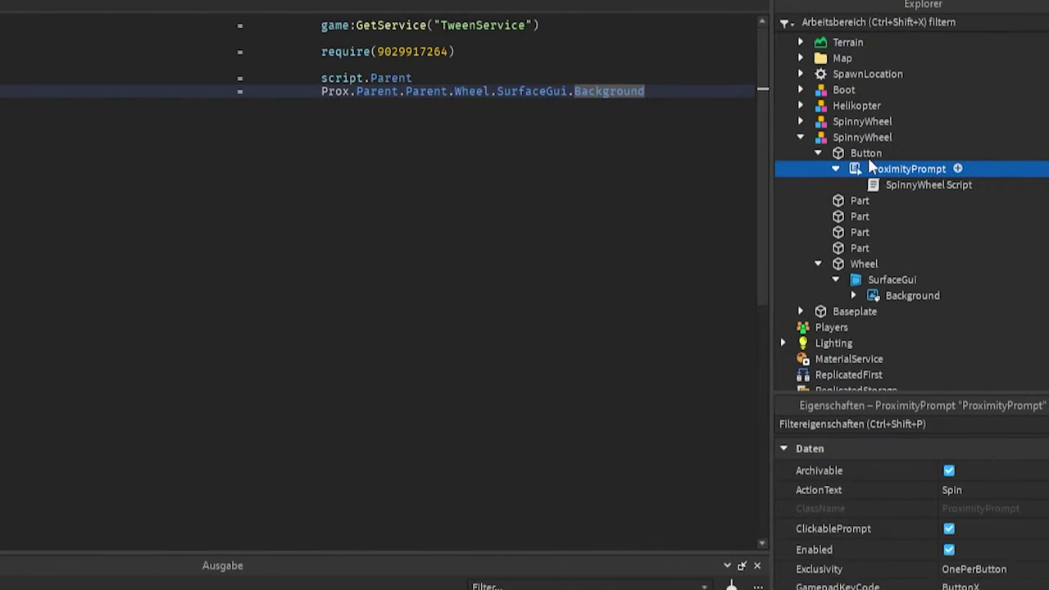
click(861, 154)
click(849, 140)
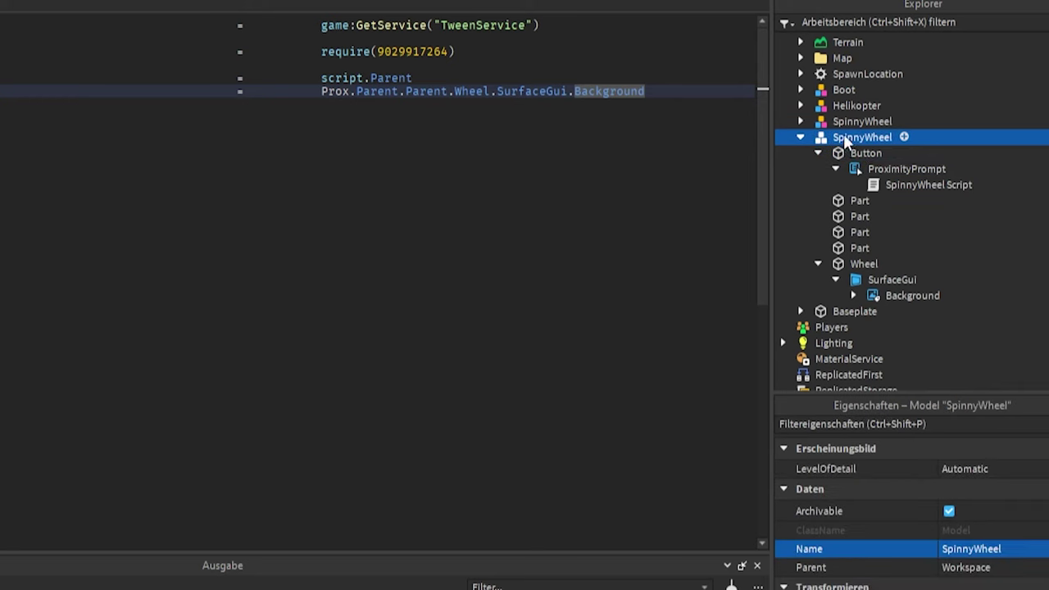
click(857, 264)
click(887, 280)
click(894, 296)
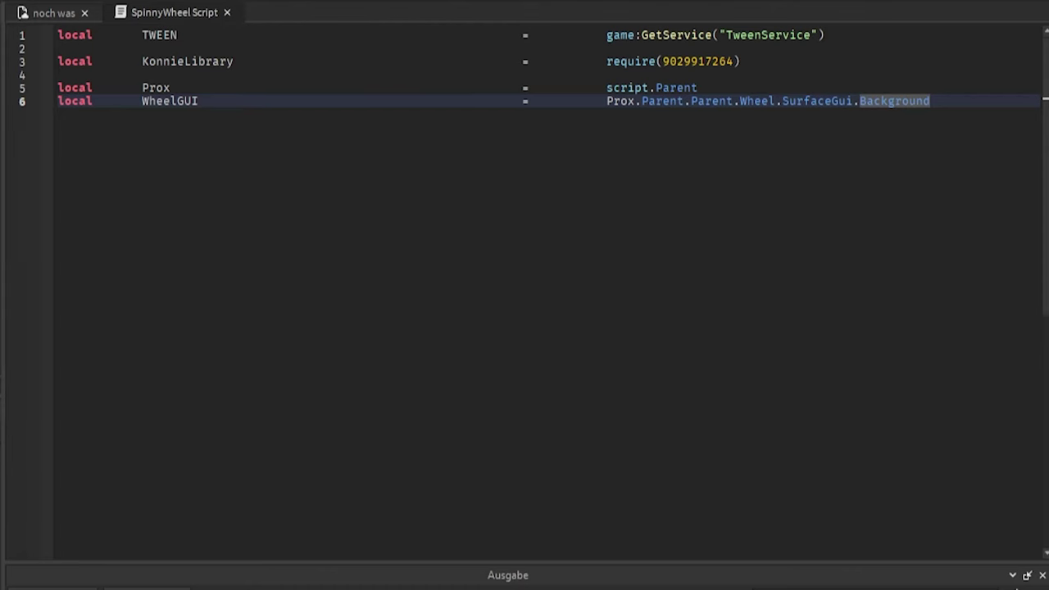
Add an empty local function Spin(Spieler) with its closing end, starting on line 9 of the SpinnyWheel Script.
key(Return)
key(Return)
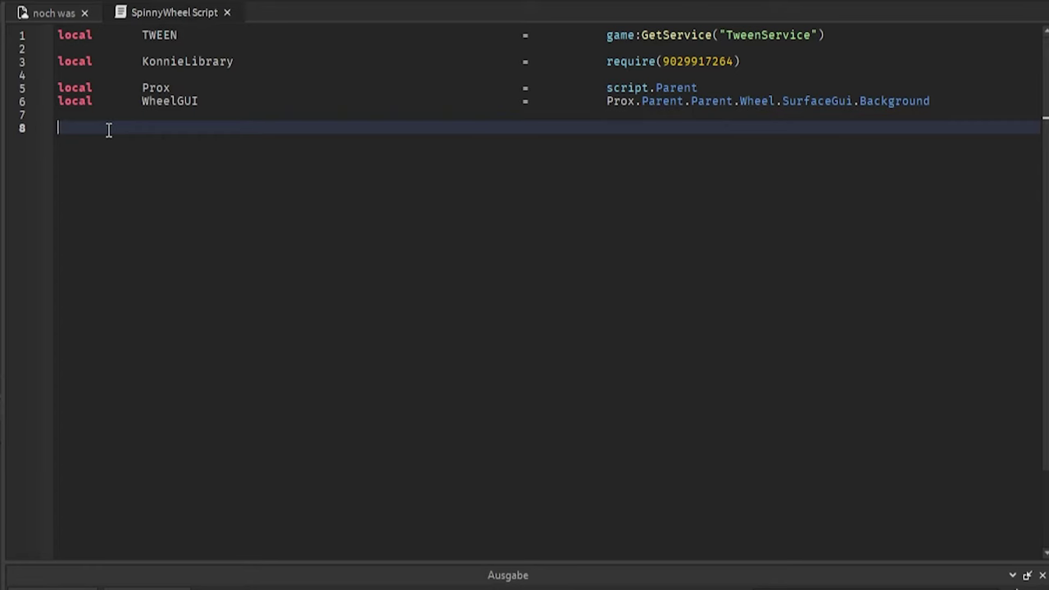
key(Return)
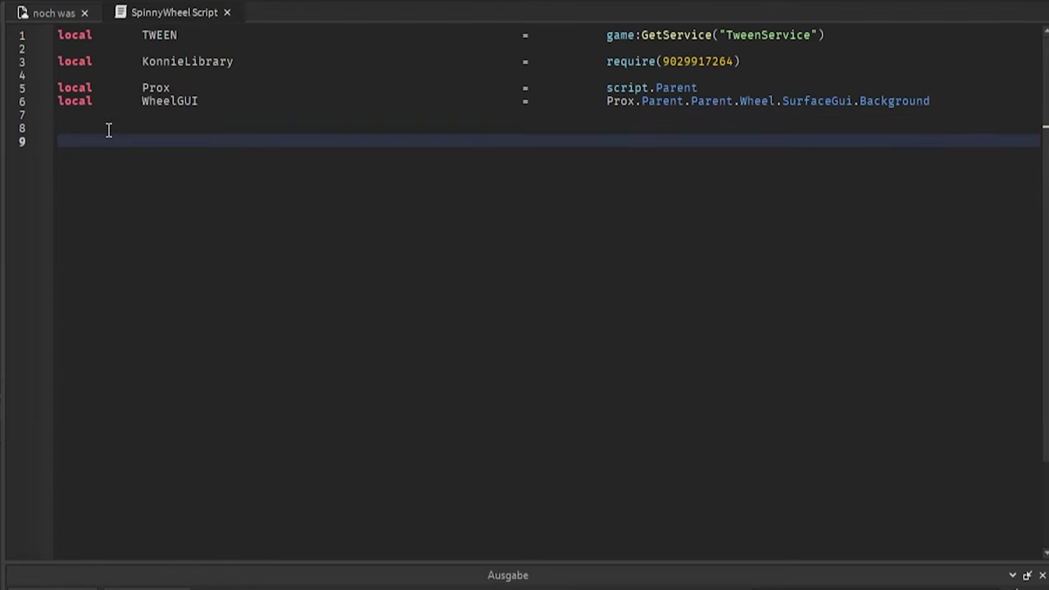
text(local function Spin(Spieler))
key(Return)
click(117, 166)
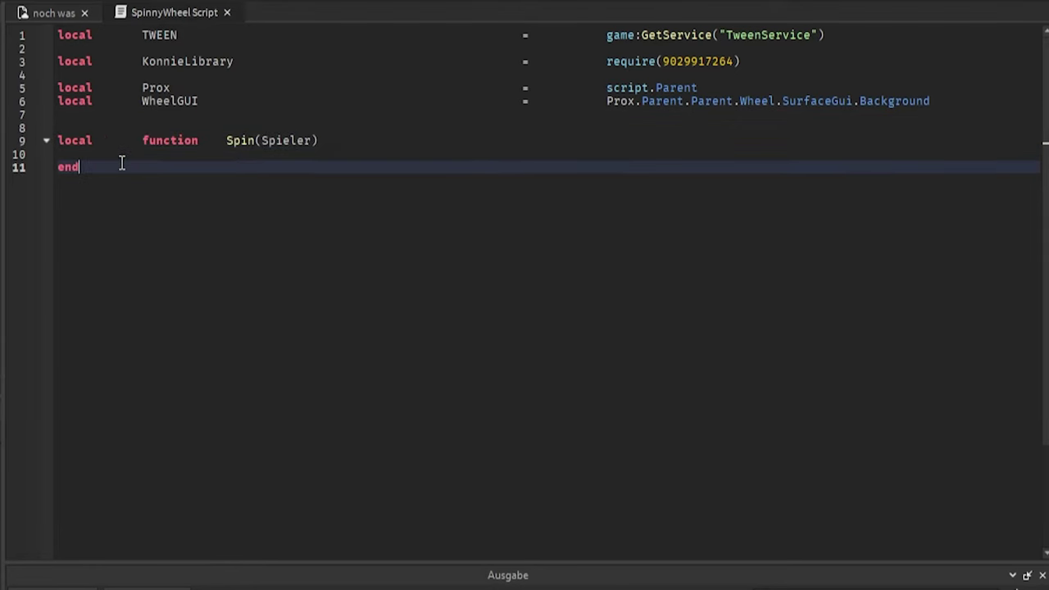
Connect the prompt's trigger to the function with Prox.Triggered:Connect(Spin) on line 14, below the Spin function.
key(Return)
key(Return)
key(Return)
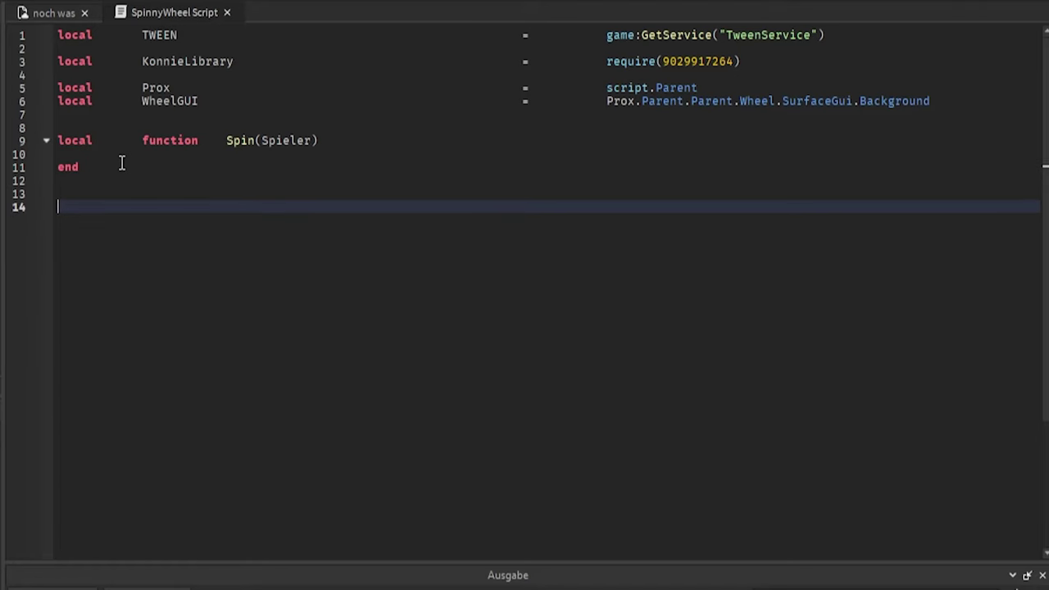
text(Prox.Tr)
key(Tab)
text(:)
key(Tab)
text(Sp)
key(Tab)
Add print(Spieler.Name, "spint das Wheel!") as the first line of the Spin function, followed by blank lines.
click(140, 156)
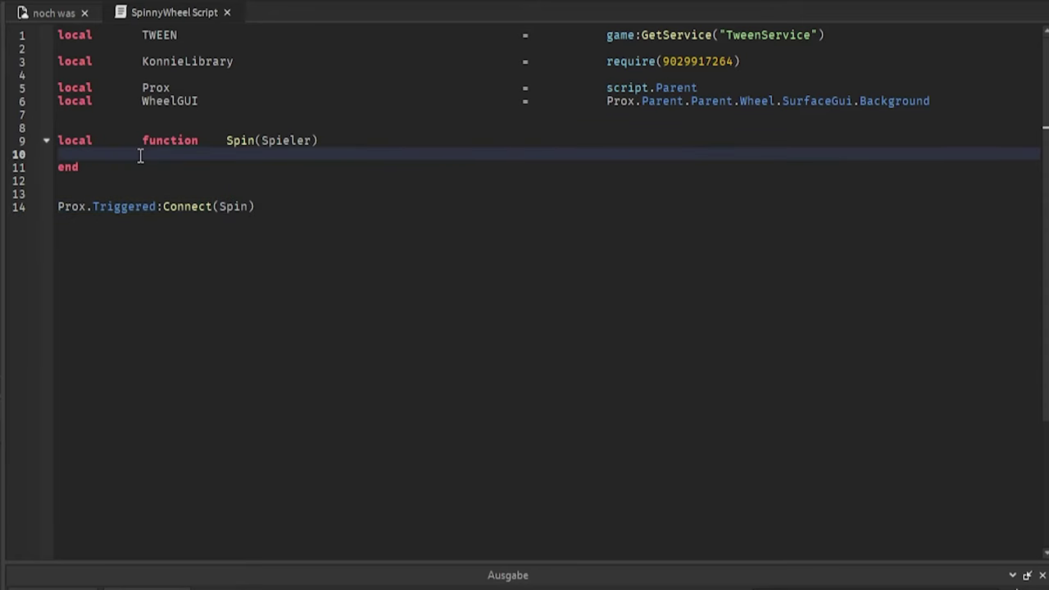
text(print(Spieler.Na)
text(me, "spint d)
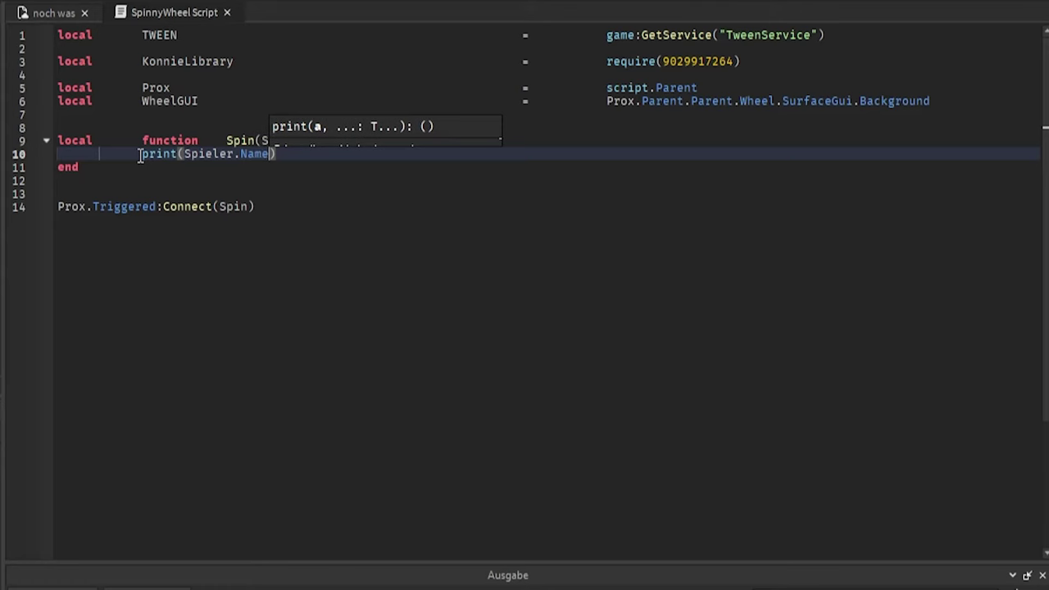
text(as Wheel!)
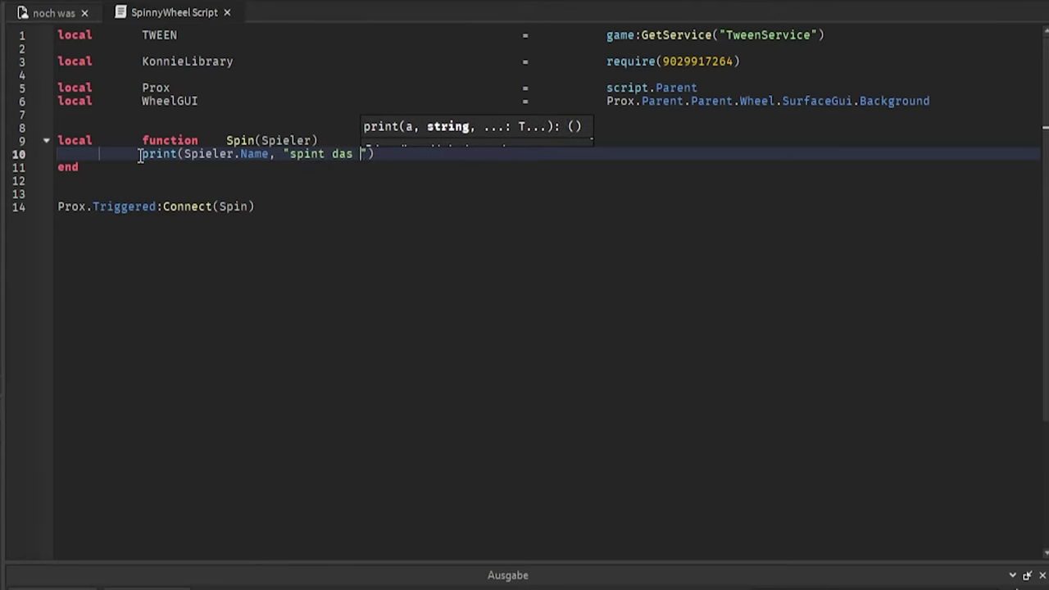
key(Return)
key(Return)
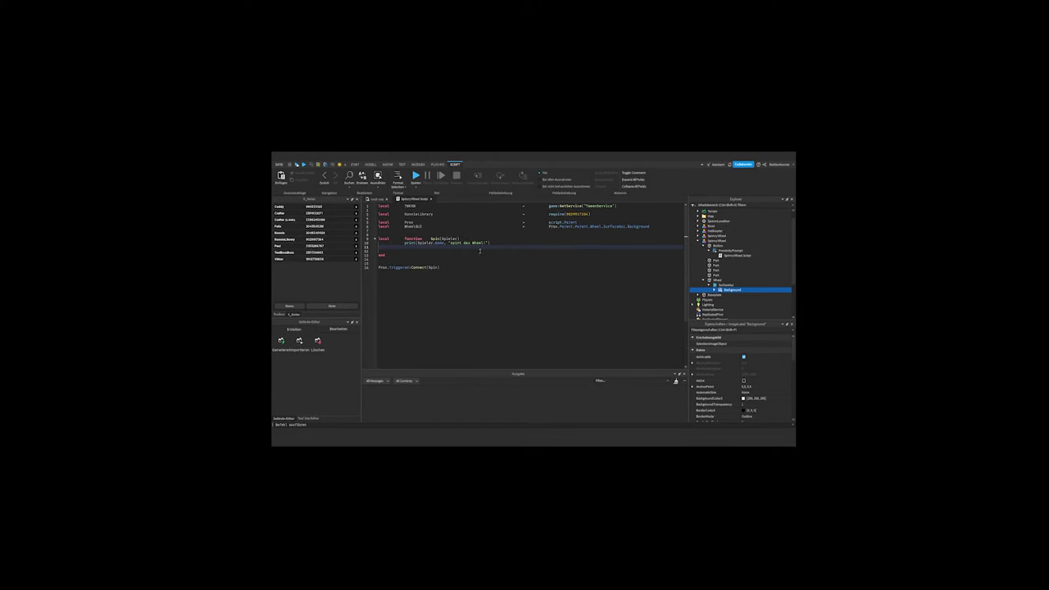
Declare local Ergebnis = math.random(1, 5) on line 12 inside the Spin function.
click(477, 251)
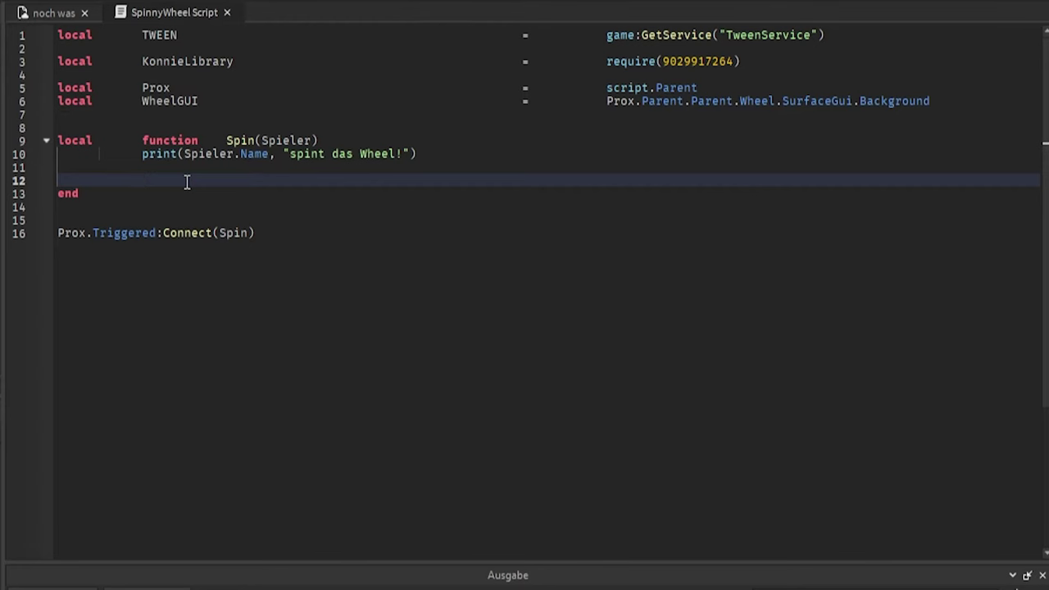
text(local)
key(Tab)
text(Ergebnis)
key(Tab)
key(Tab)
text(math.)
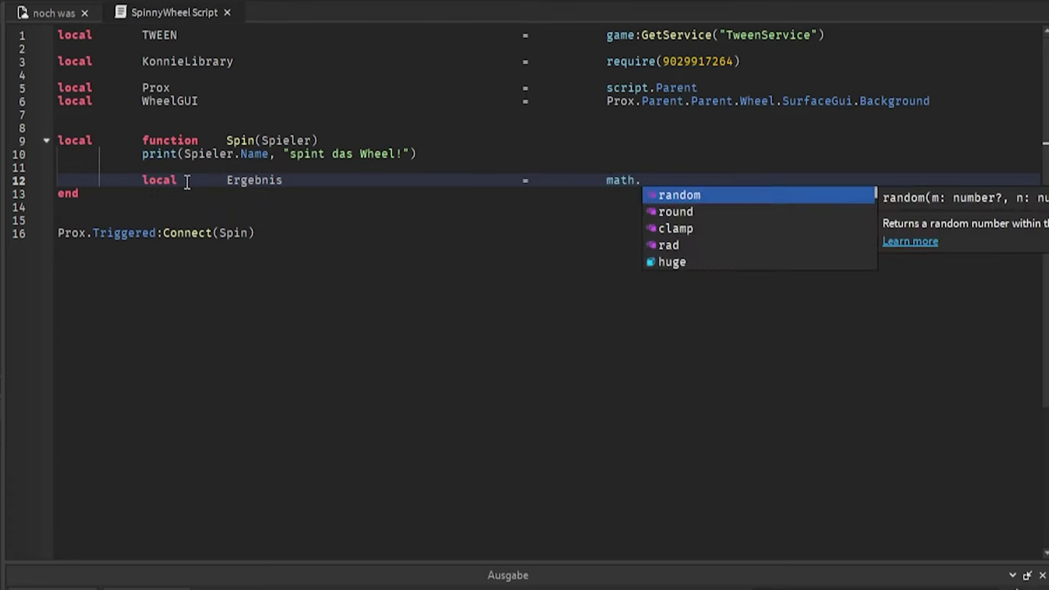
key(Tab)
text(1, 5)
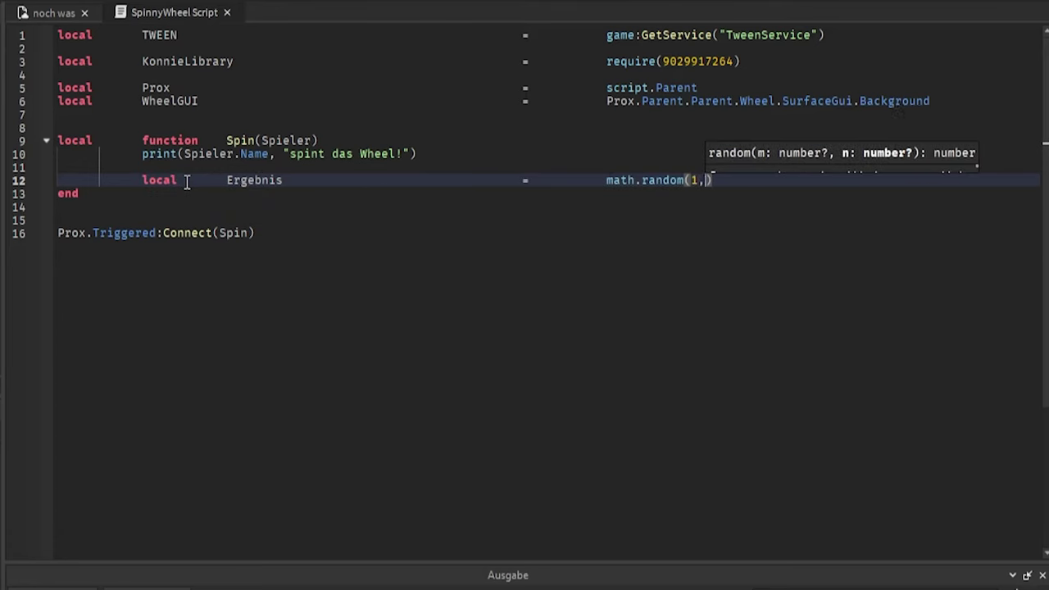
key(Right)
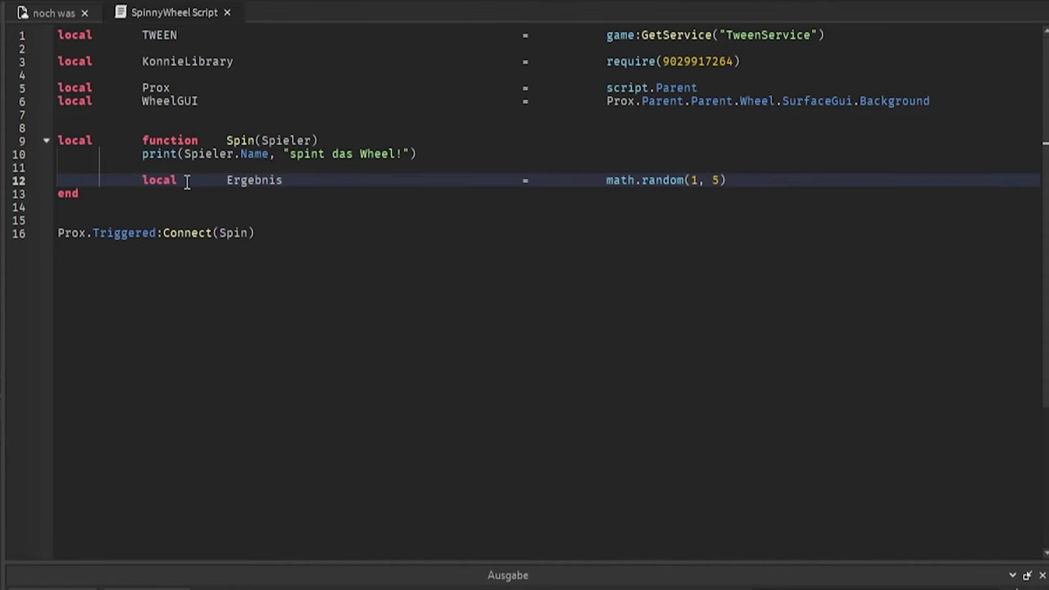
Look at the wheel's numbered segments and add local Rotation = -72 + Ergebnis * 72 + math.random(-30, 30) on line 14 inside Spin.
key(Return)
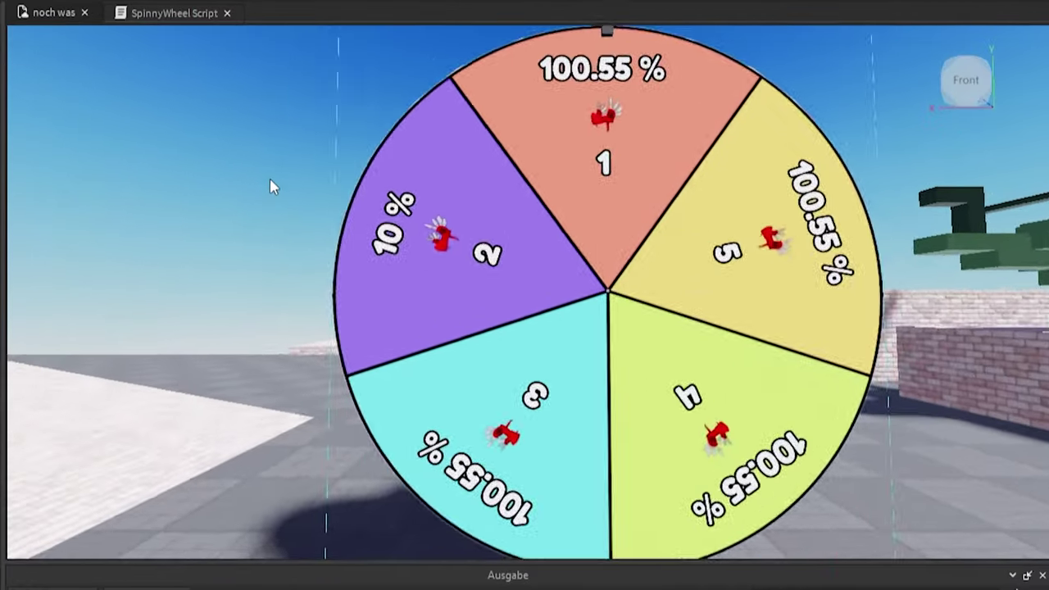
click(541, 154)
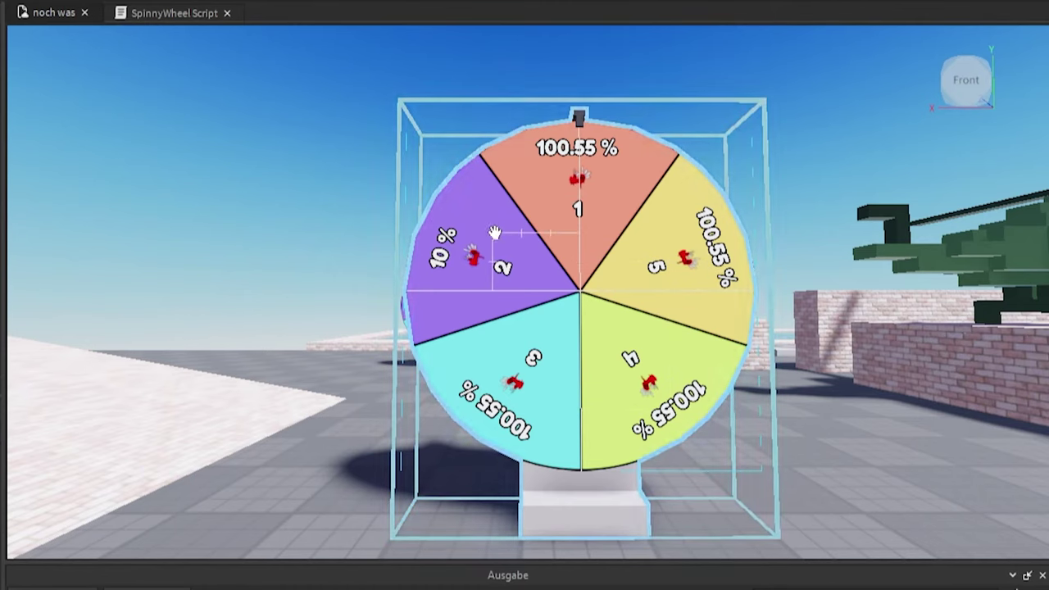
click(135, 23)
key(Return)
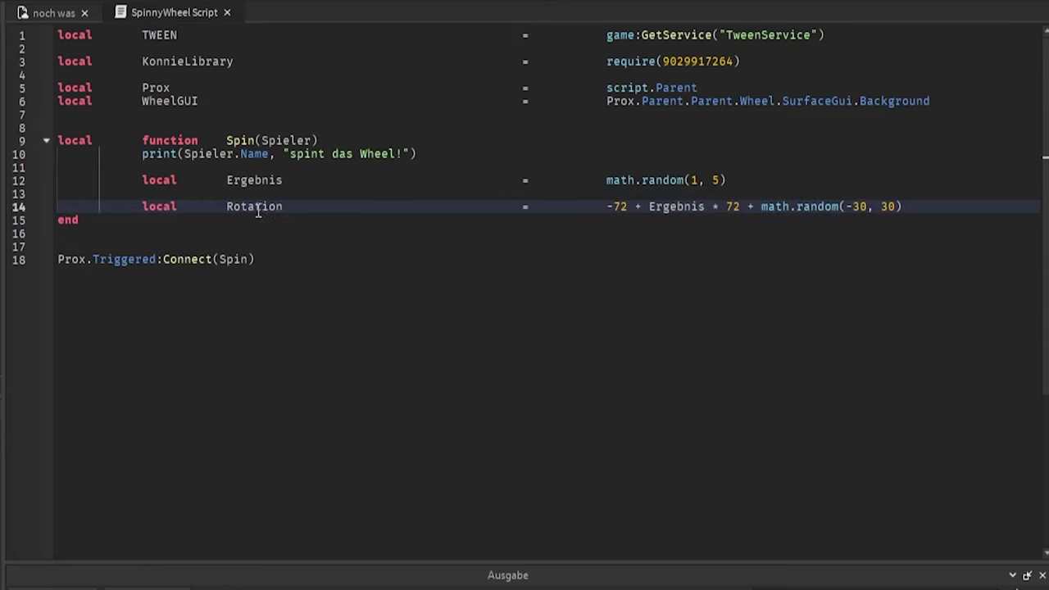
Examine the terms of the Rotation formula and compare them with the segments on the wheel in the 3D view.
double_click(244, 204)
click(608, 207)
drag(608, 207, 628, 207)
double_click(626, 207)
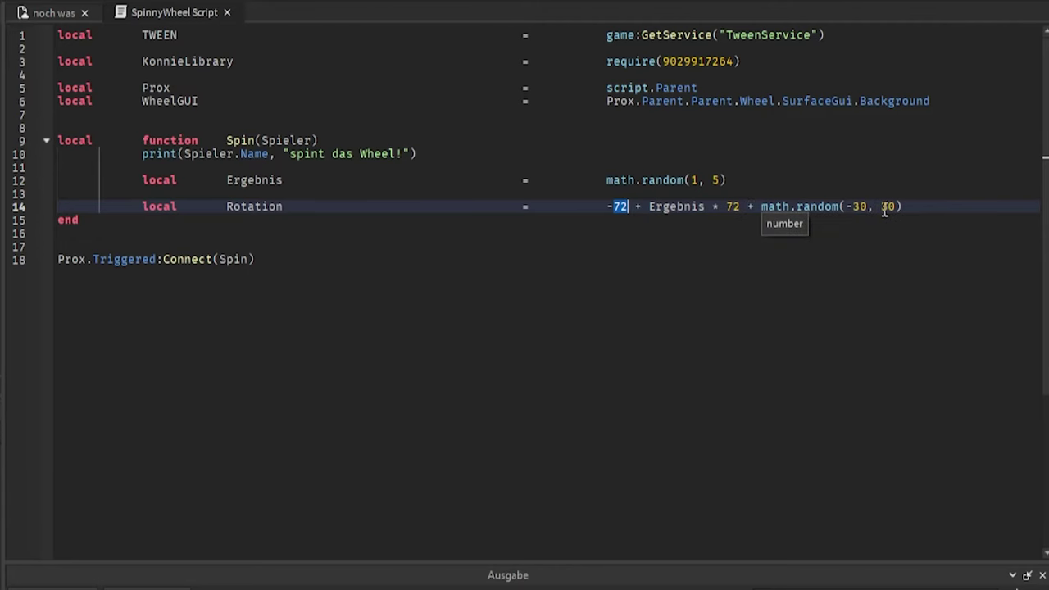
click(54, 12)
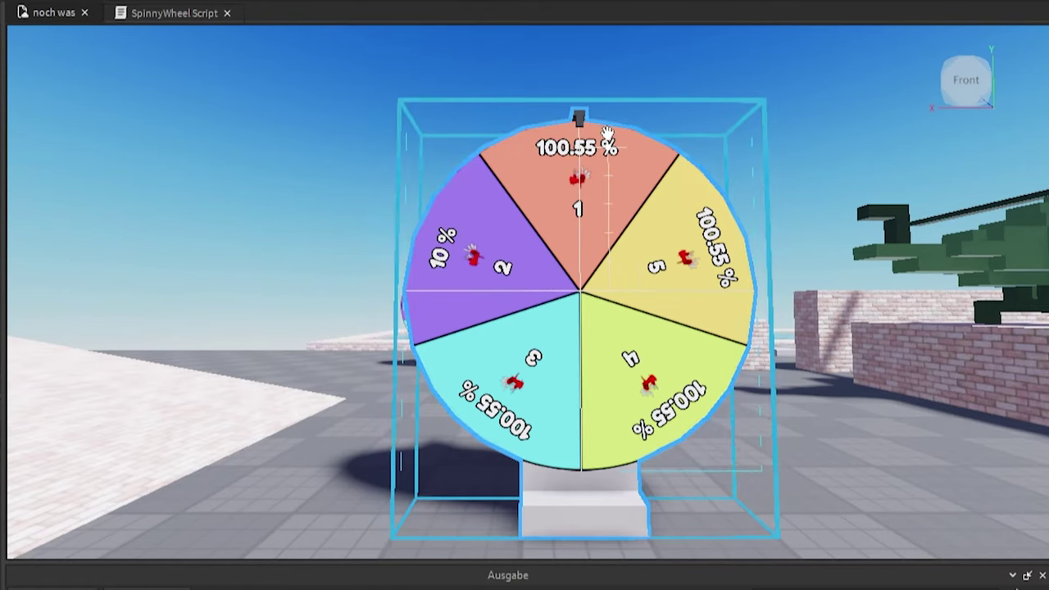
click(144, 13)
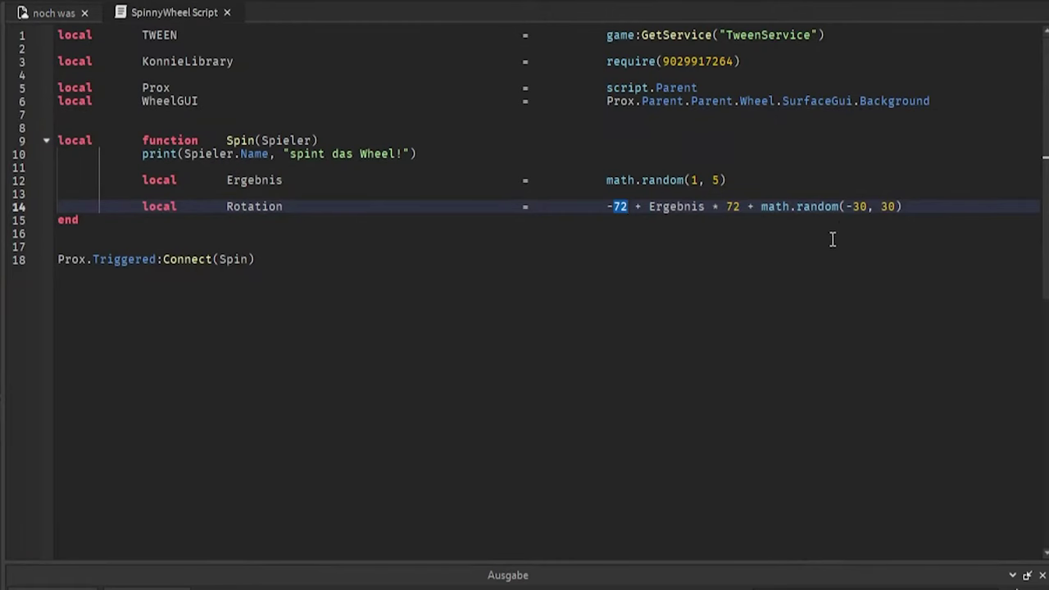